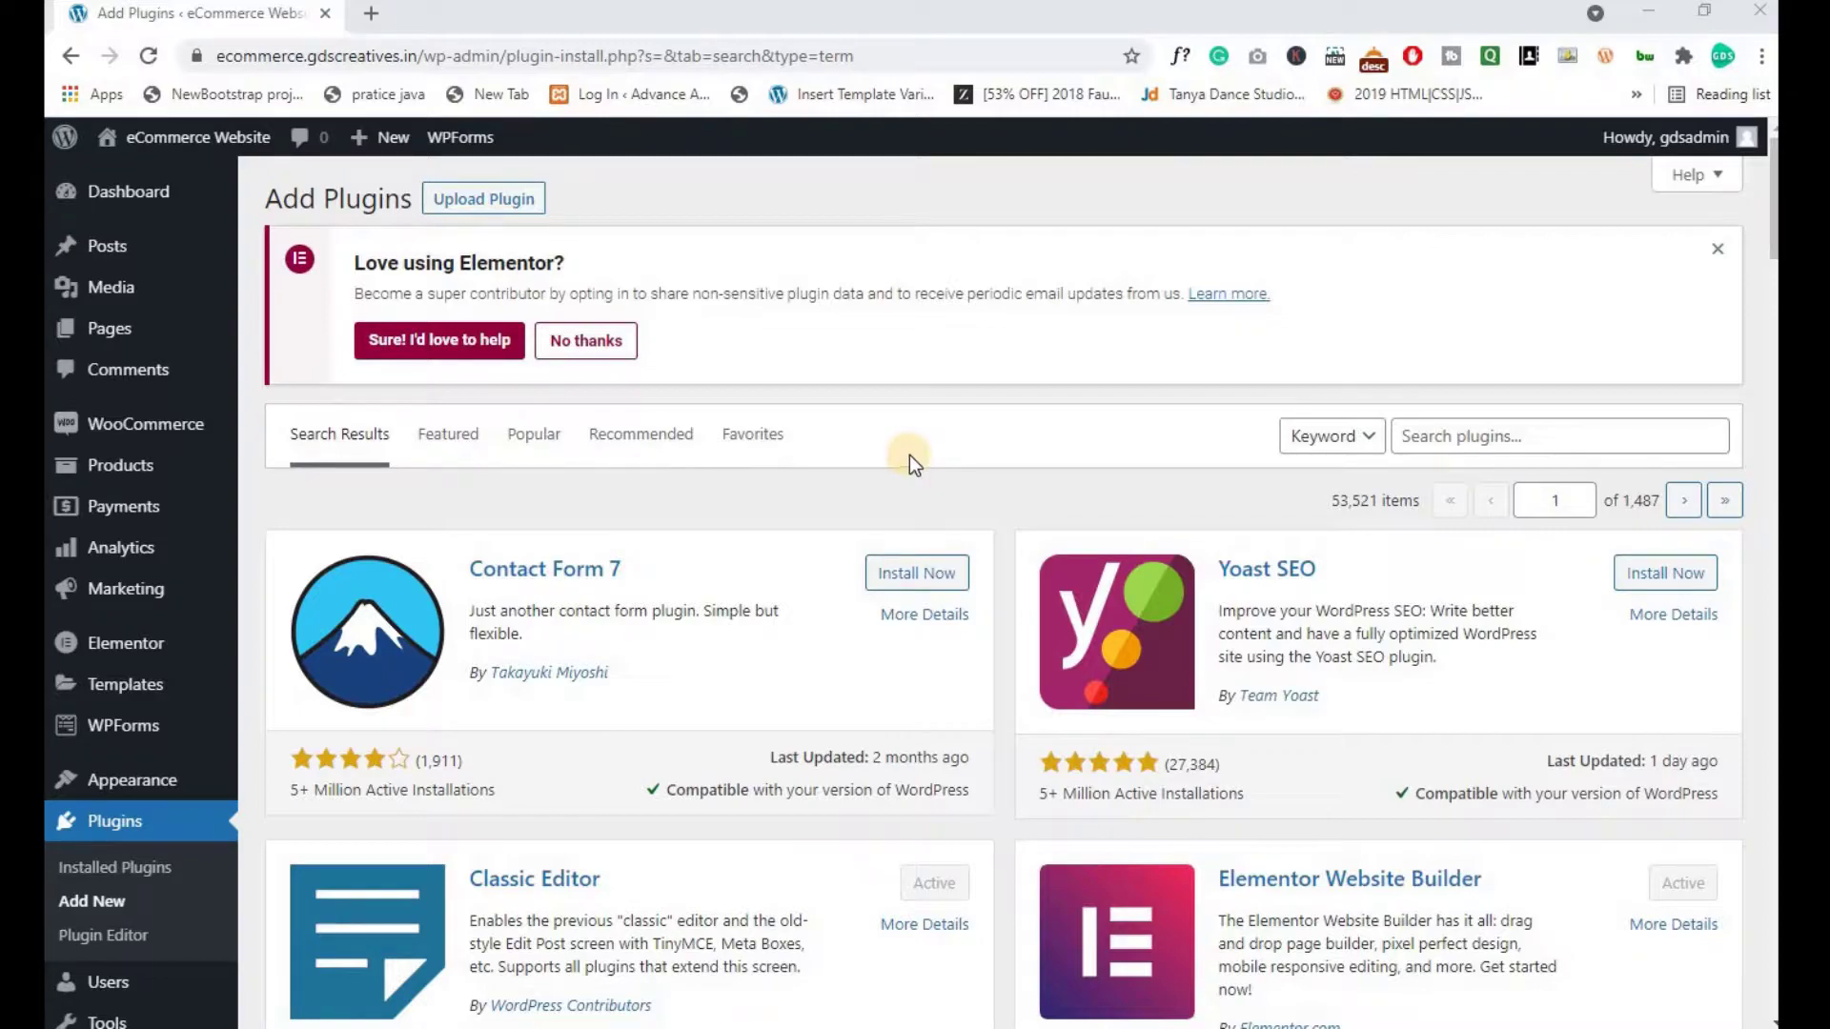
# Search the plugins for "checkout field" and install and activate Checkout Field Editor (Checkout Manager) for WooCommerce
pyautogui.click(1430, 440)
pyautogui.write('checkout field')
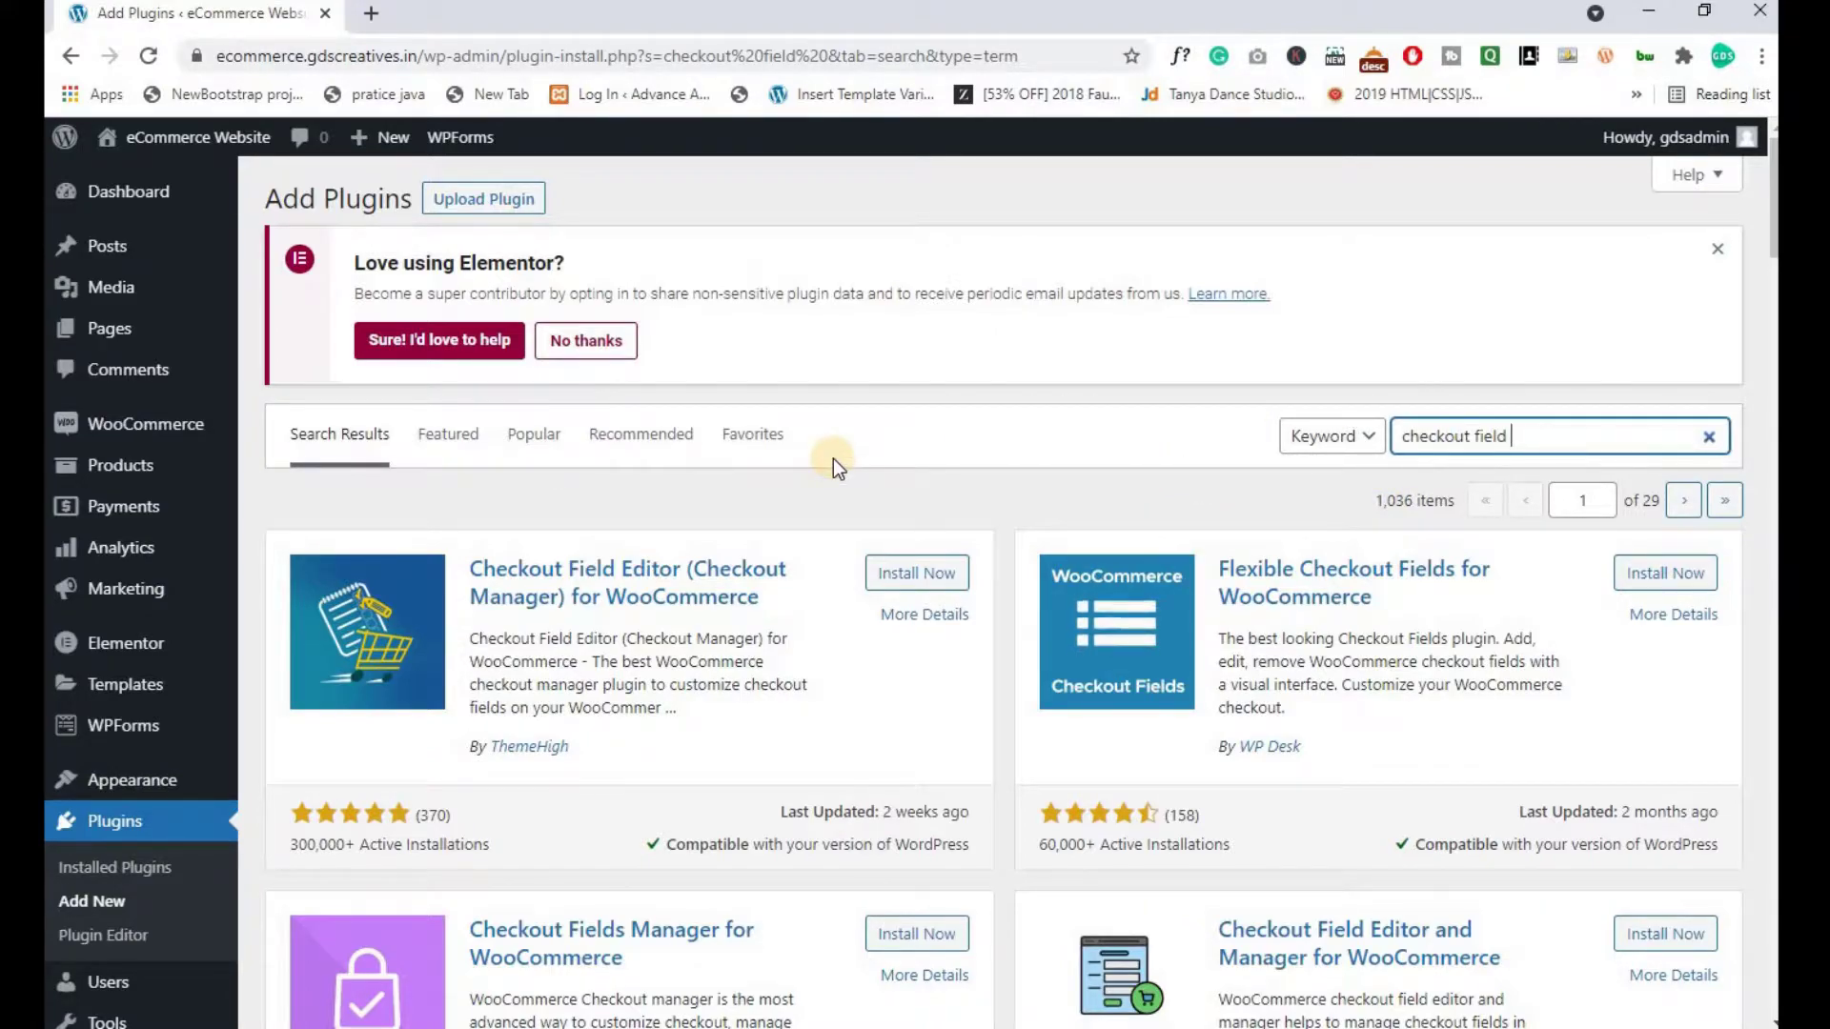
pyautogui.click(904, 574)
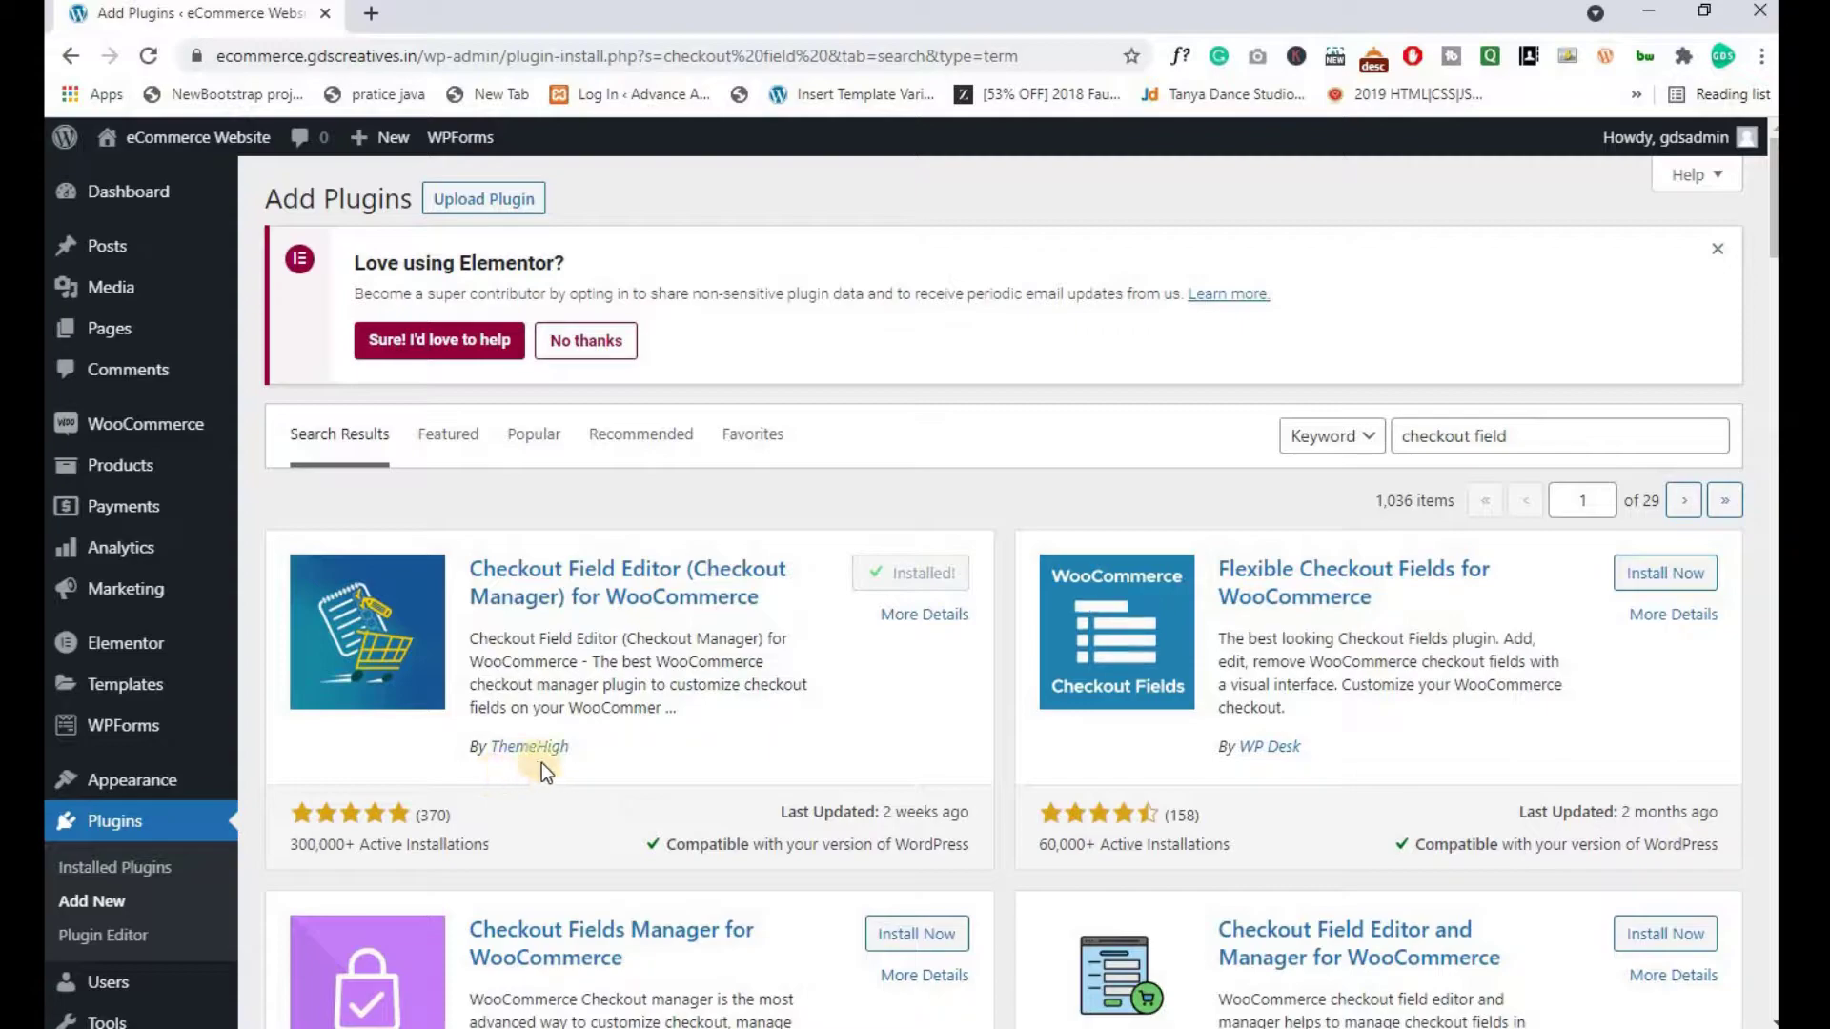
pyautogui.click(921, 572)
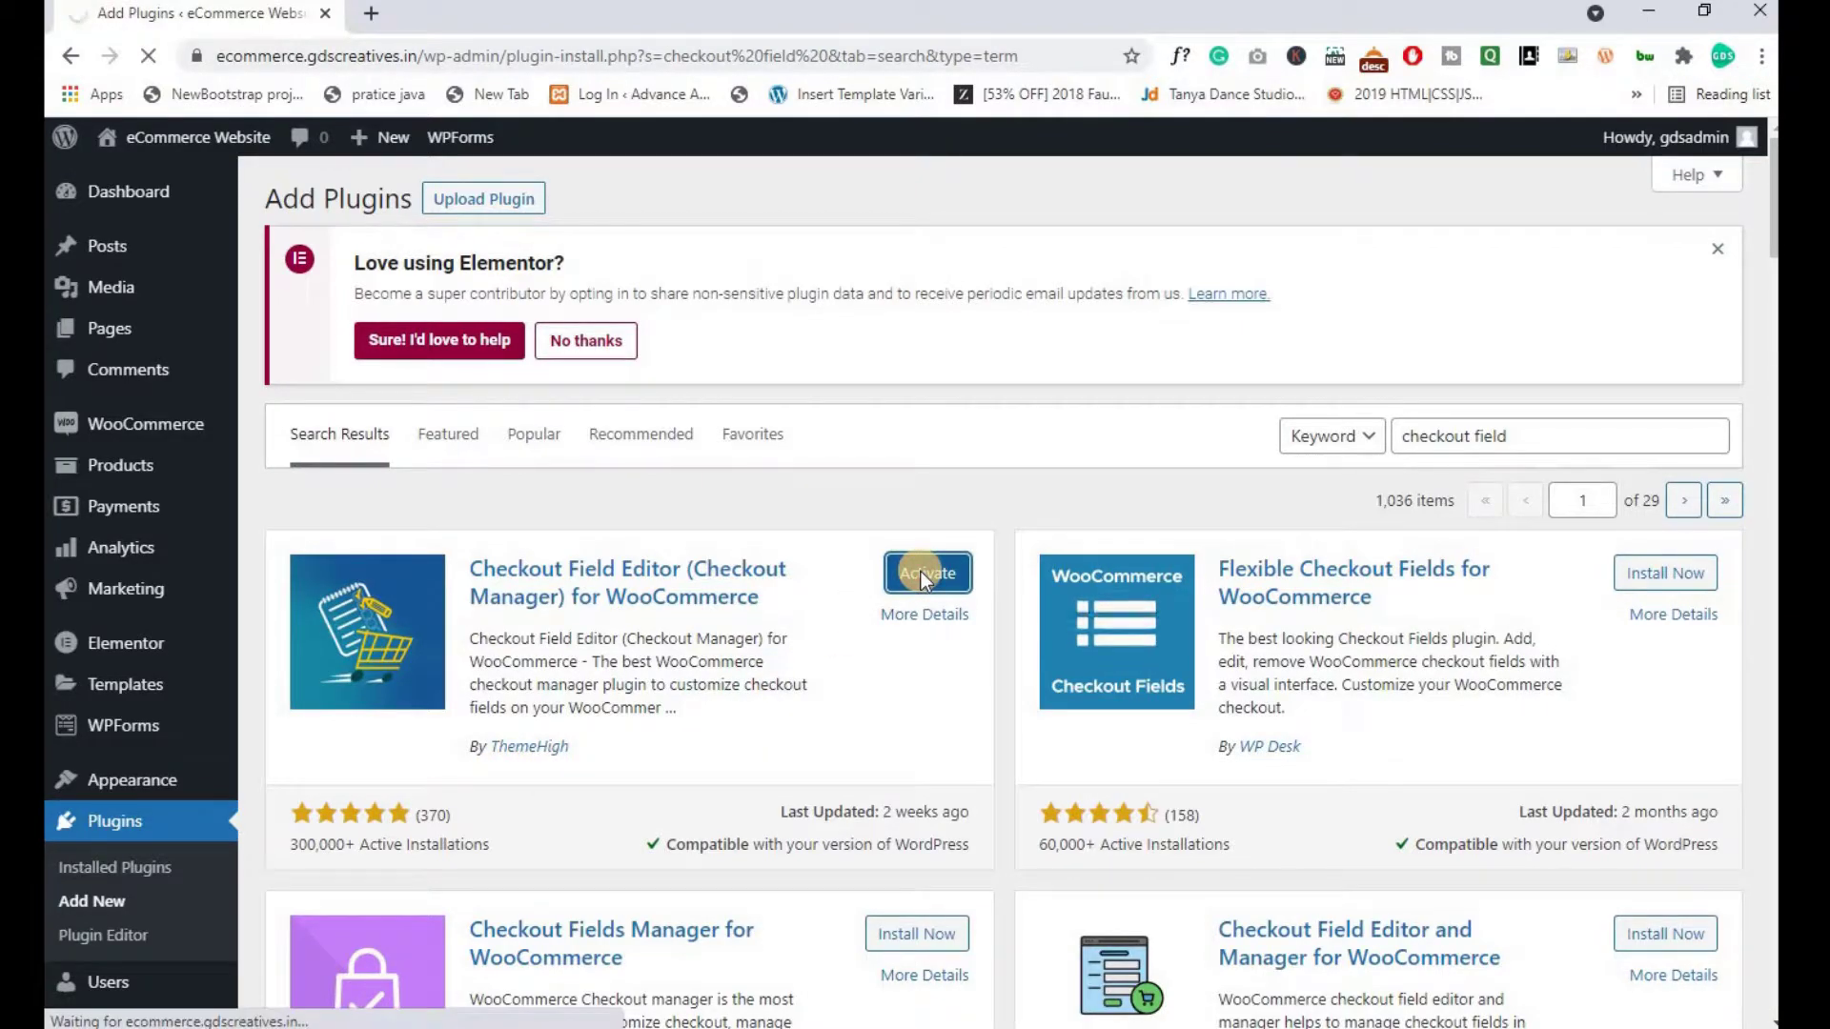
# Open the settings of the Checkout Field Editor for WooCommerce plugin
pyautogui.scroll(-1, 656, 520)
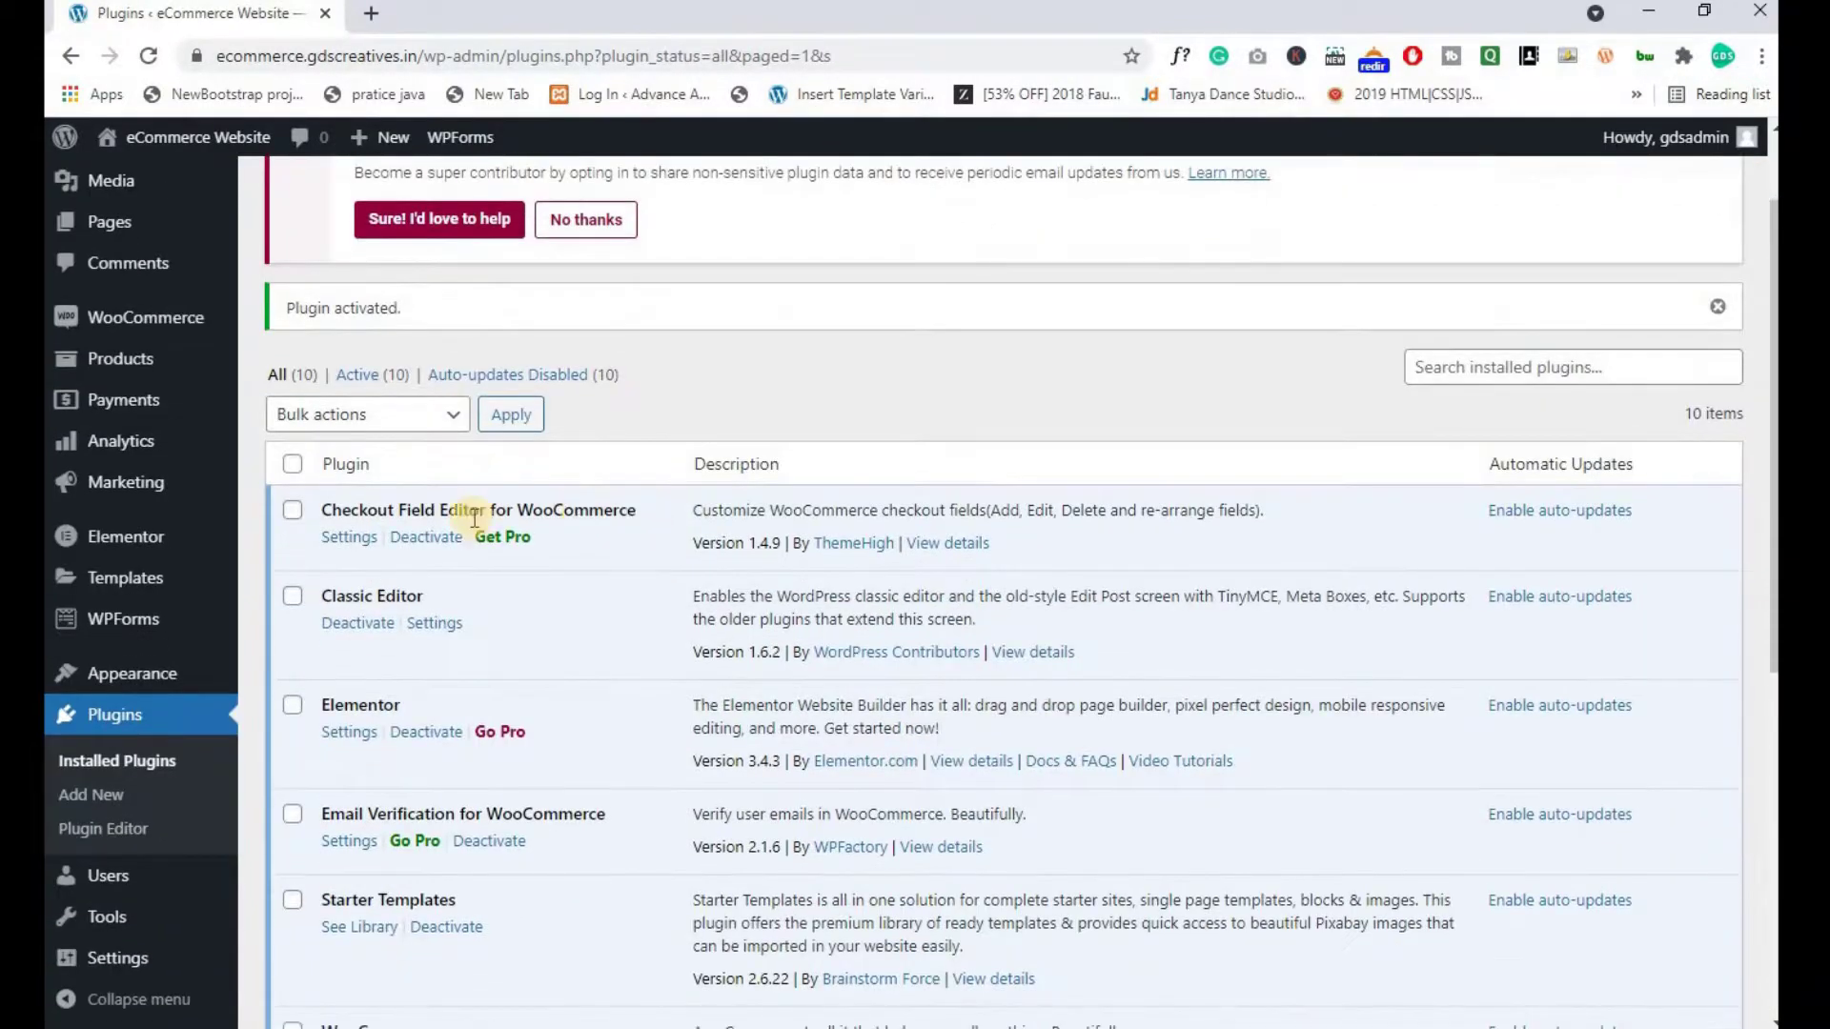
pyautogui.click(362, 547)
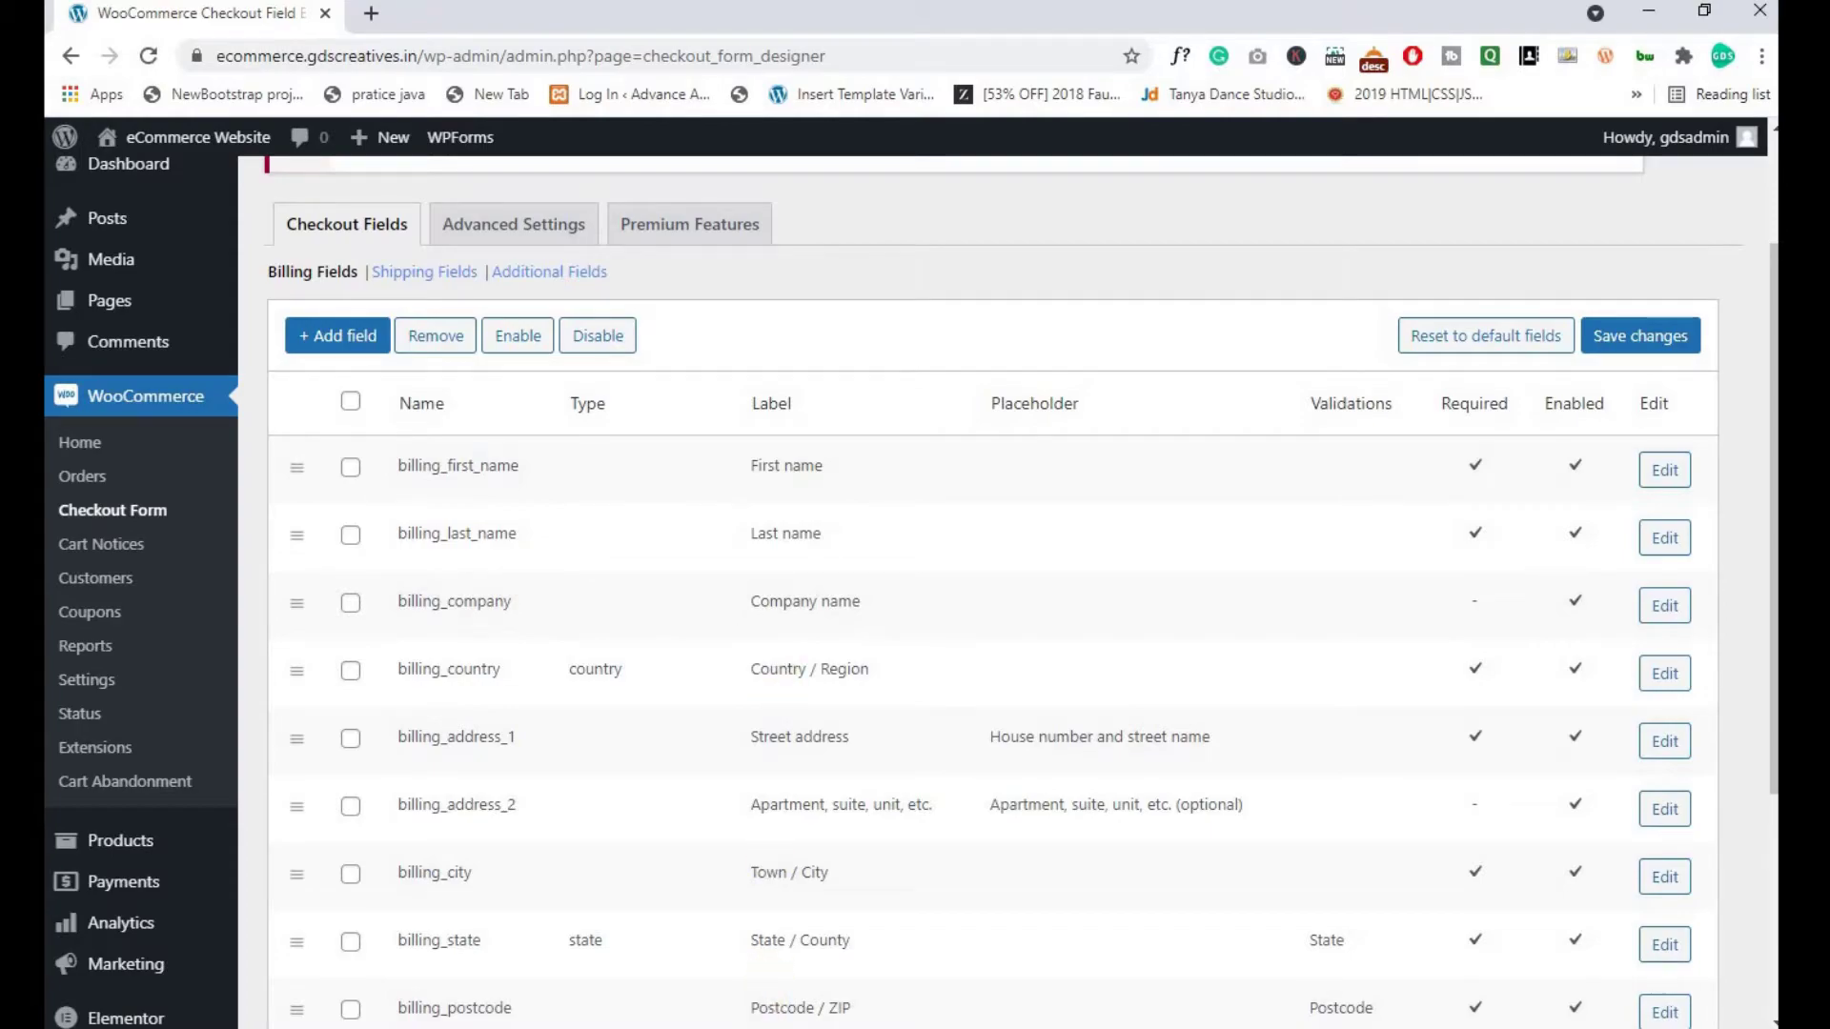
# Examine the form fields on the store's checkout page and compare them with the plugin's list of billing fields
pyautogui.moveTo(863, 1019)
pyautogui.click(863, 935)
pyautogui.scroll(7, 215, 736)
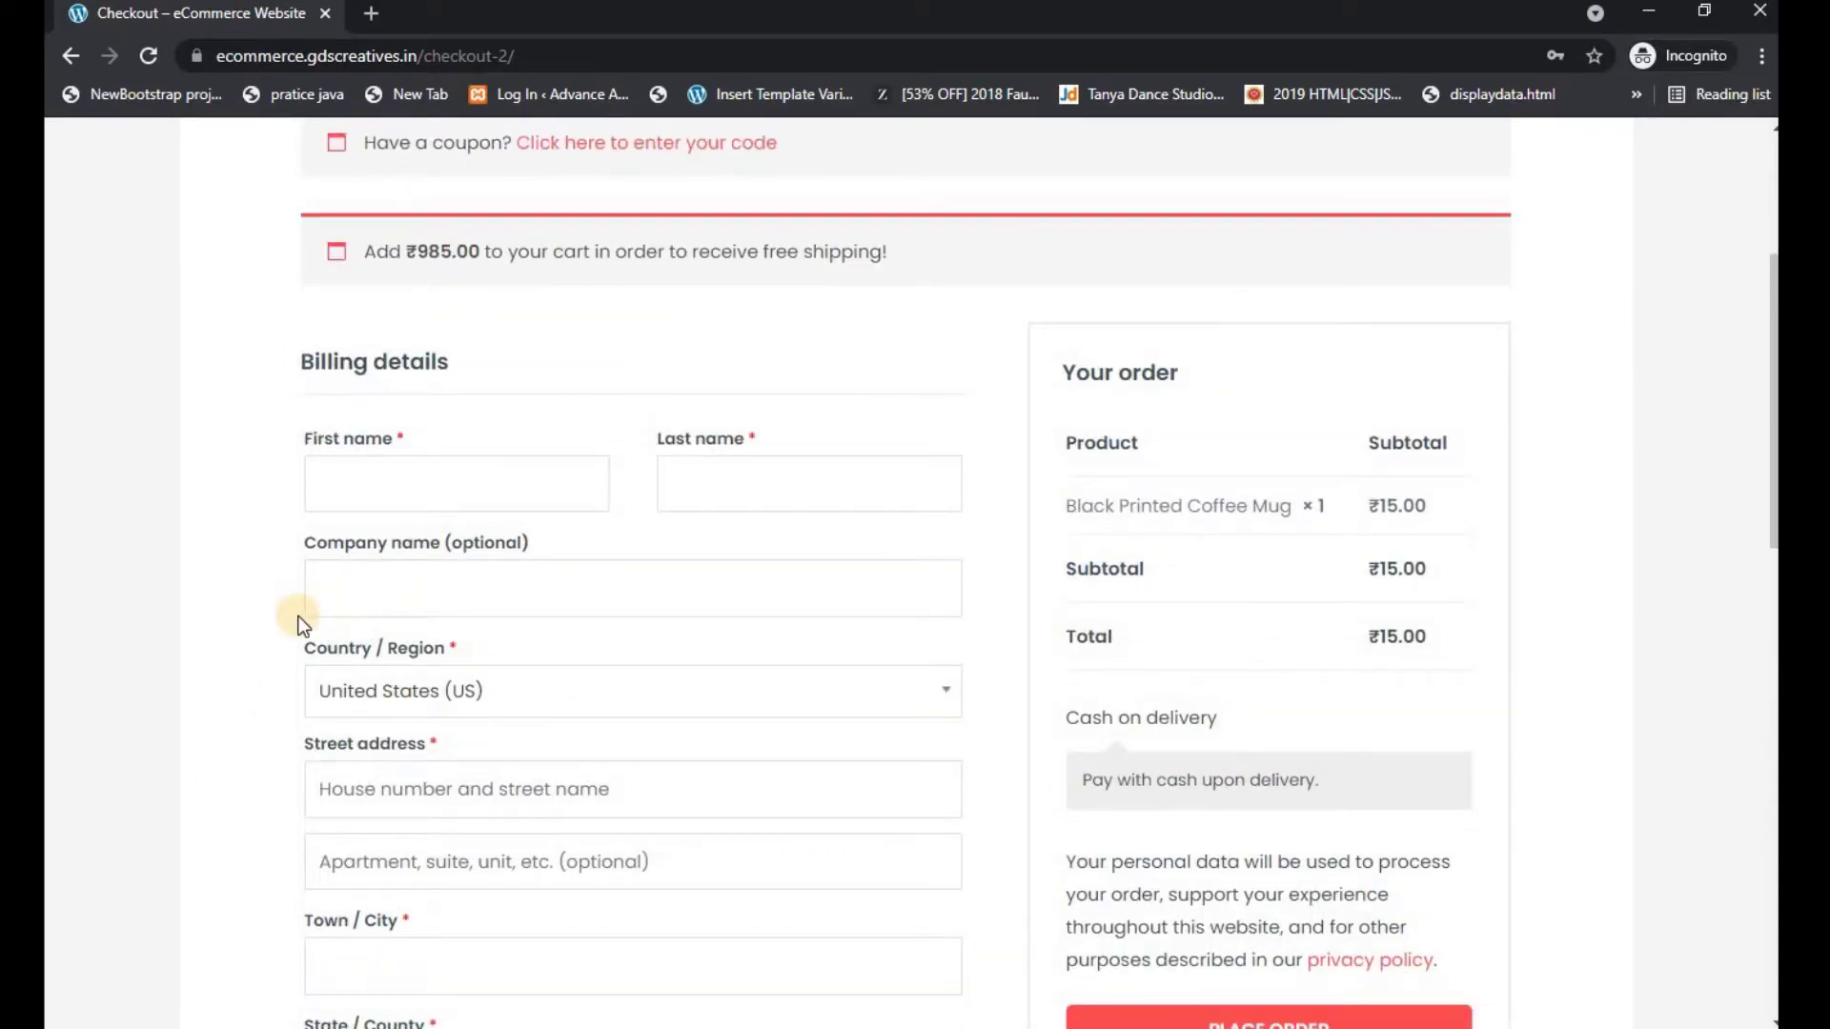
pyautogui.scroll(-7, 115, 604)
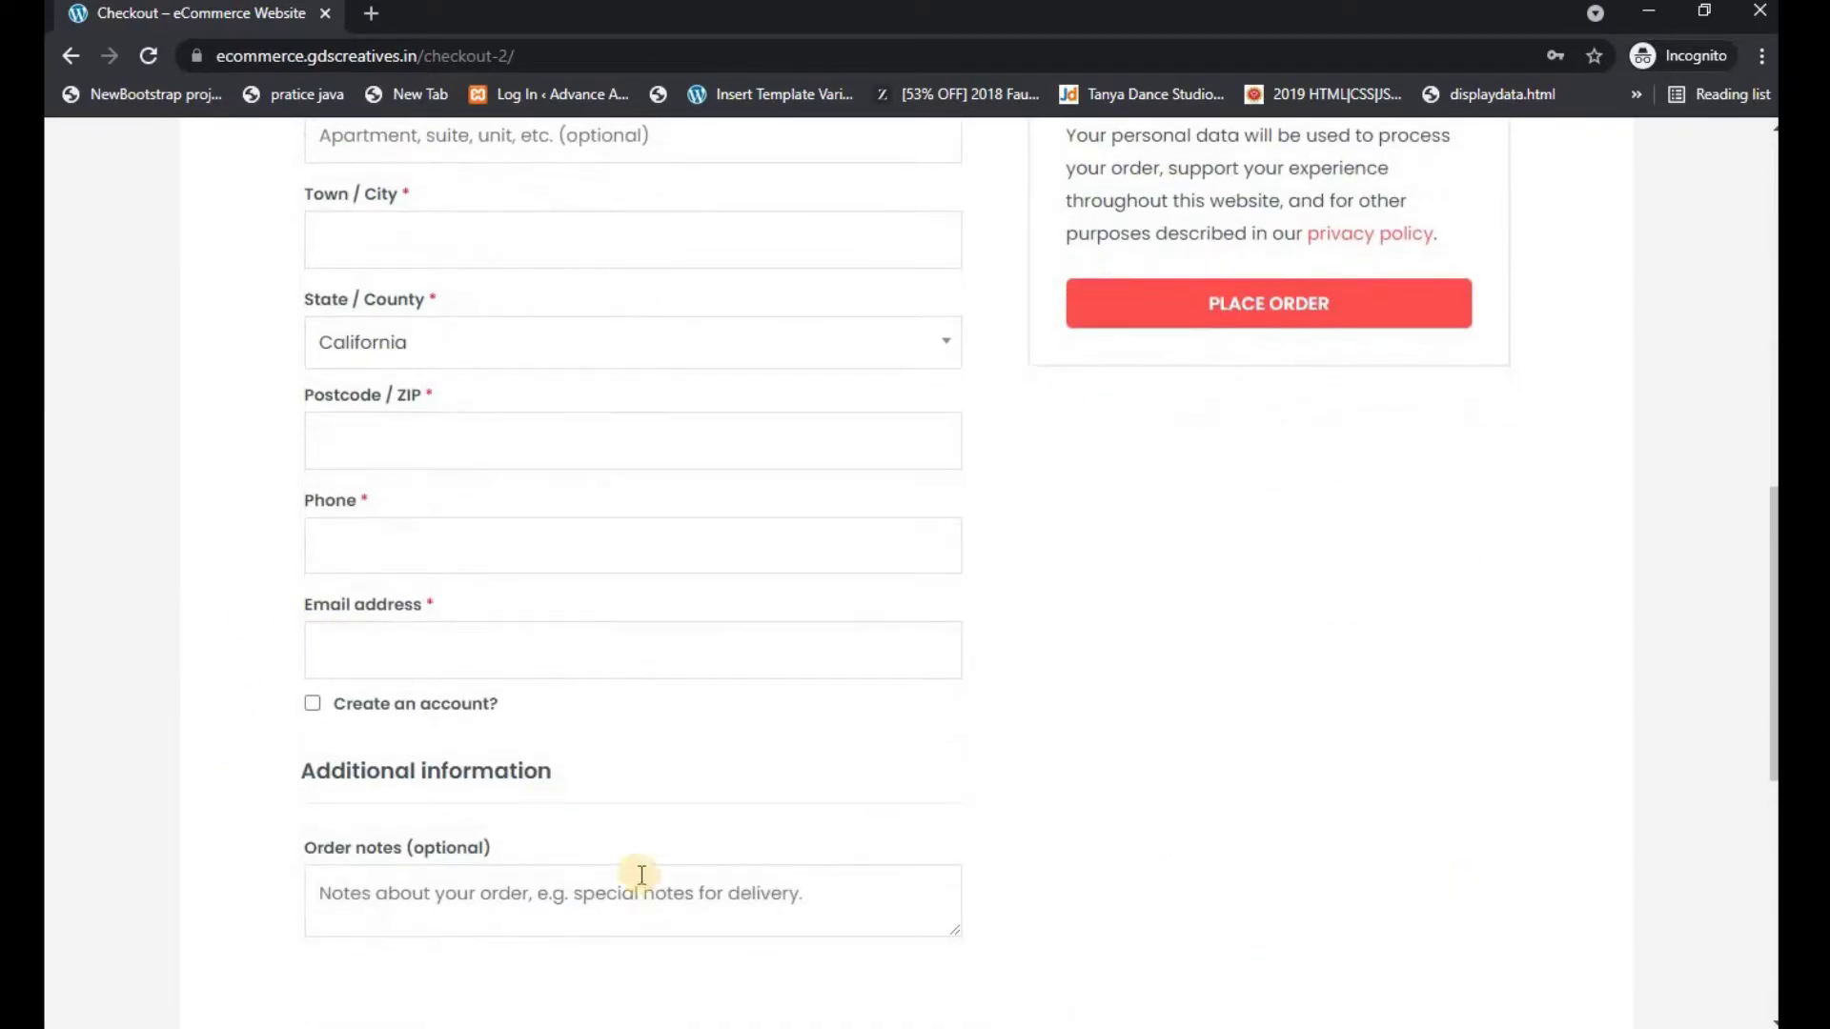
pyautogui.hotkey('alt', 'Tab')
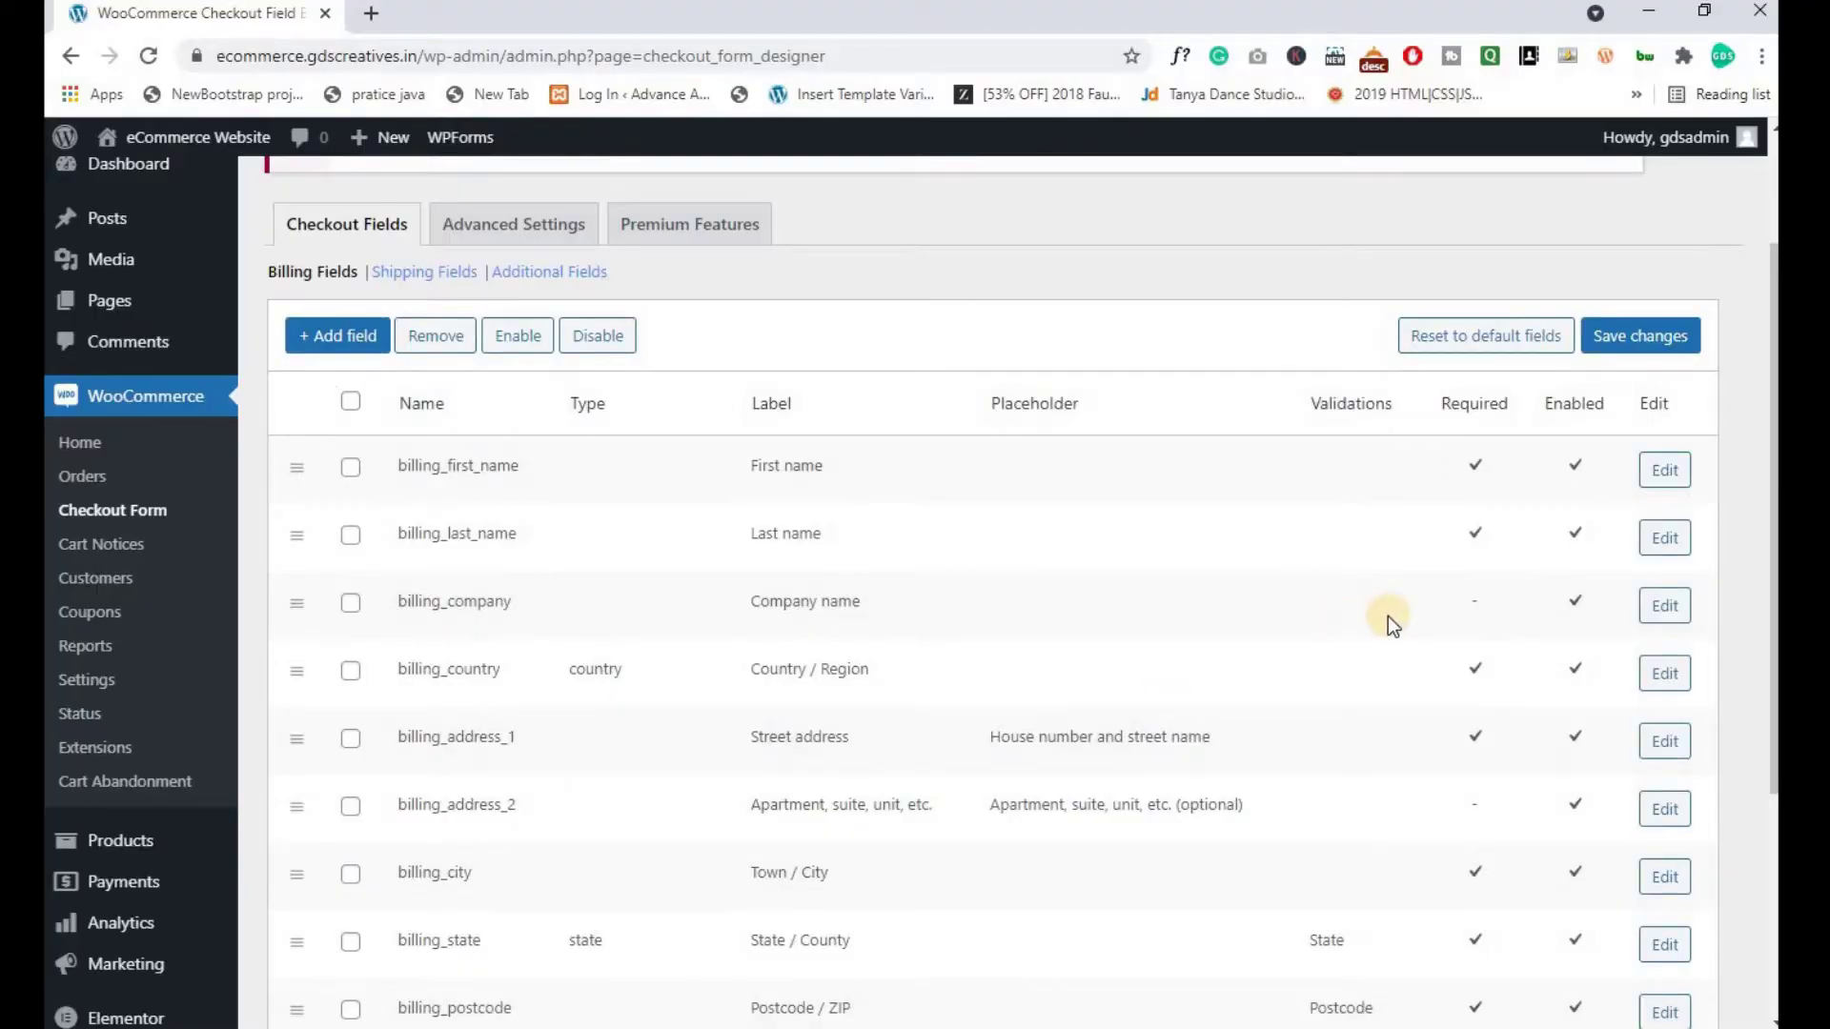
pyautogui.scroll(-4, 1388, 615)
pyautogui.scroll(3, 1387, 616)
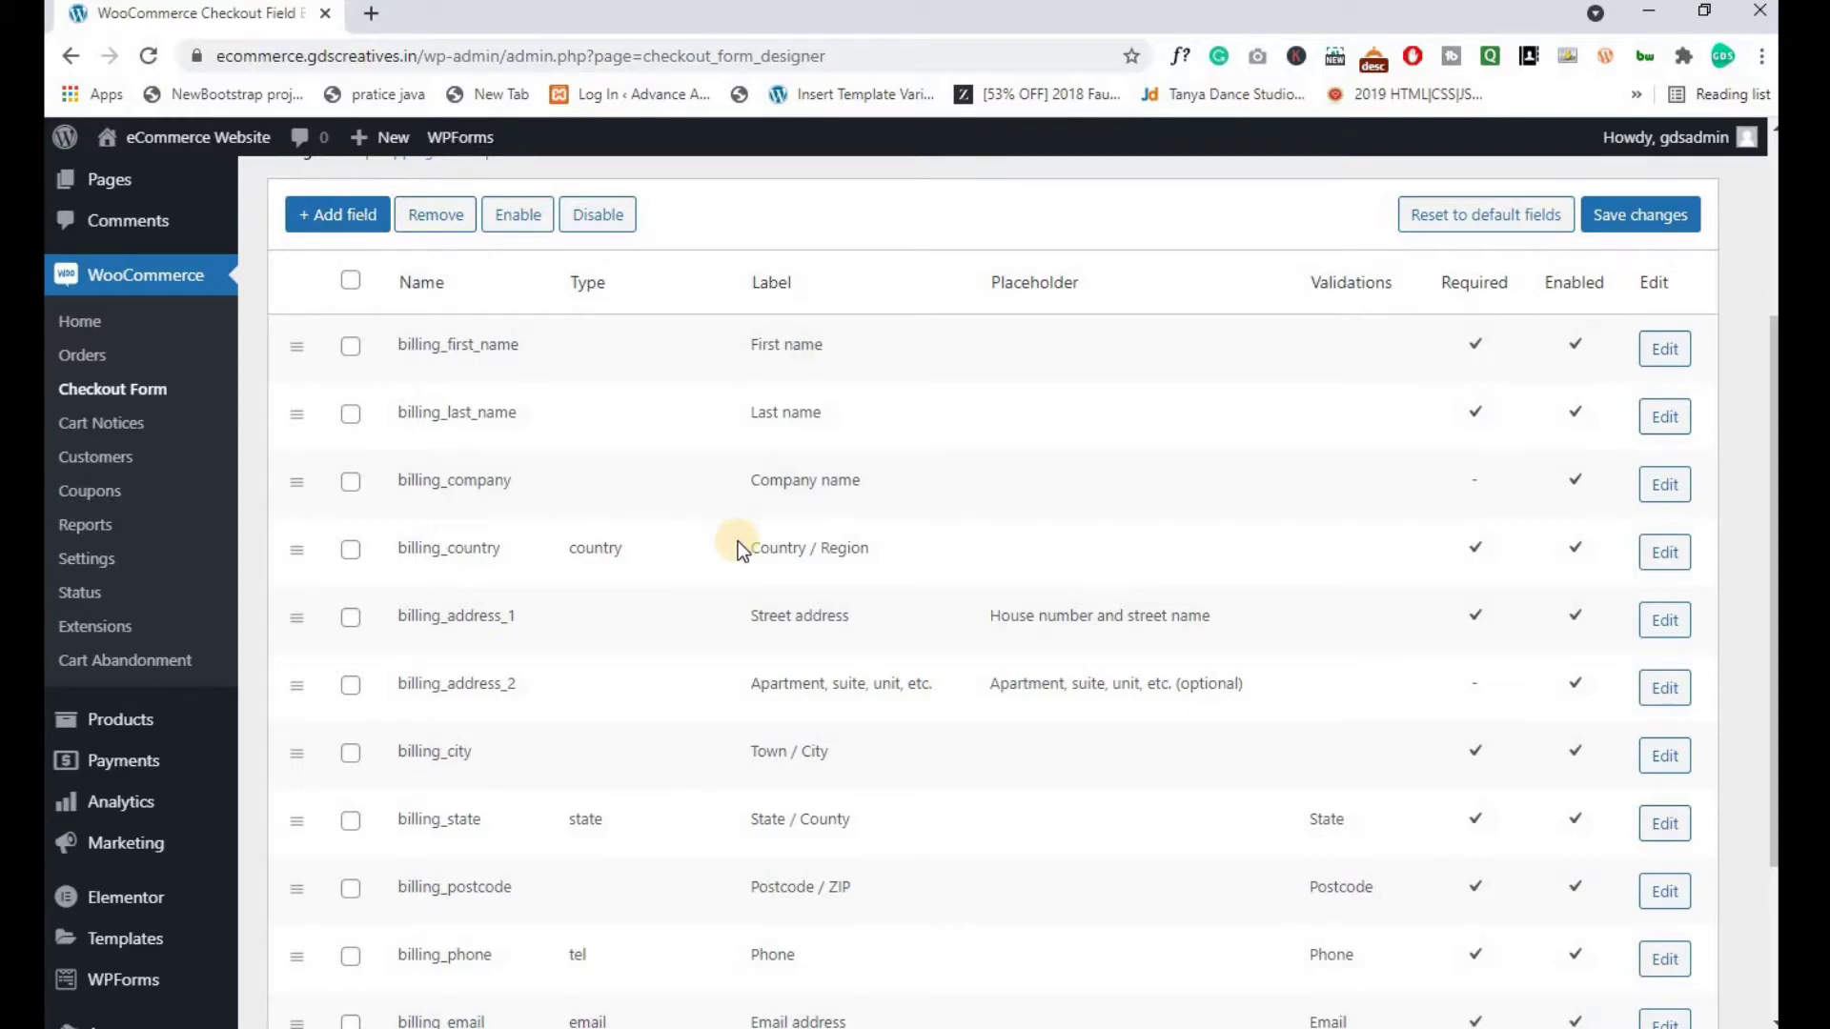
pyautogui.scroll(-3, 738, 541)
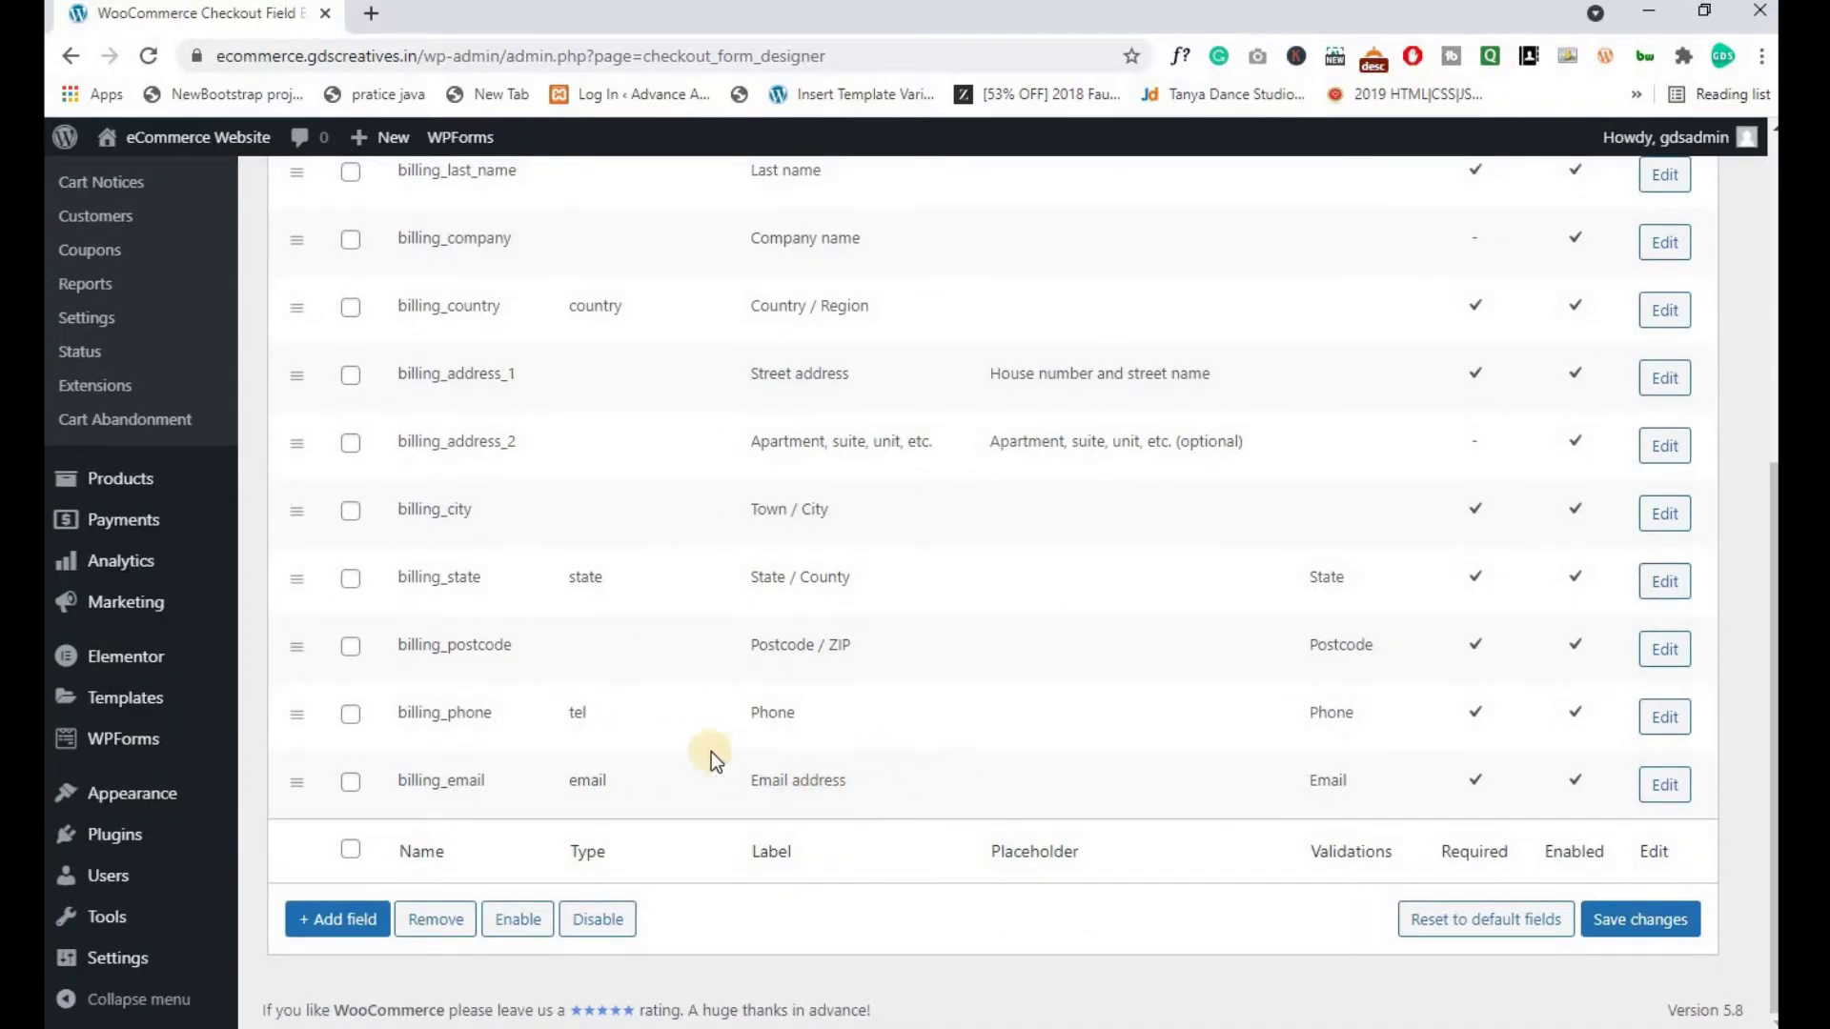
# Edit the billing_phone field and change its label to "Mobile Number"
pyautogui.click(1670, 727)
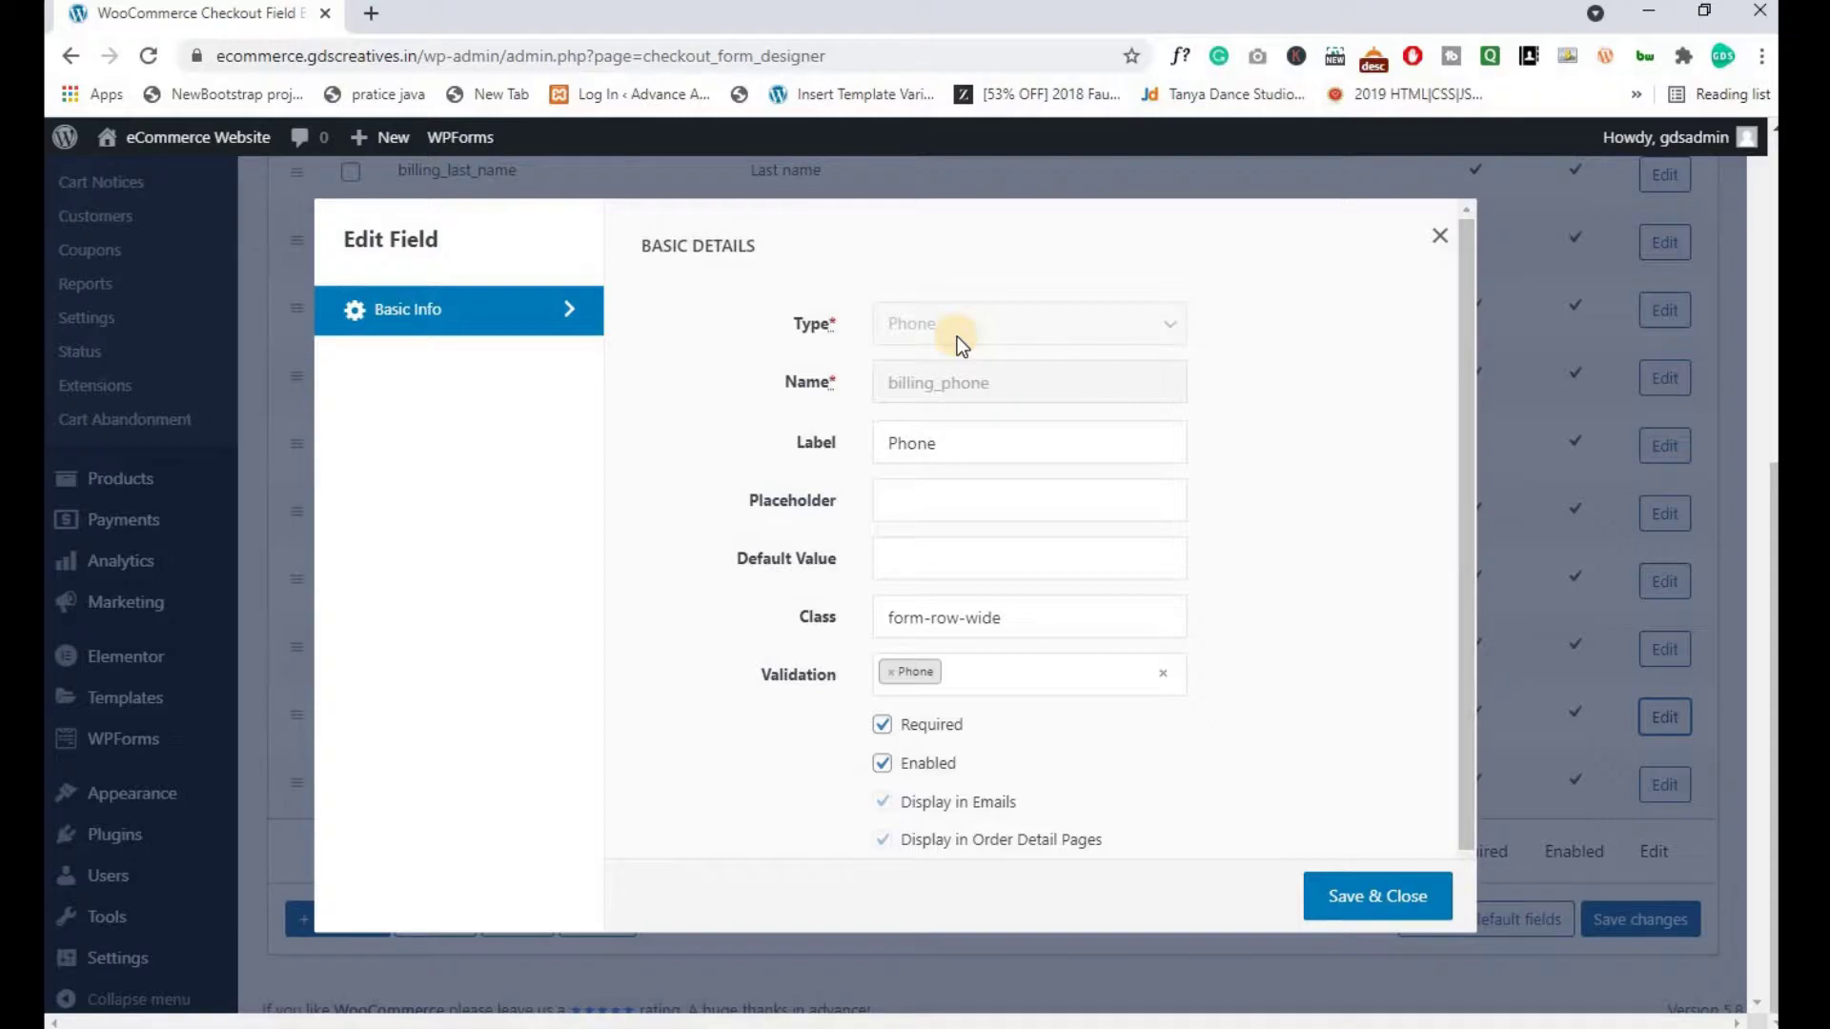
pyautogui.click(943, 439)
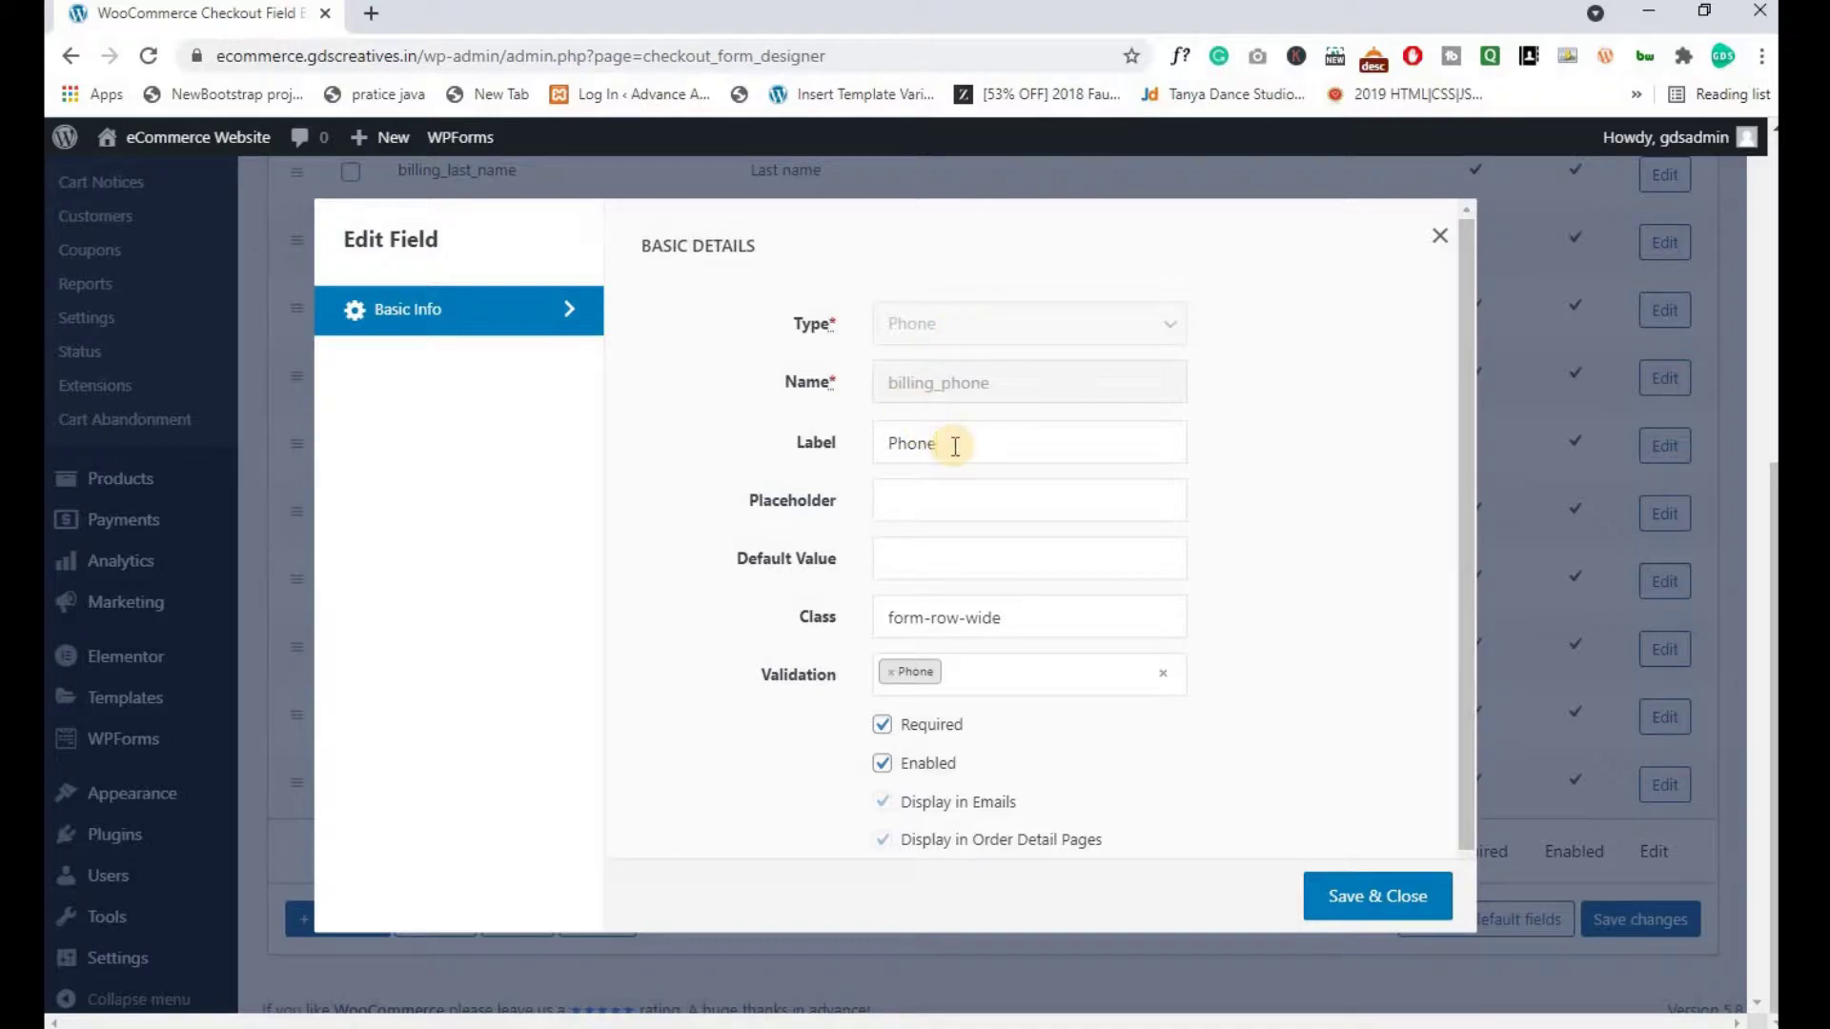
pyautogui.write('s')
pyautogui.hotkey('ctrl', 'a')
pyautogui.press('BackSpace')
pyautogui.write('Mob')
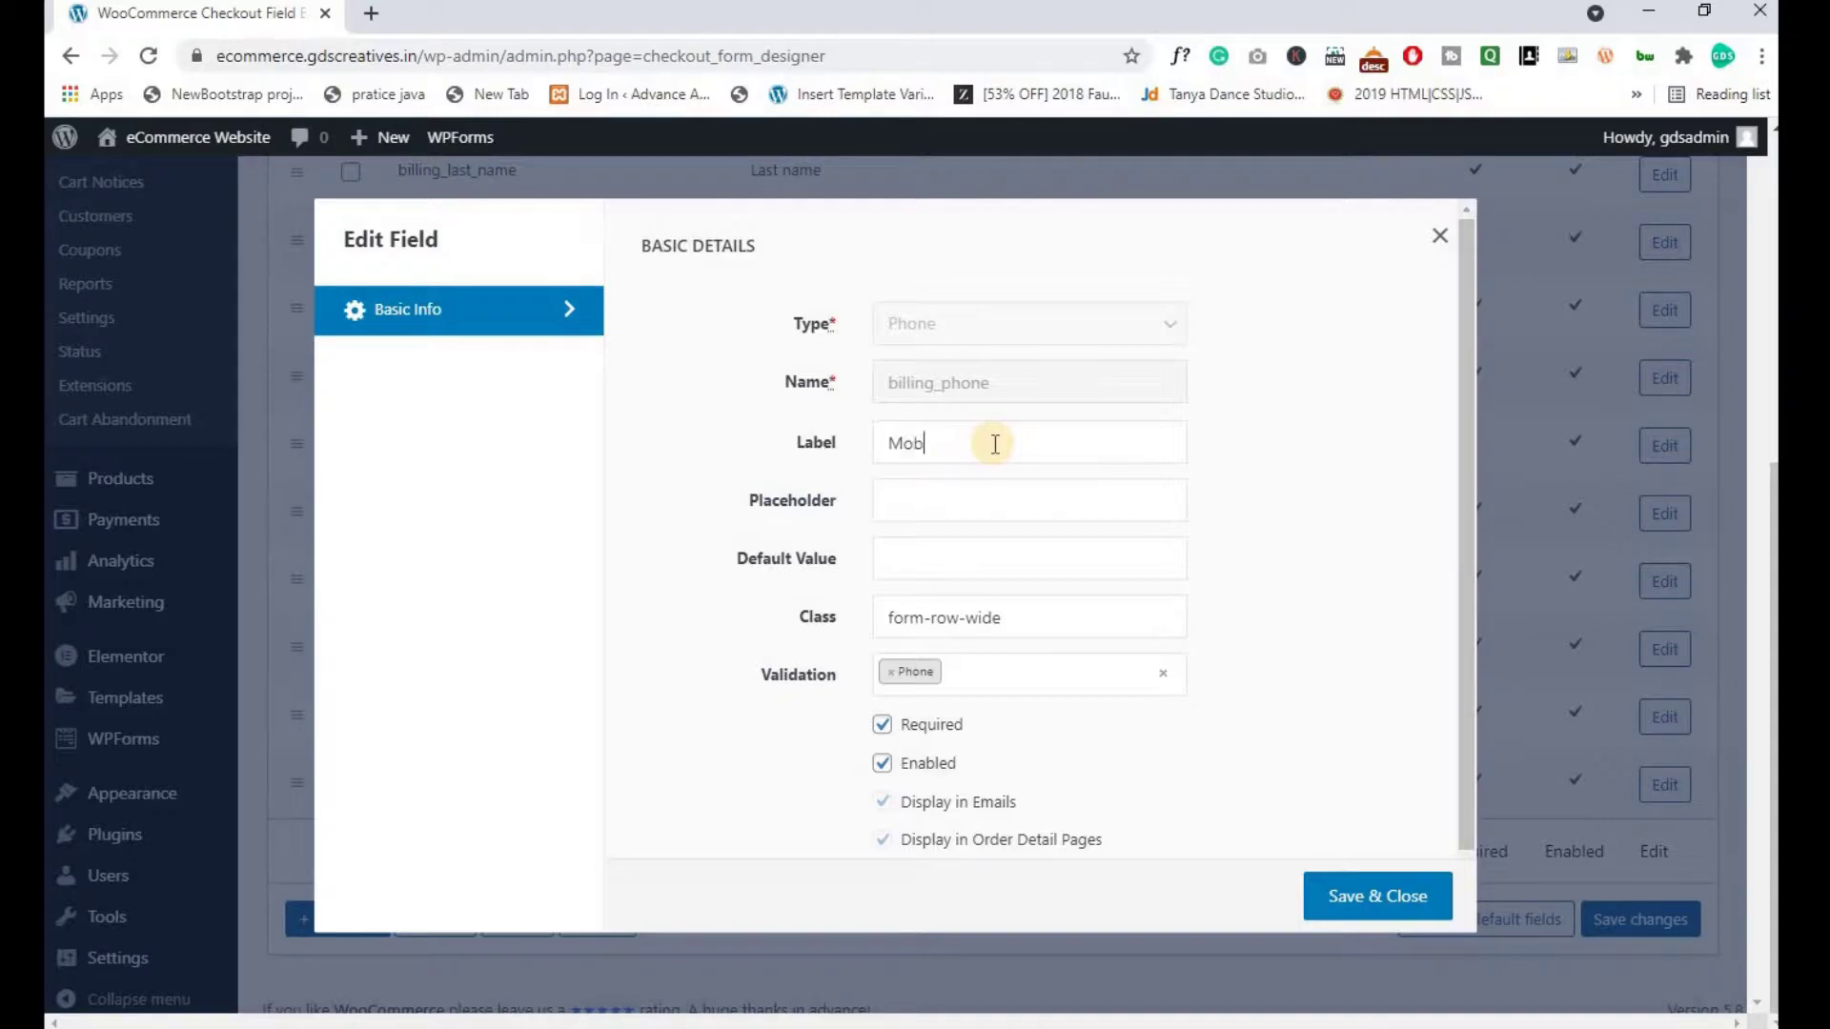
pyautogui.write('ile Number')
# Give the billing_phone field the placeholder "Enter your mobile number", keep its Phone validation, and save the field
pyautogui.click(953, 496)
pyautogui.write('Enter your mob')
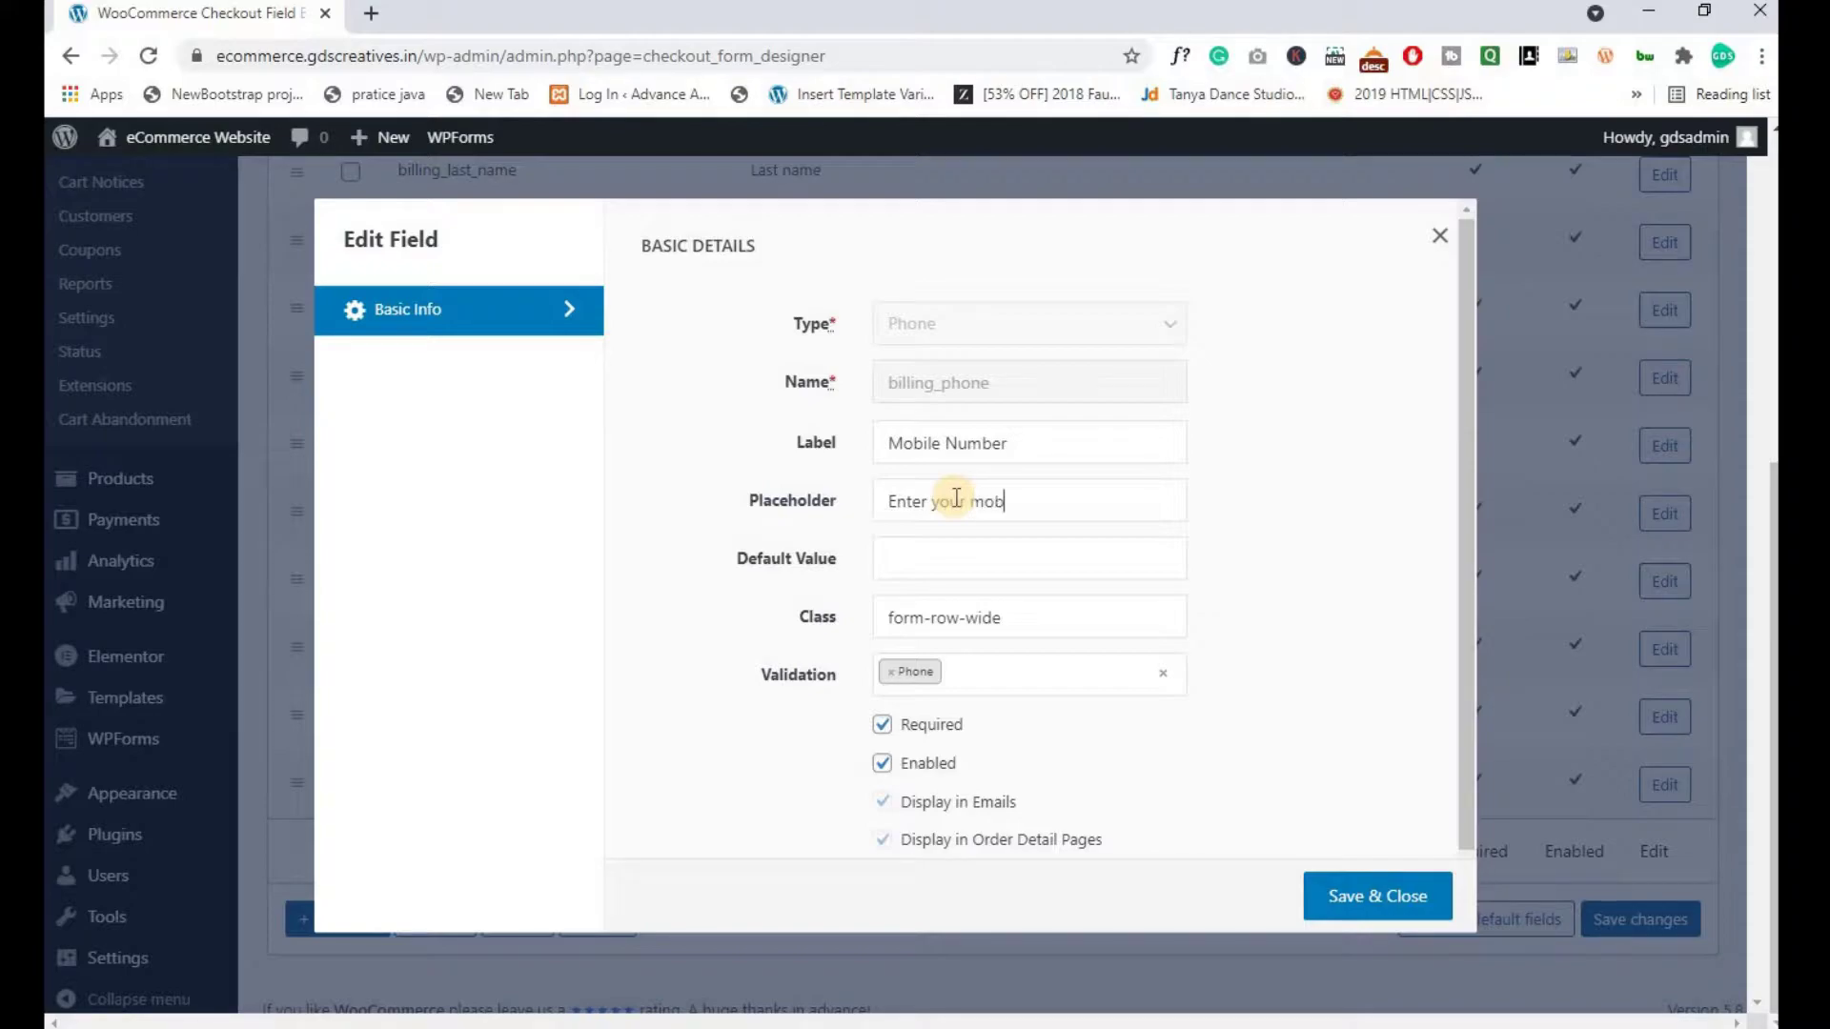
pyautogui.write('ile number')
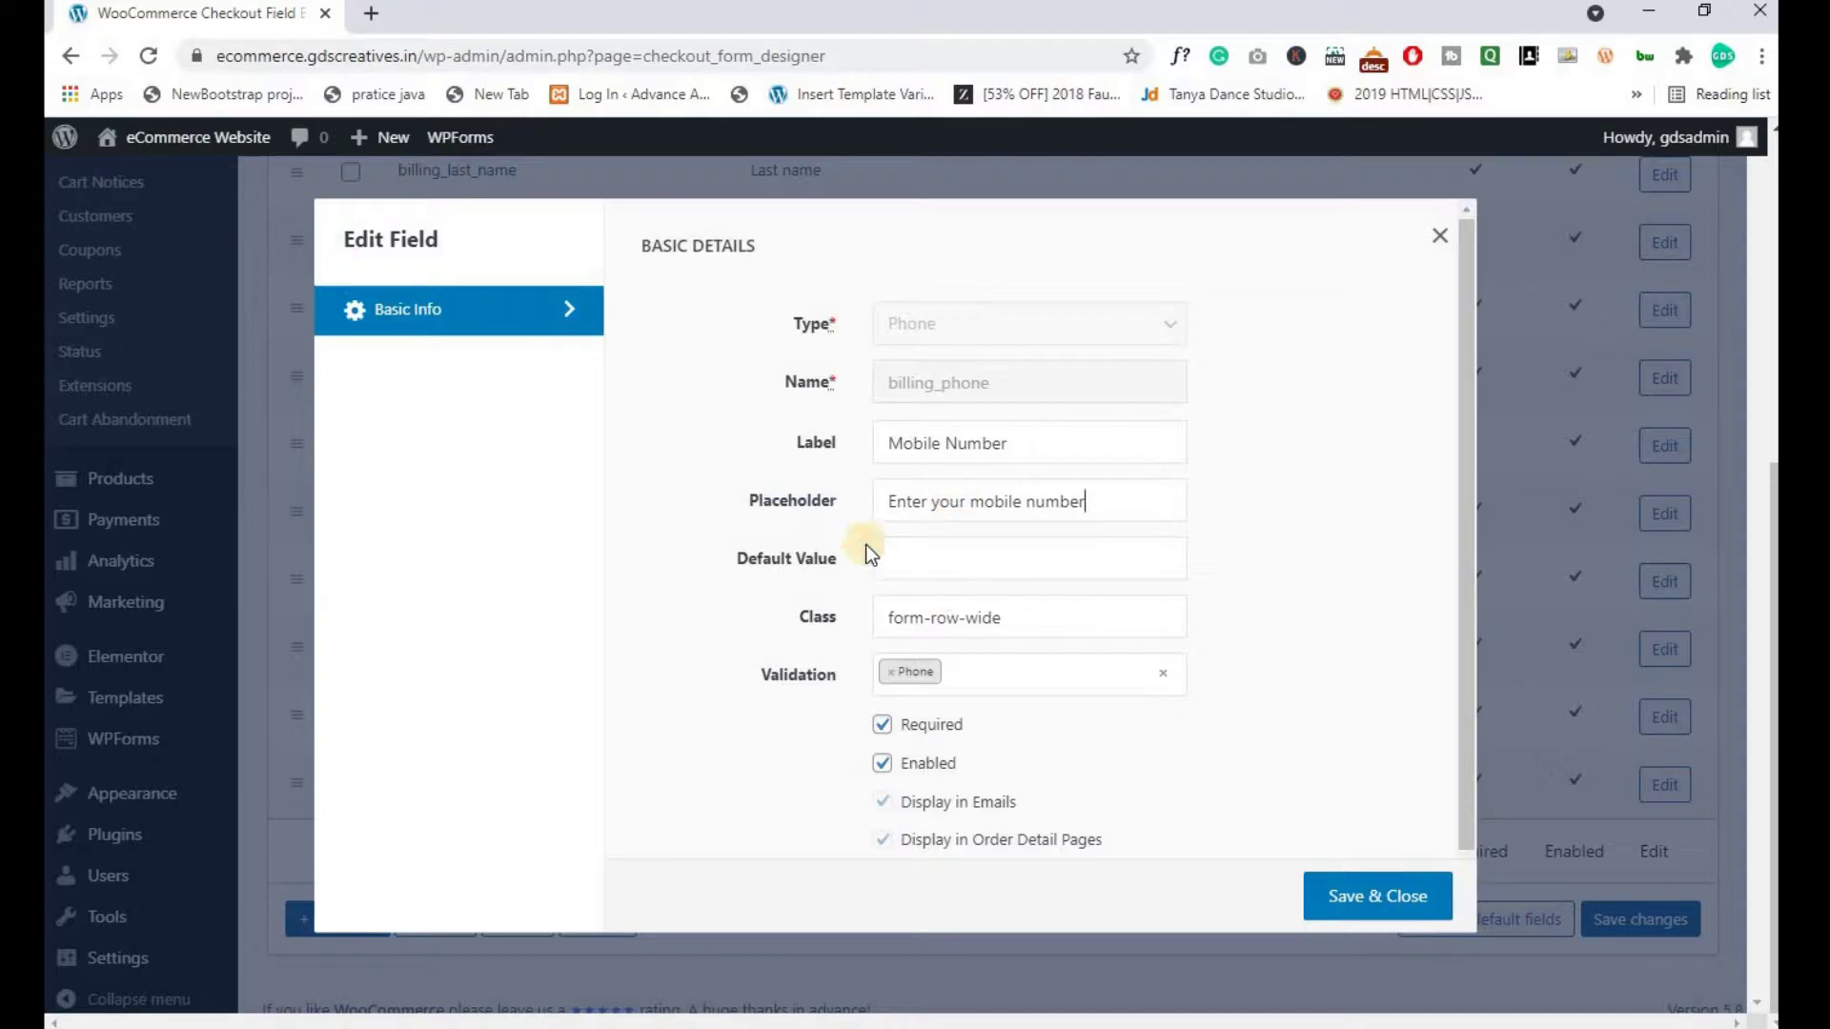
pyautogui.scroll(-1, 805, 535)
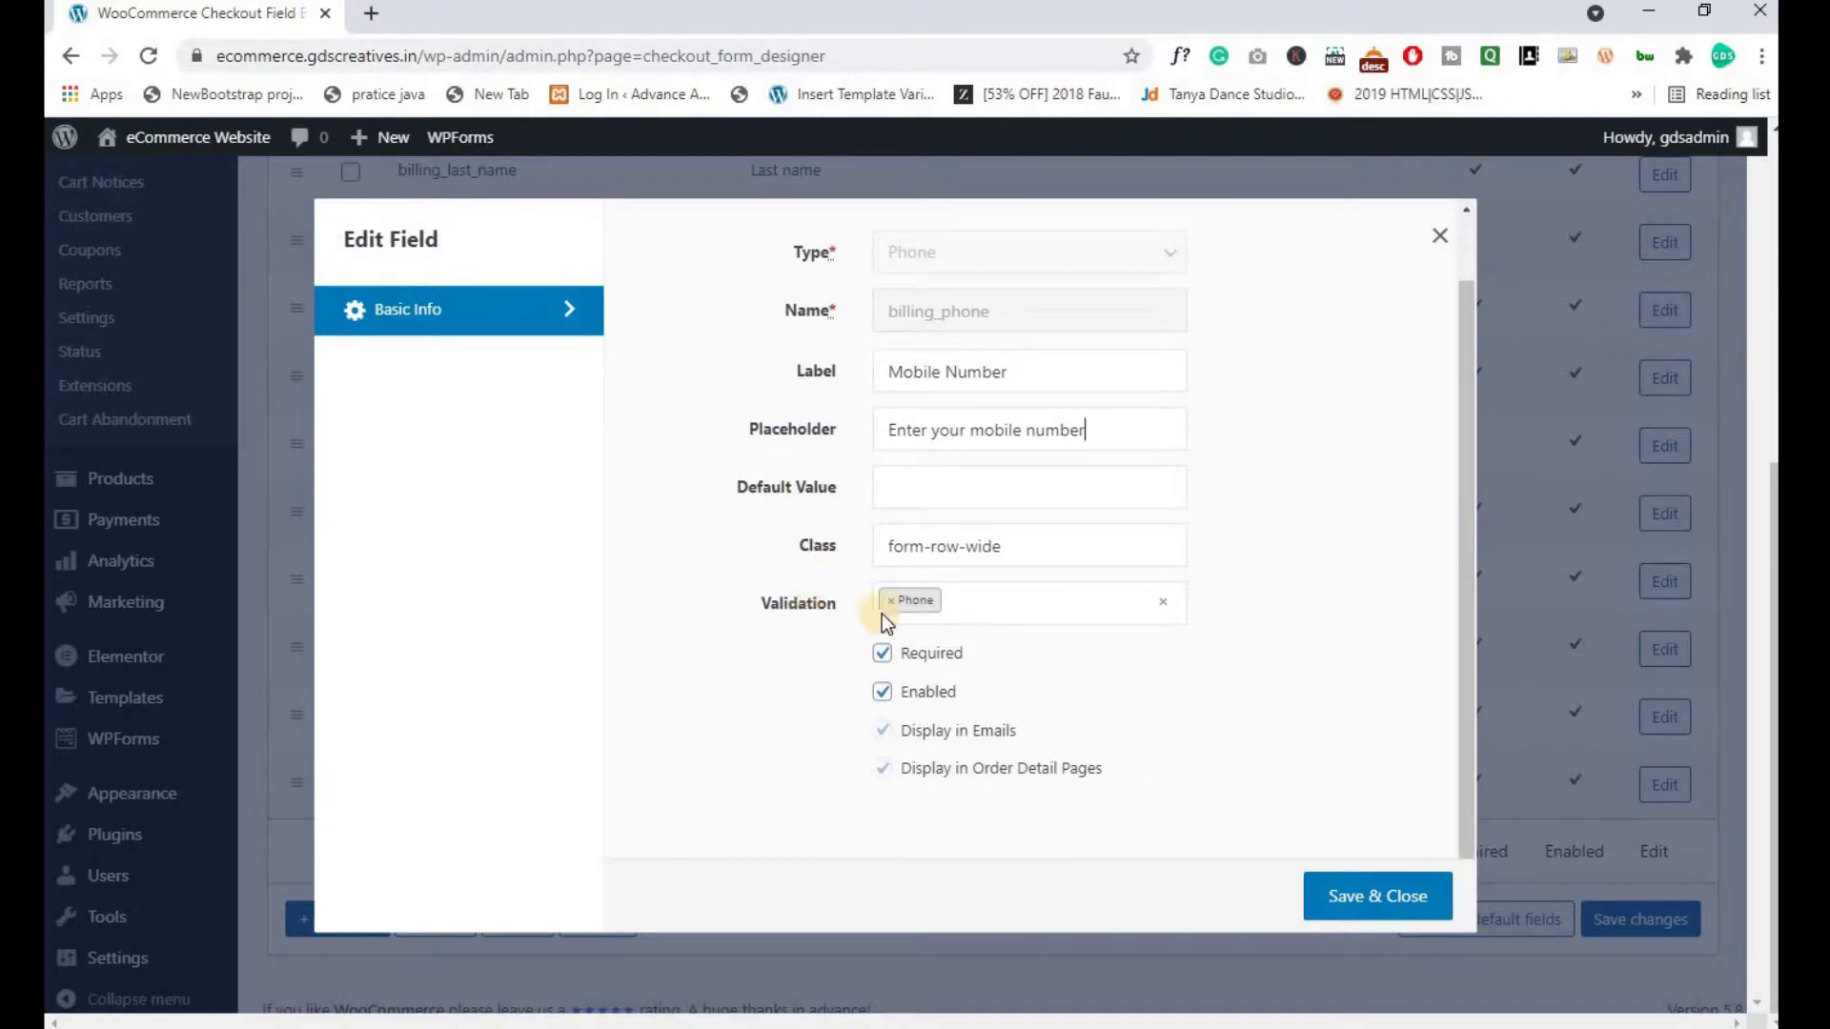
pyautogui.click(982, 607)
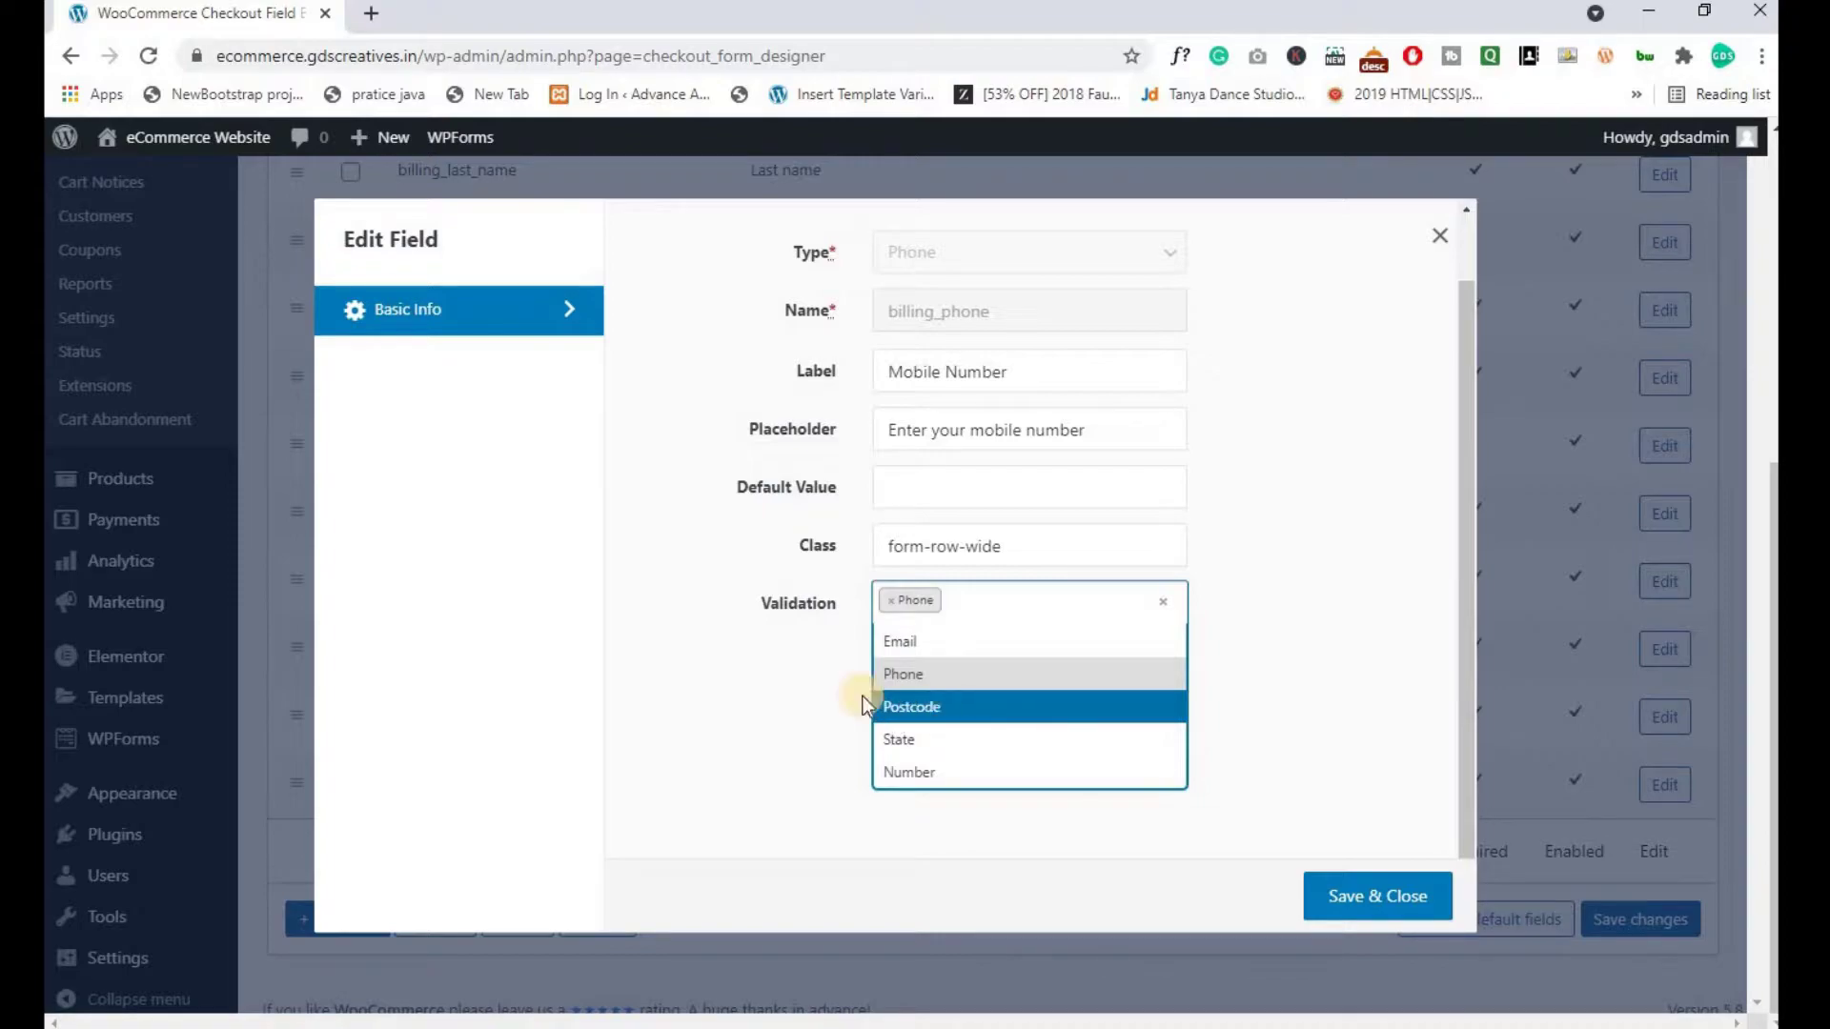
pyautogui.click(790, 696)
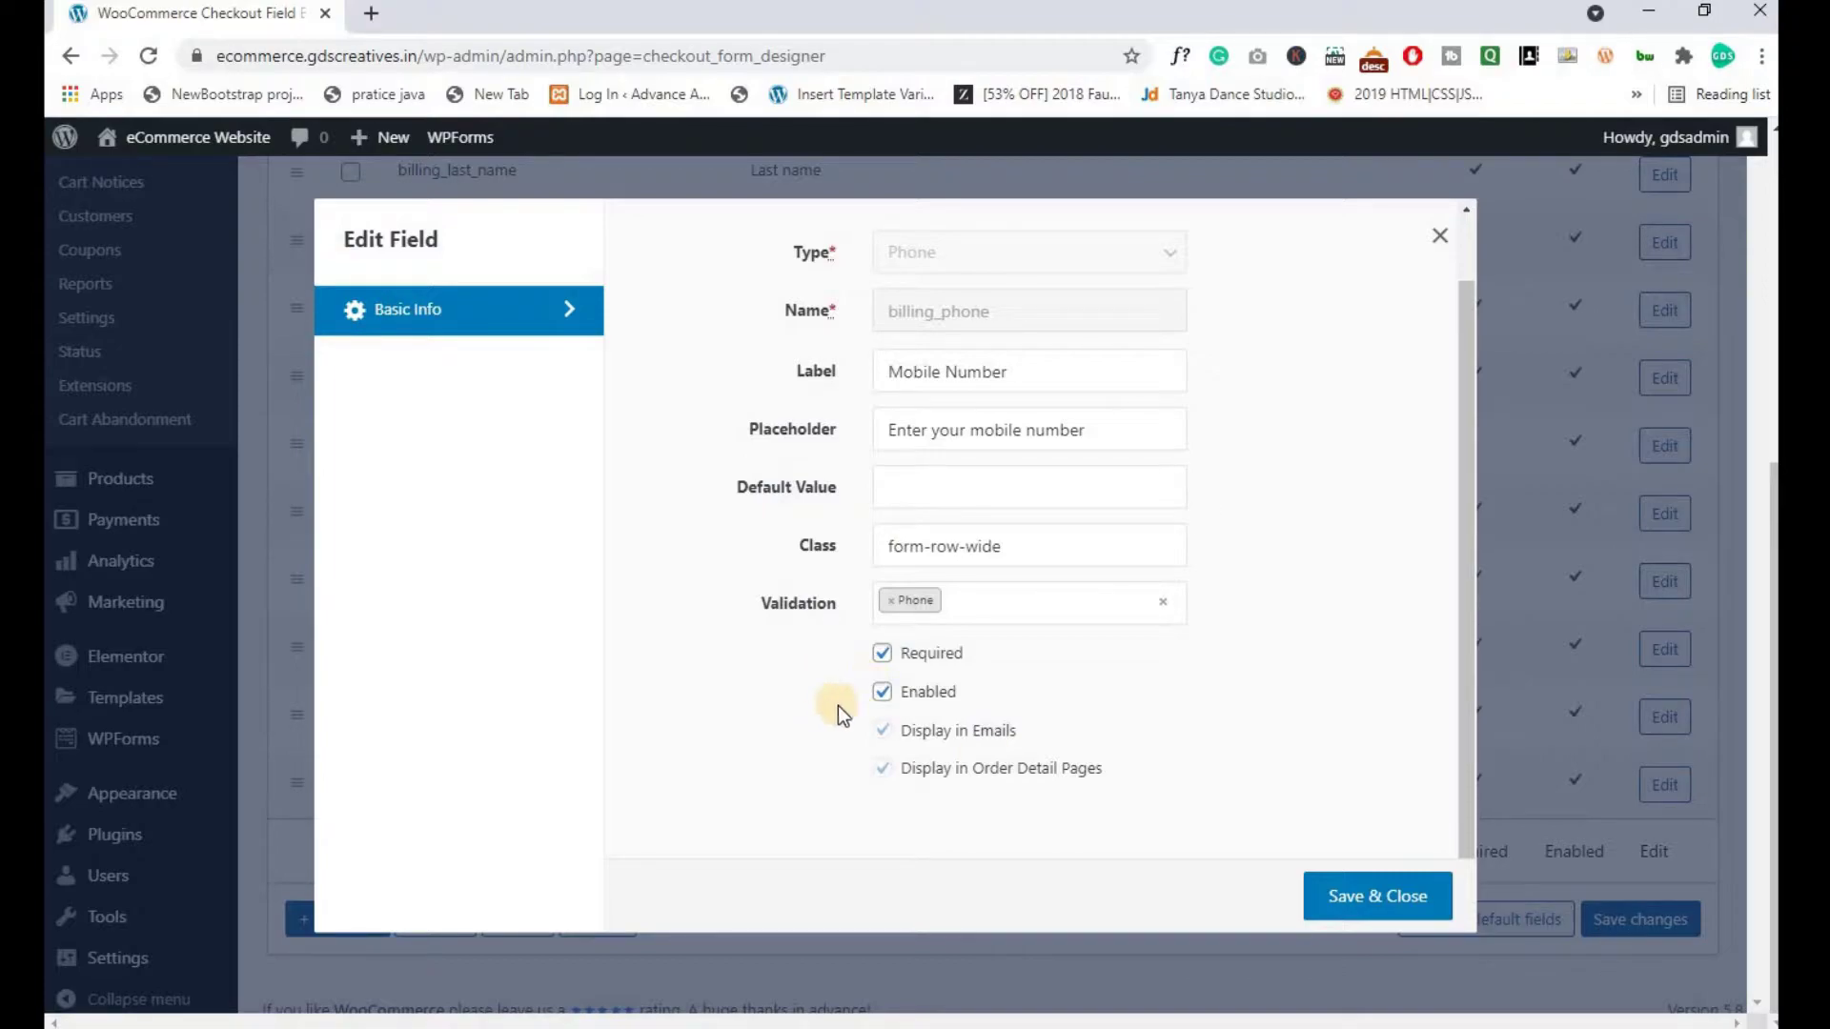
pyautogui.click(1330, 892)
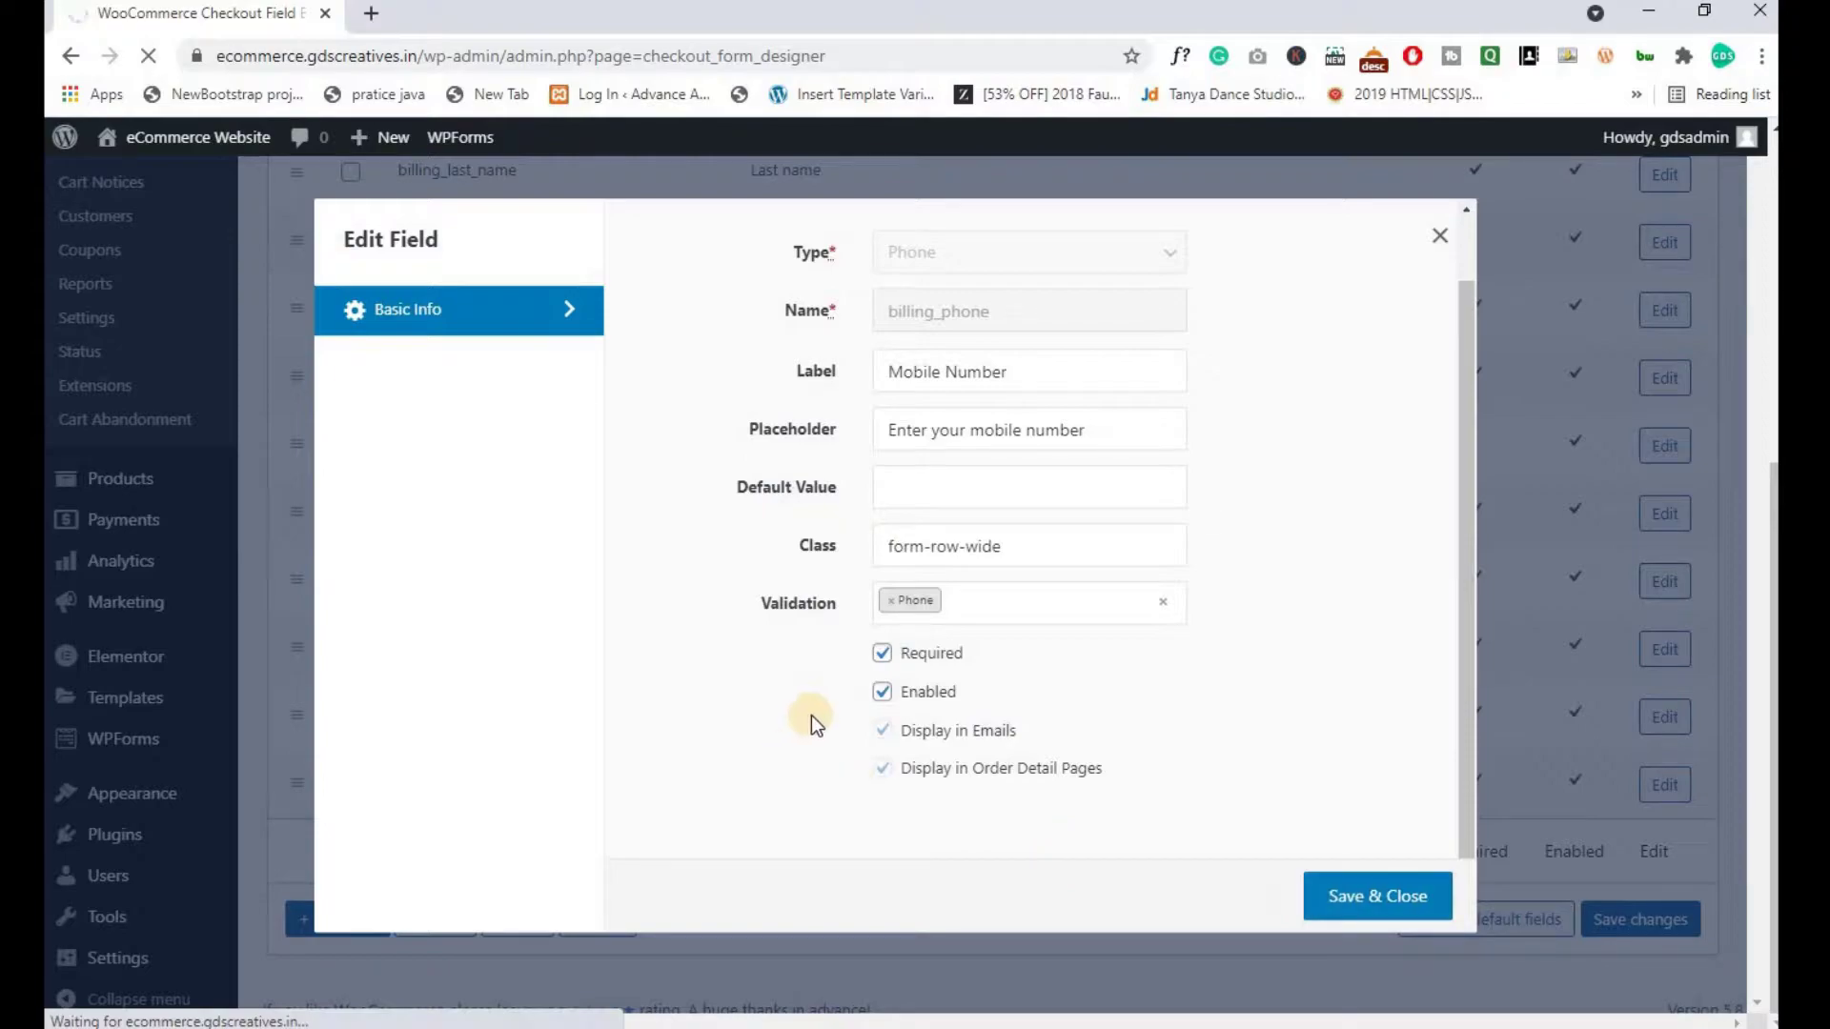
# Reload the store's checkout page, check the phone field's label and placeholder, and return to the checkout field editor
pyautogui.scroll(-3, 818, 720)
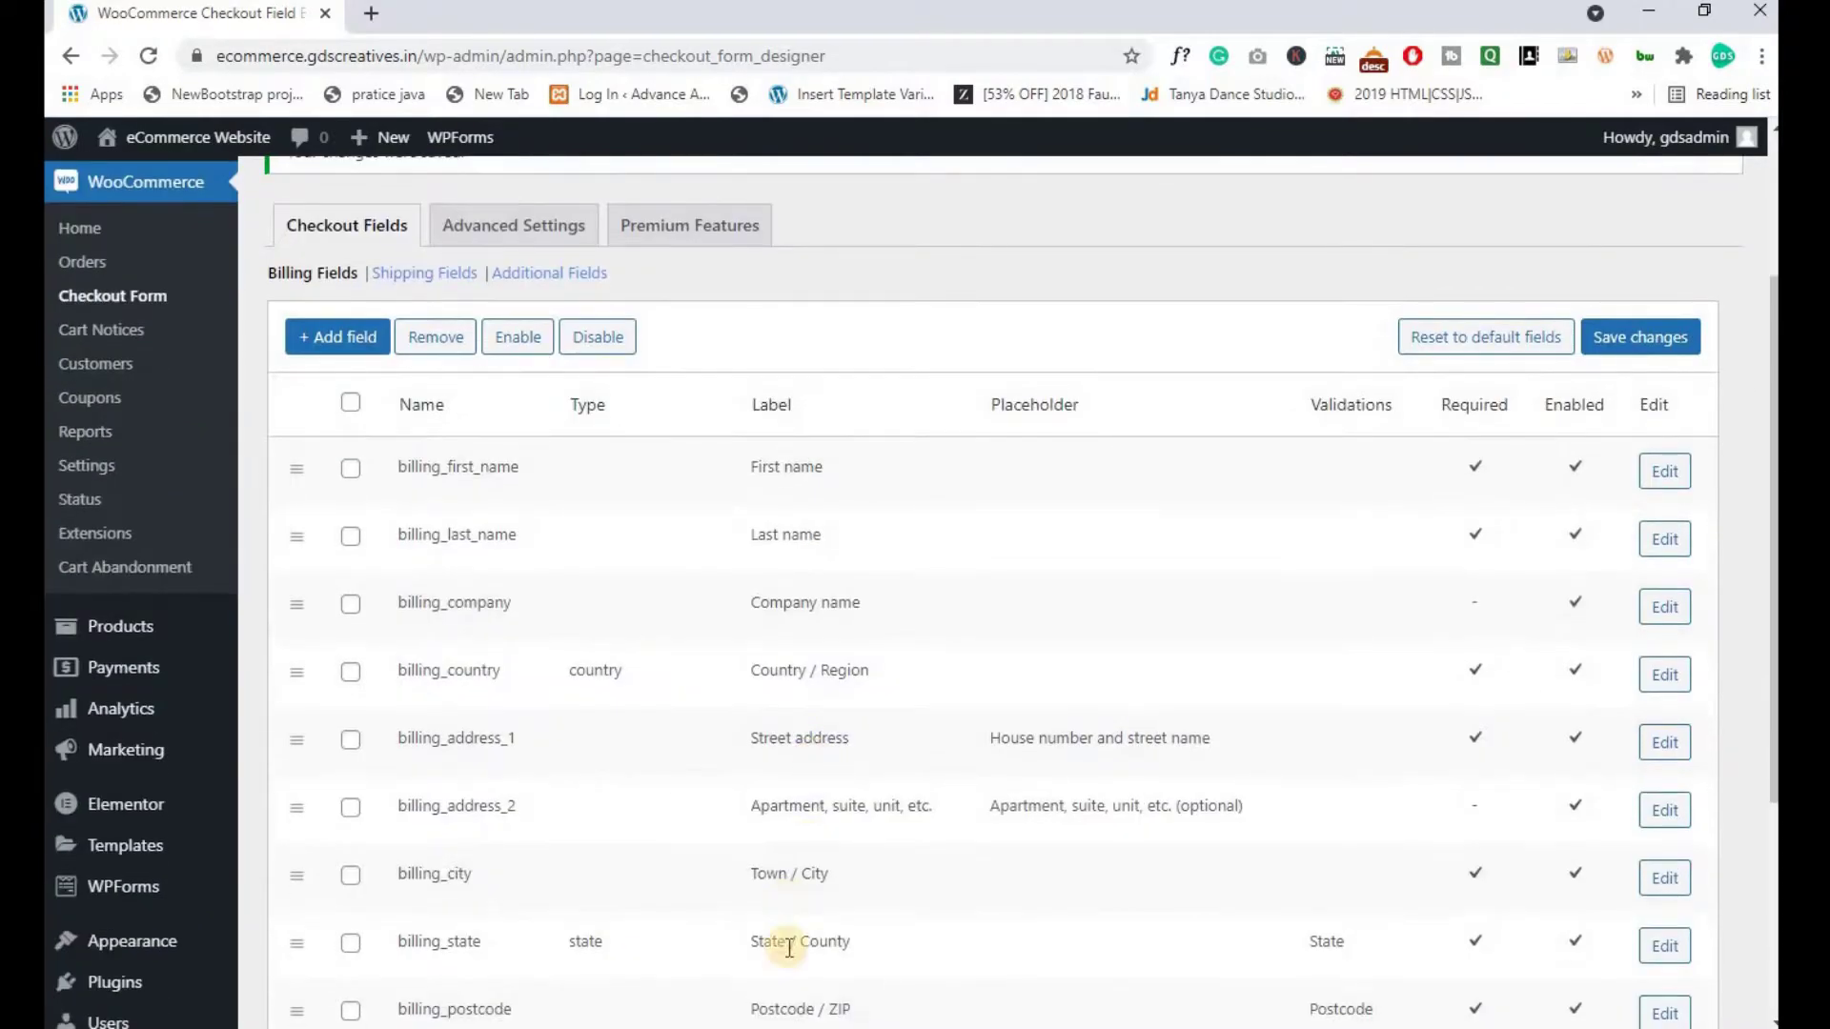
pyautogui.click(996, 967)
pyautogui.press('F5')
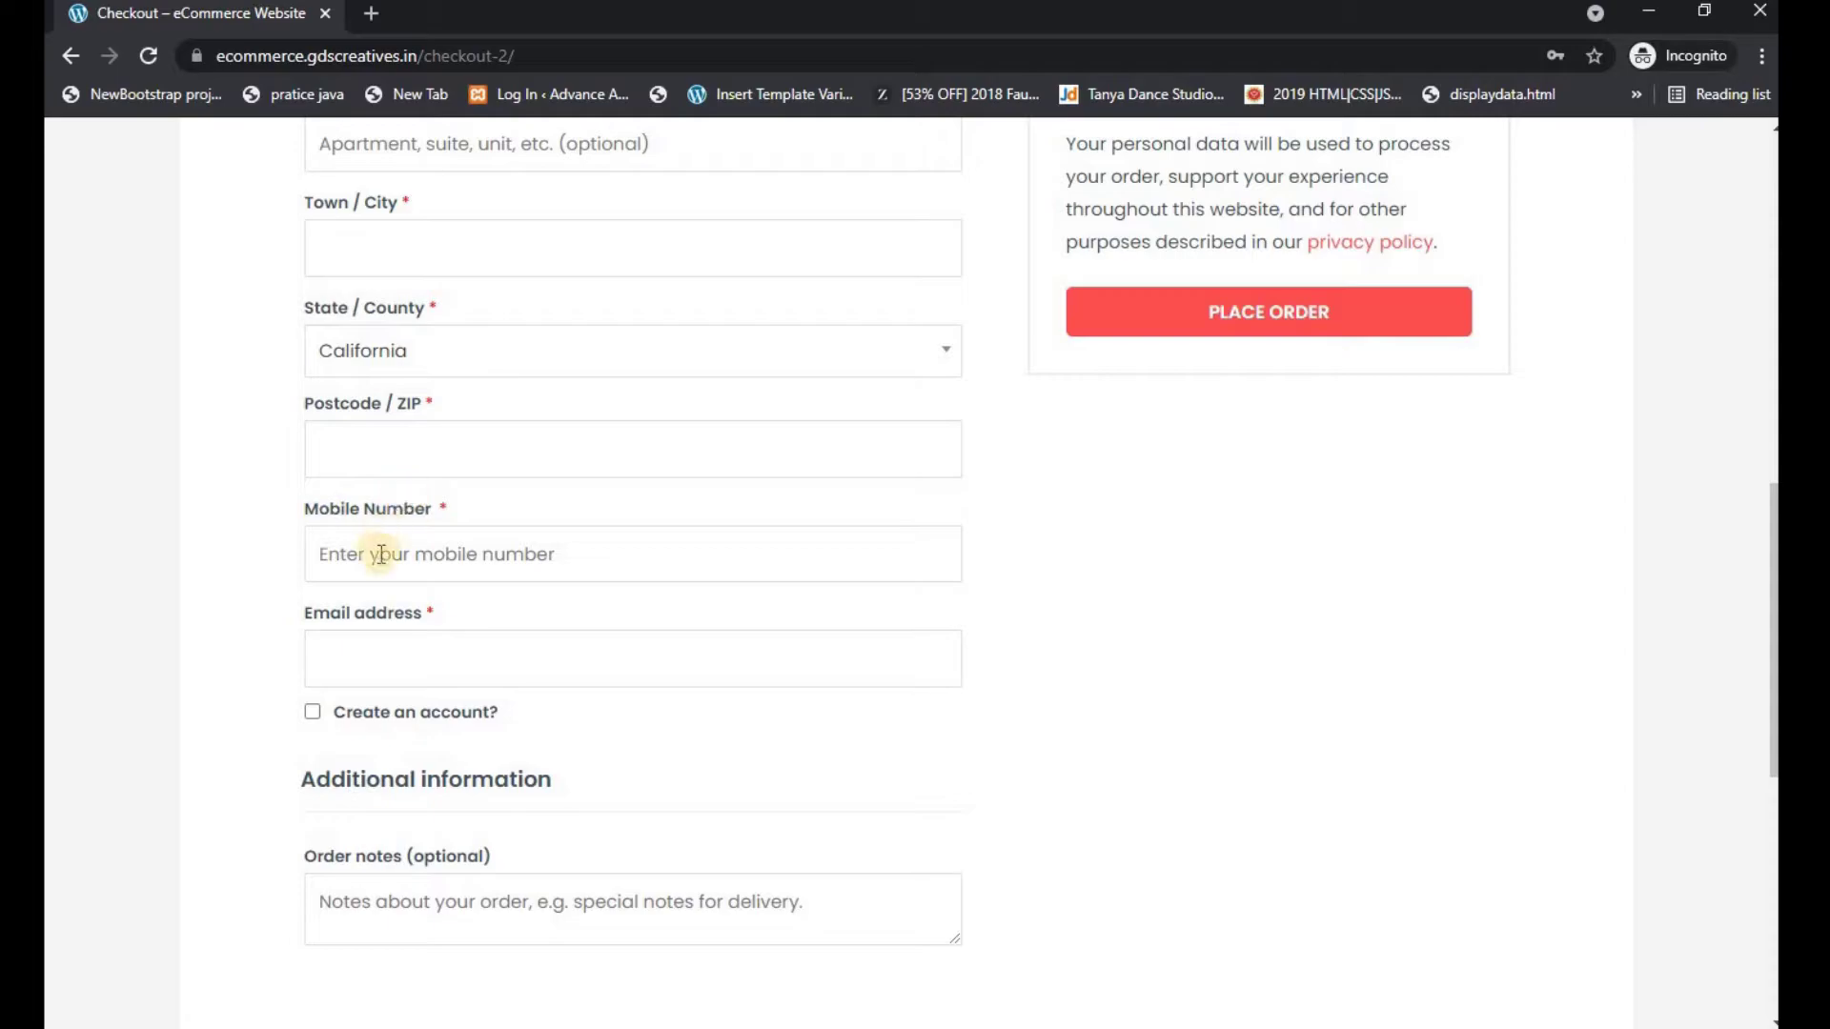
pyautogui.click(484, 560)
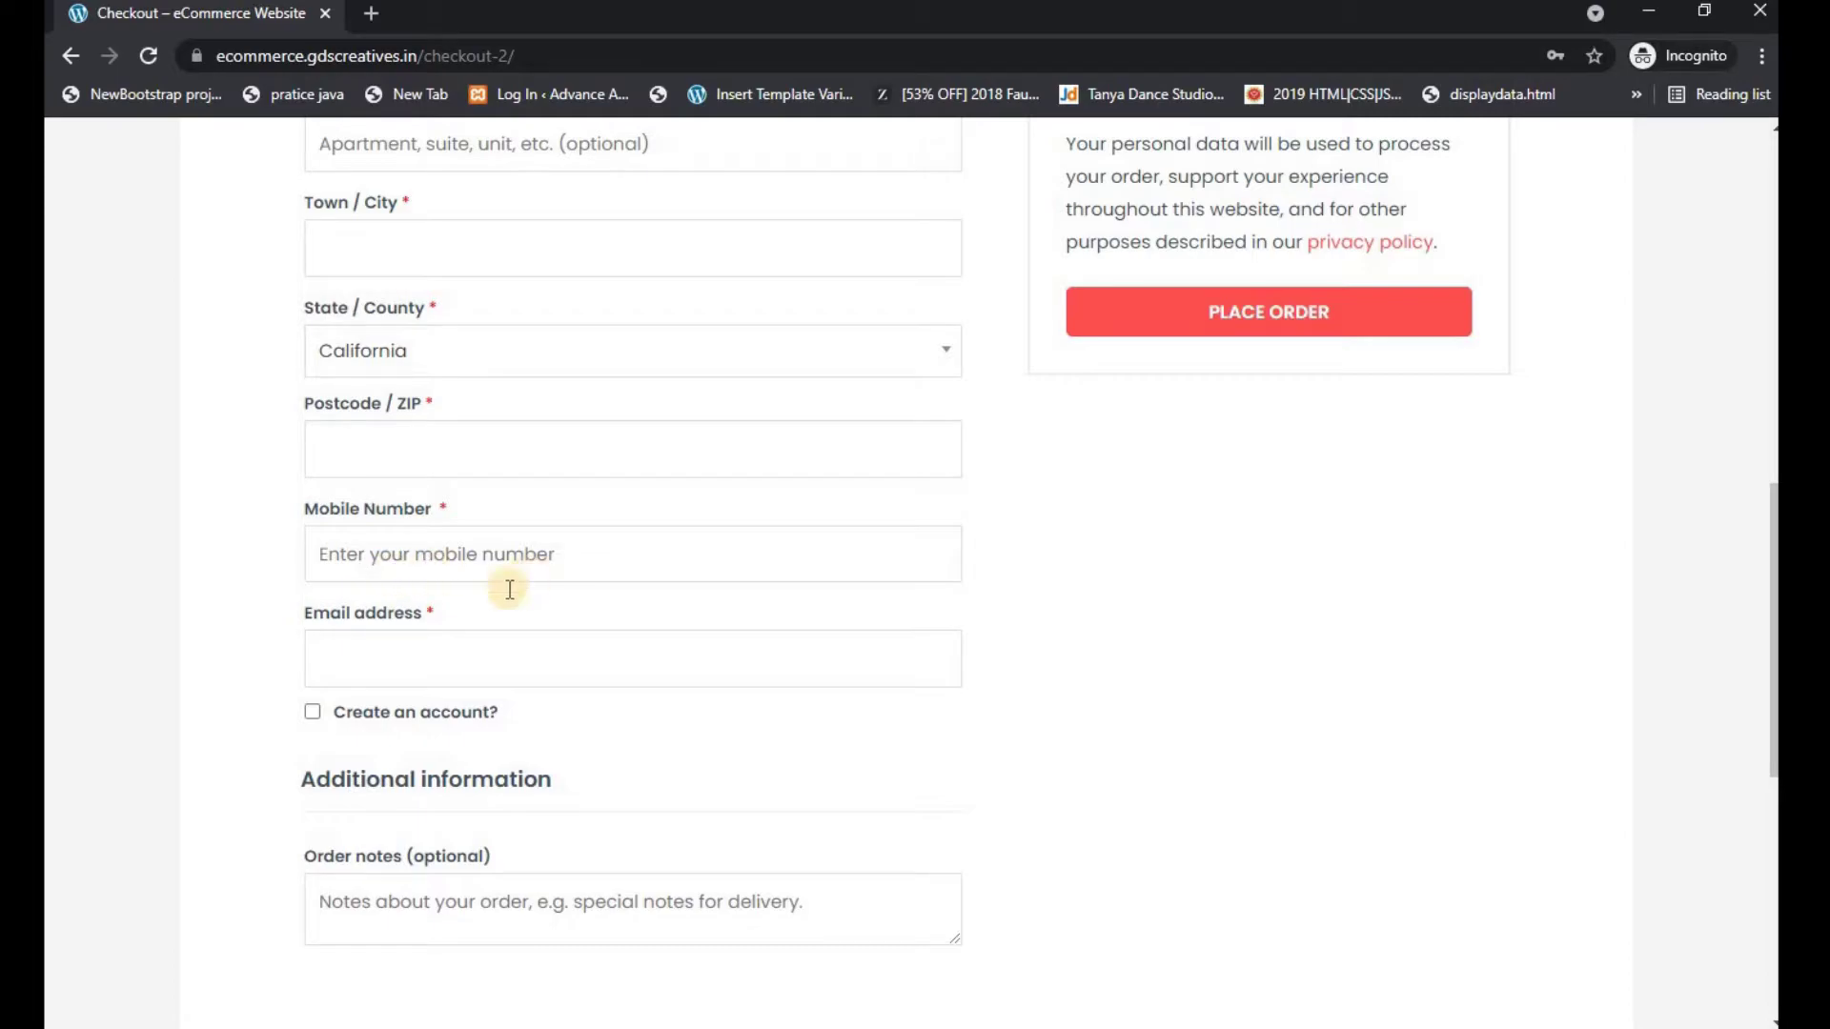
pyautogui.scroll(3, 510, 582)
pyautogui.scroll(2, 605, 495)
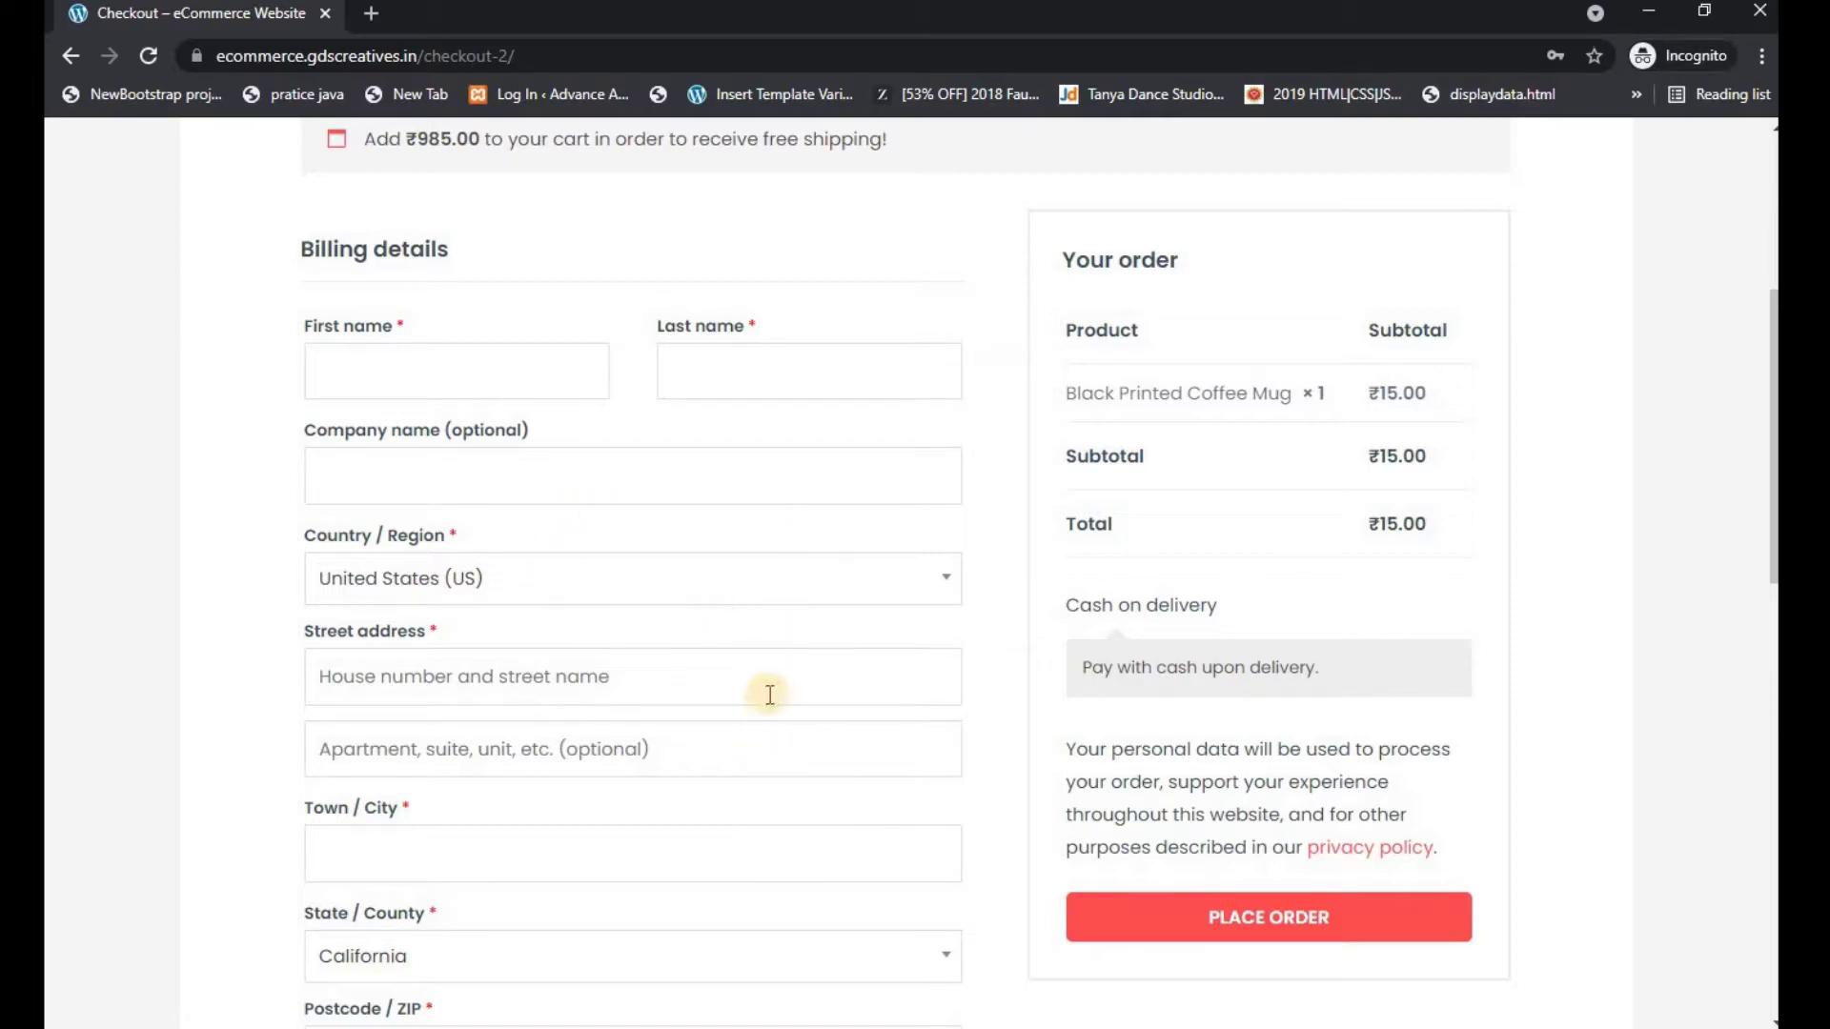
pyautogui.moveTo(784, 1025)
pyautogui.click(724, 915)
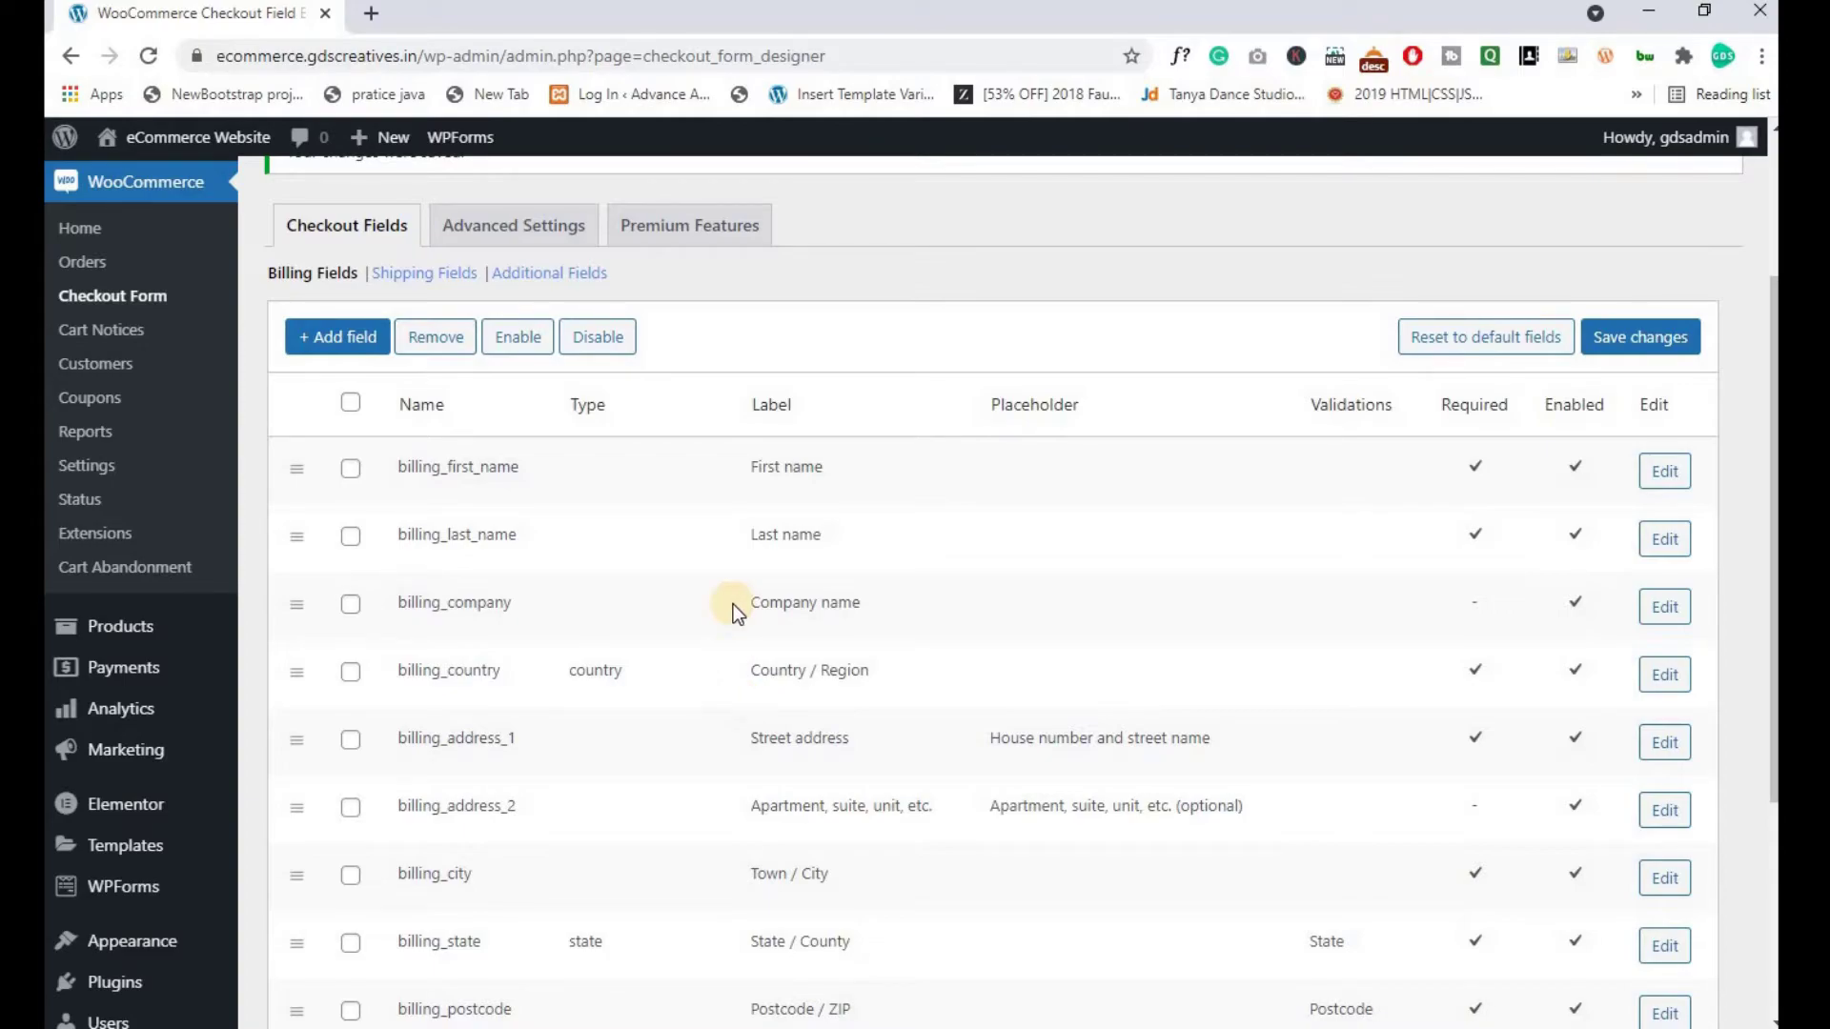
# Add a new billing field of type Radio, keeping the default name billing_
pyautogui.scroll(-4, 734, 604)
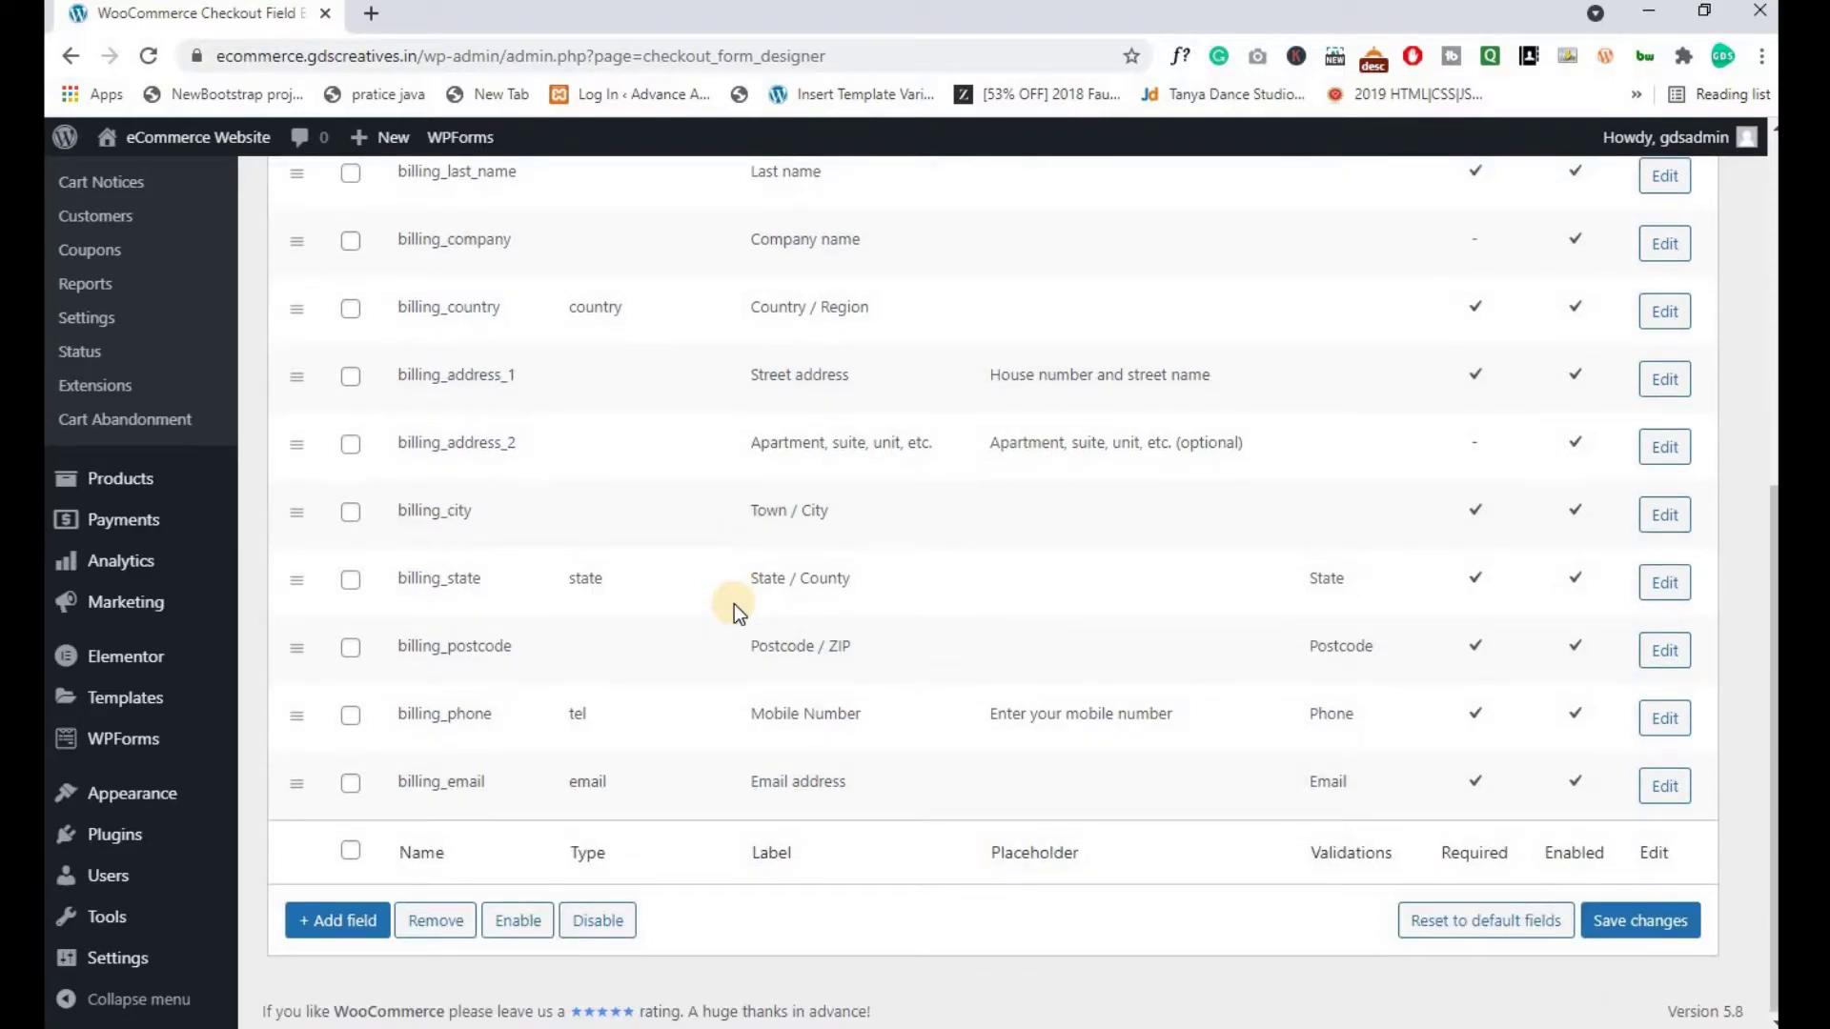
pyautogui.scroll(4, 734, 604)
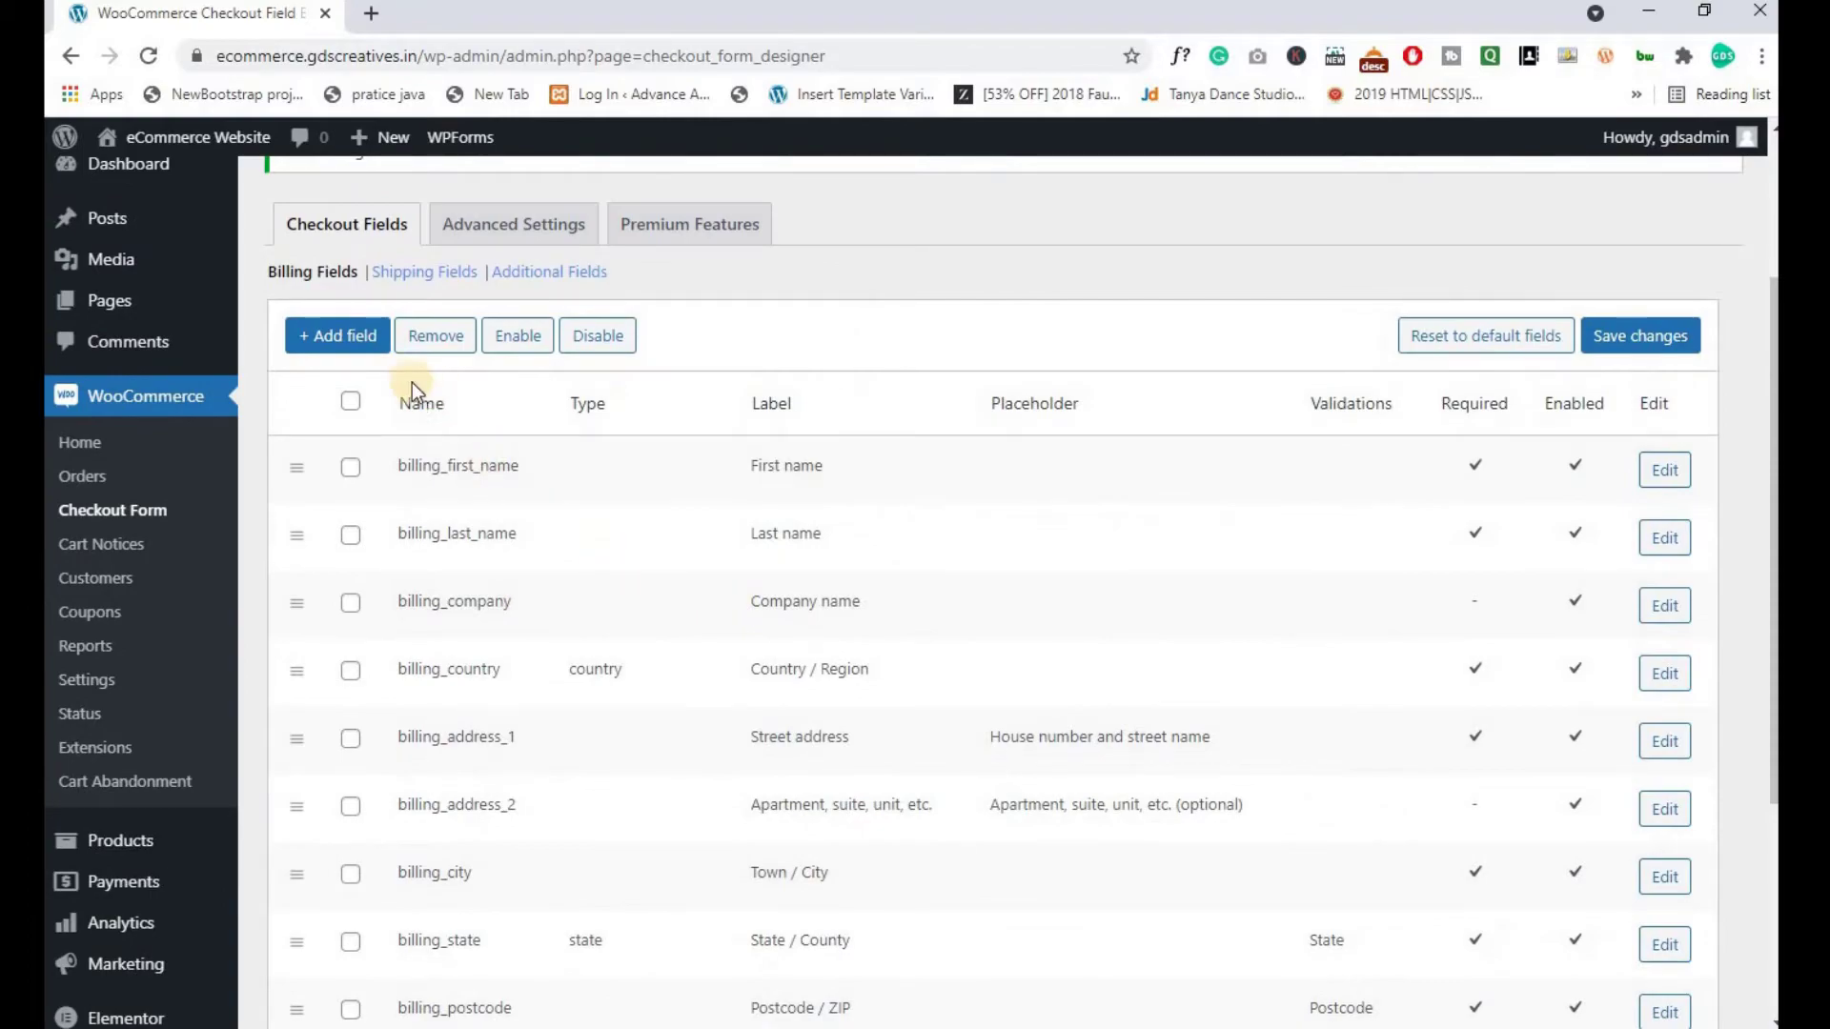
pyautogui.click(322, 339)
pyautogui.click(1000, 327)
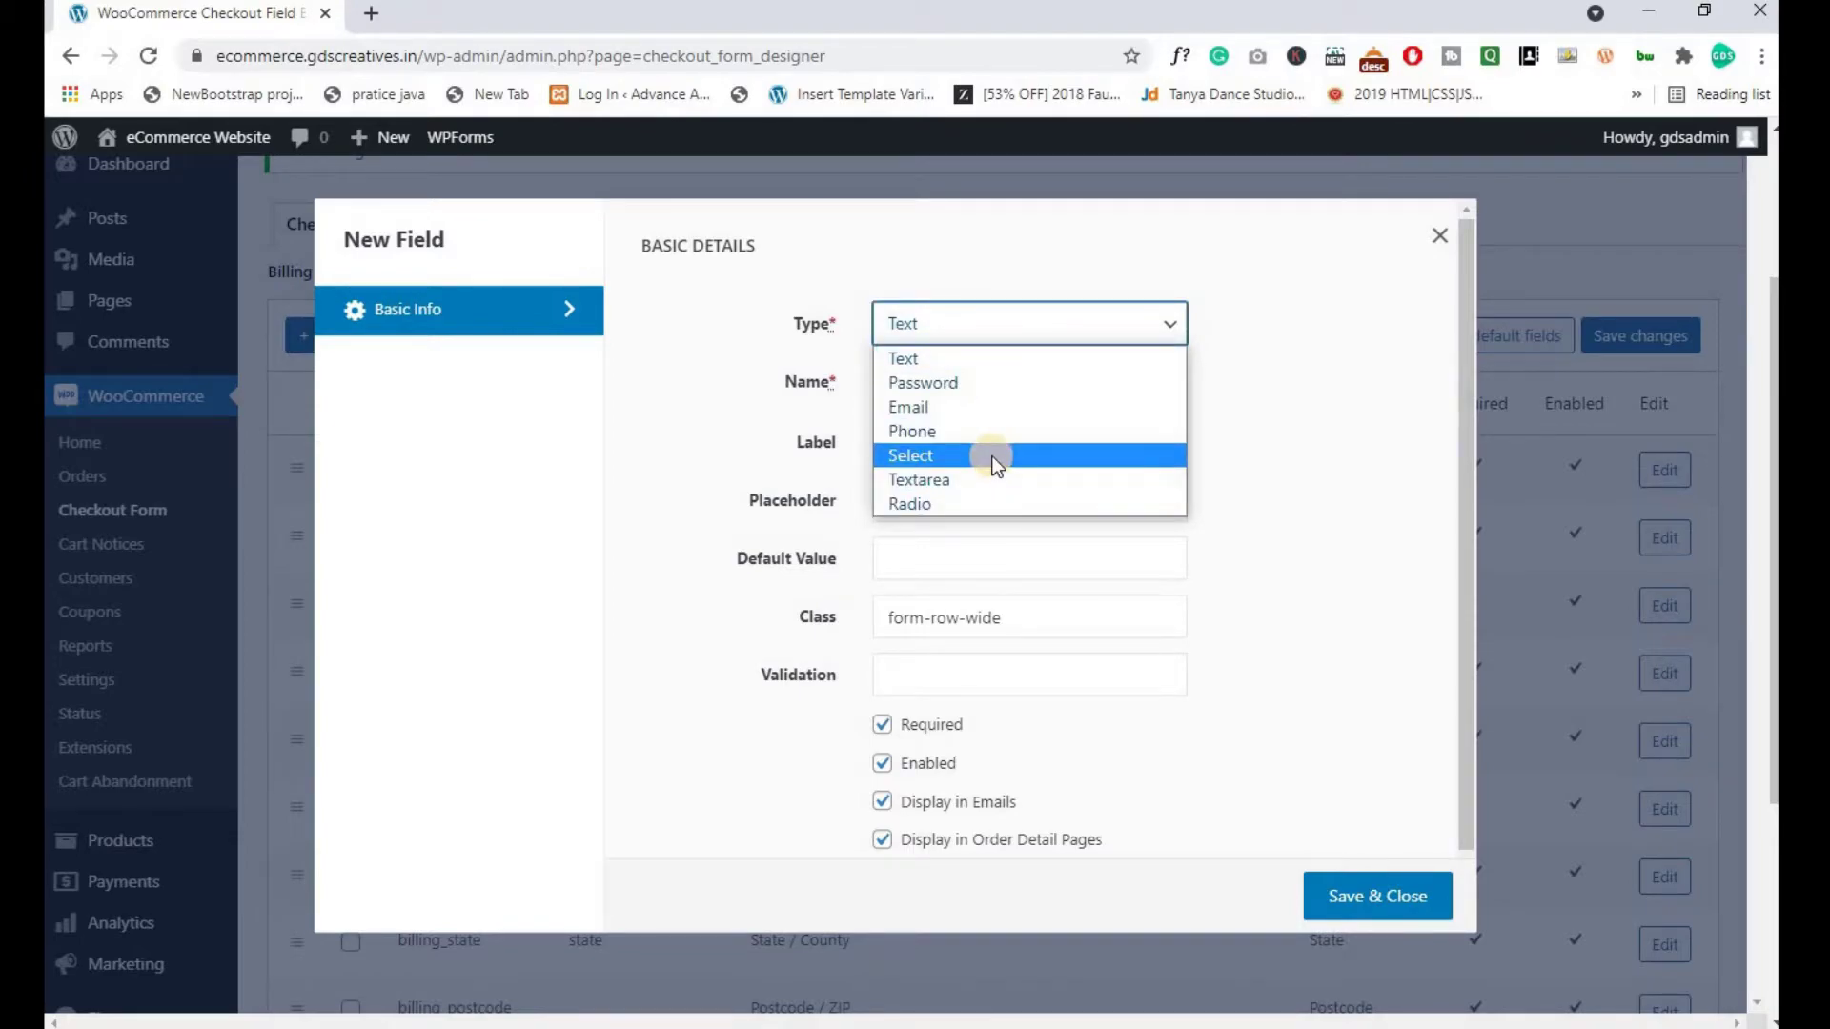
pyautogui.click(980, 499)
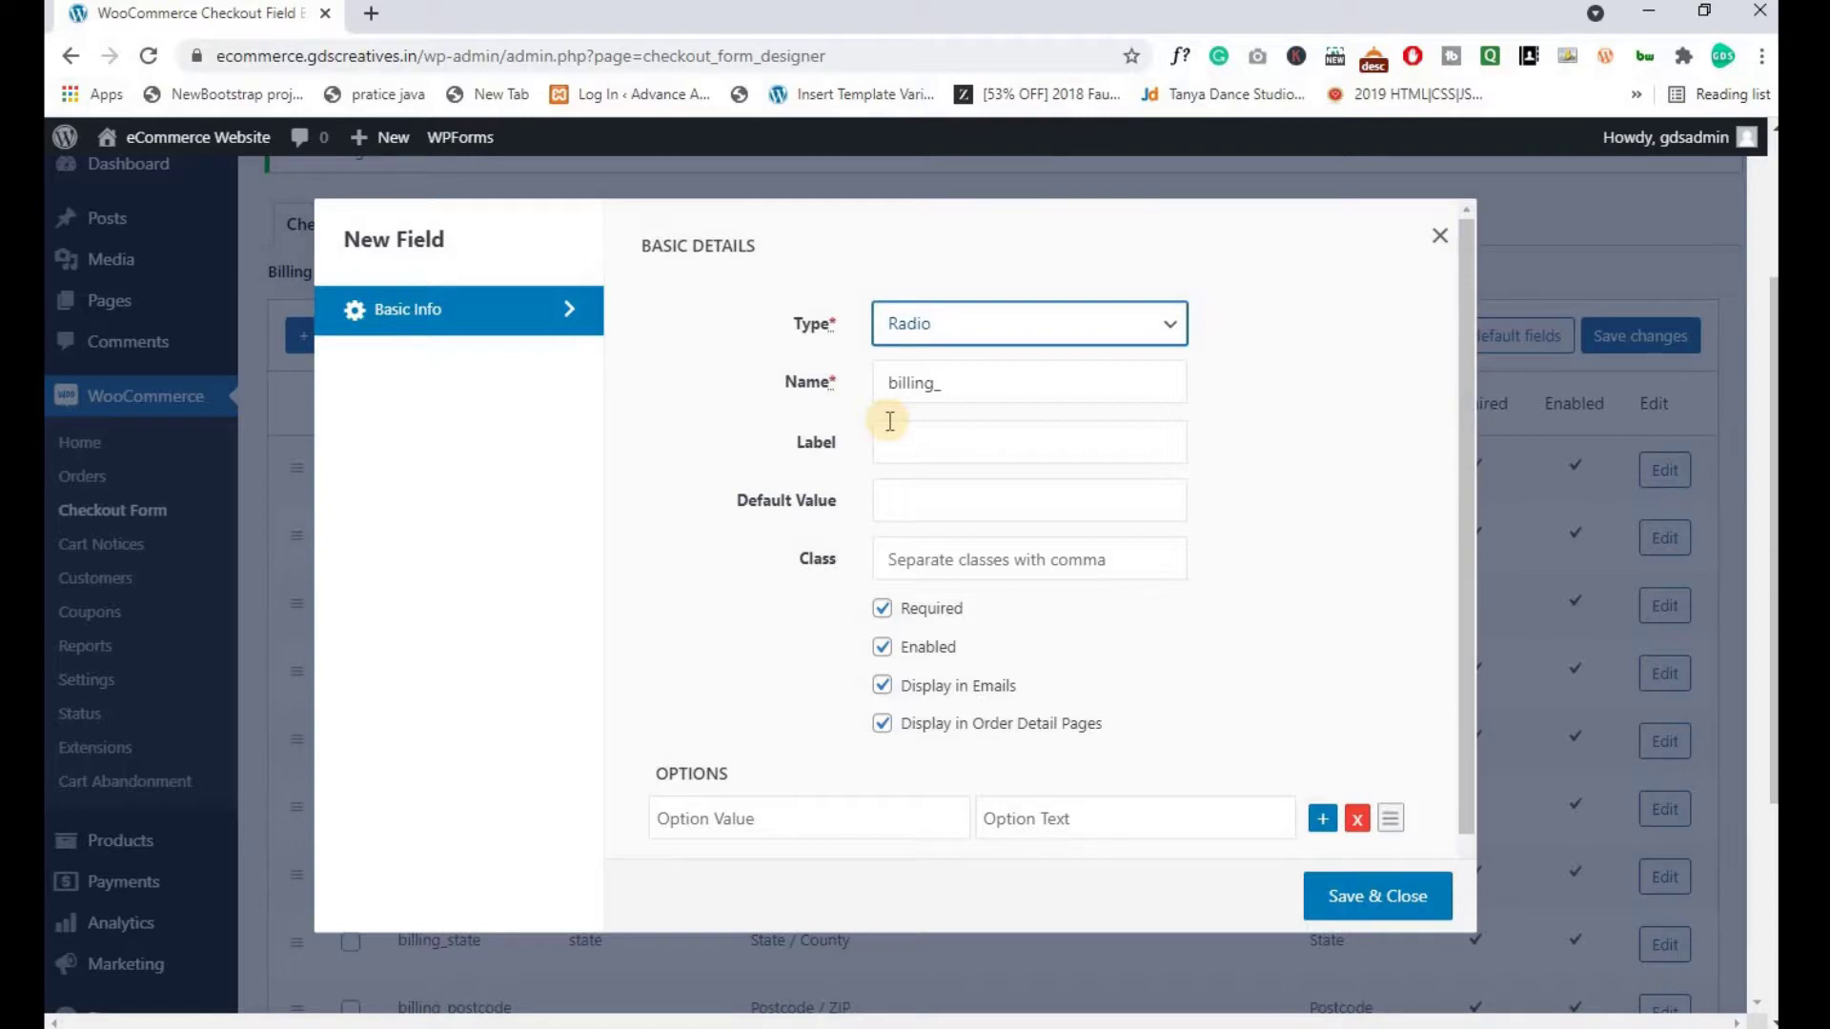
pyautogui.click(963, 380)
pyautogui.moveTo(964, 381); pyautogui.dragTo(873, 376)
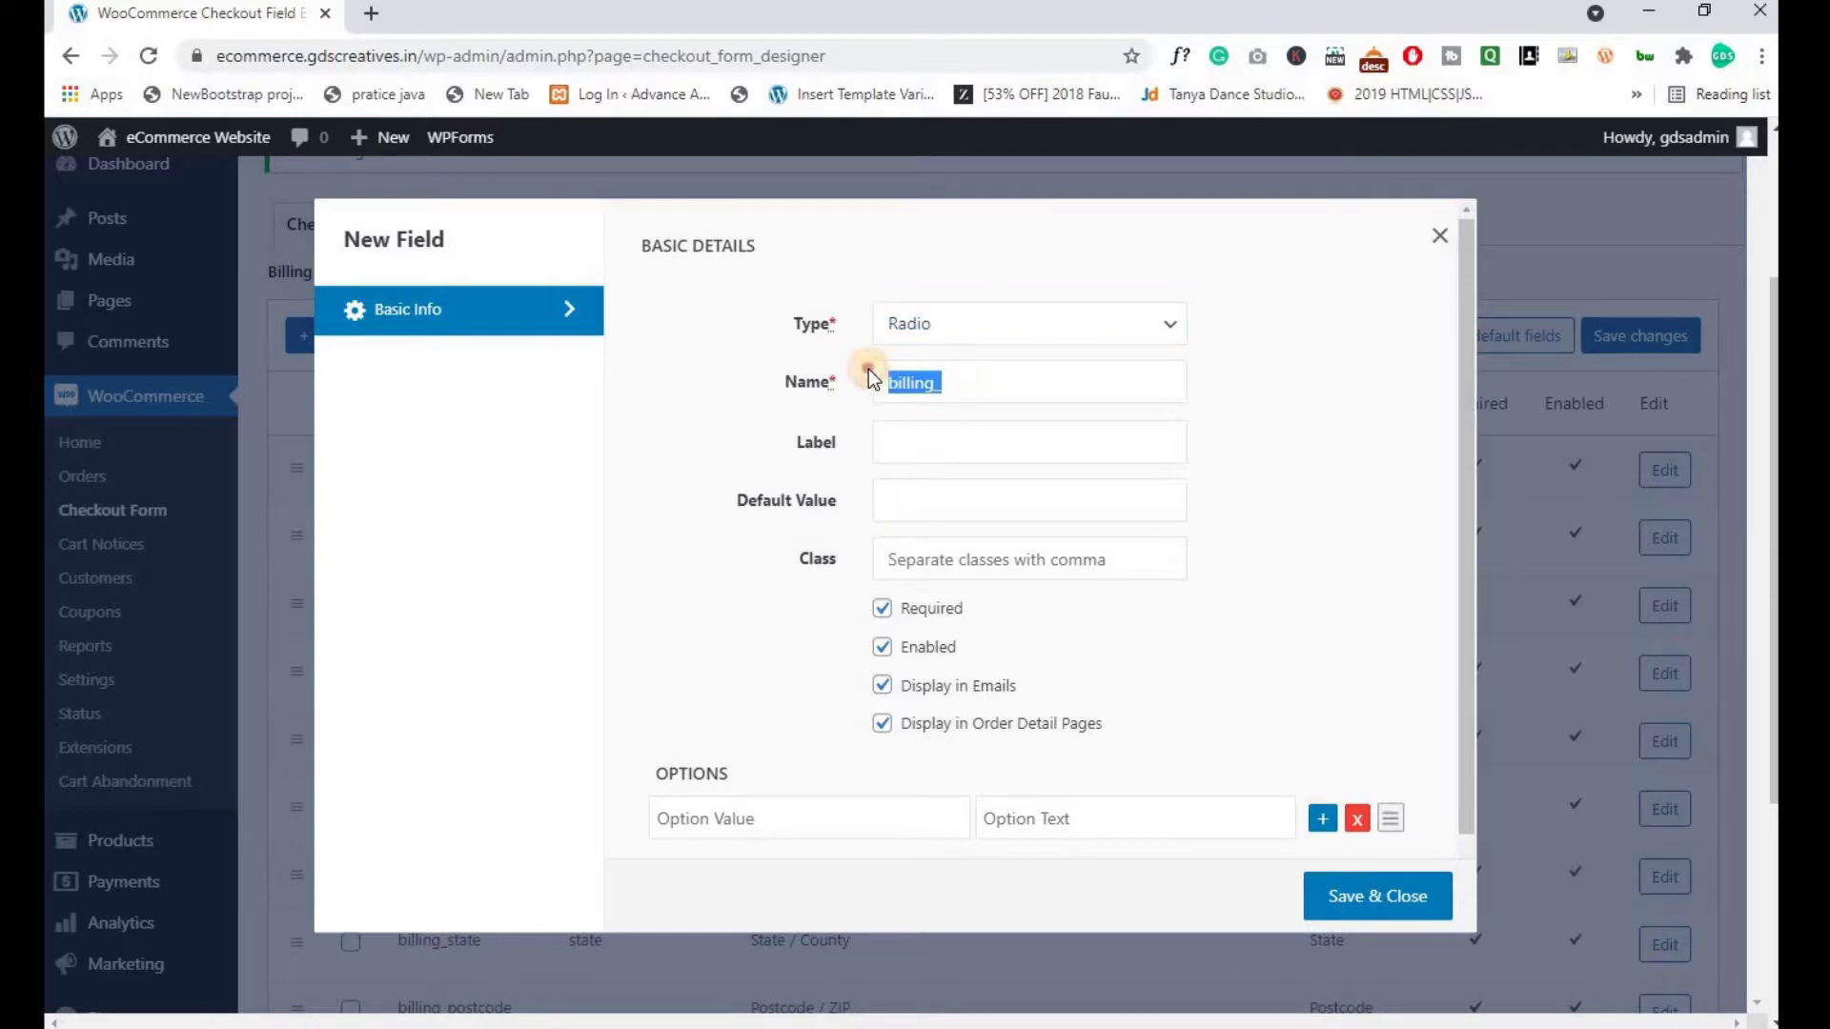
pyautogui.click(978, 375)
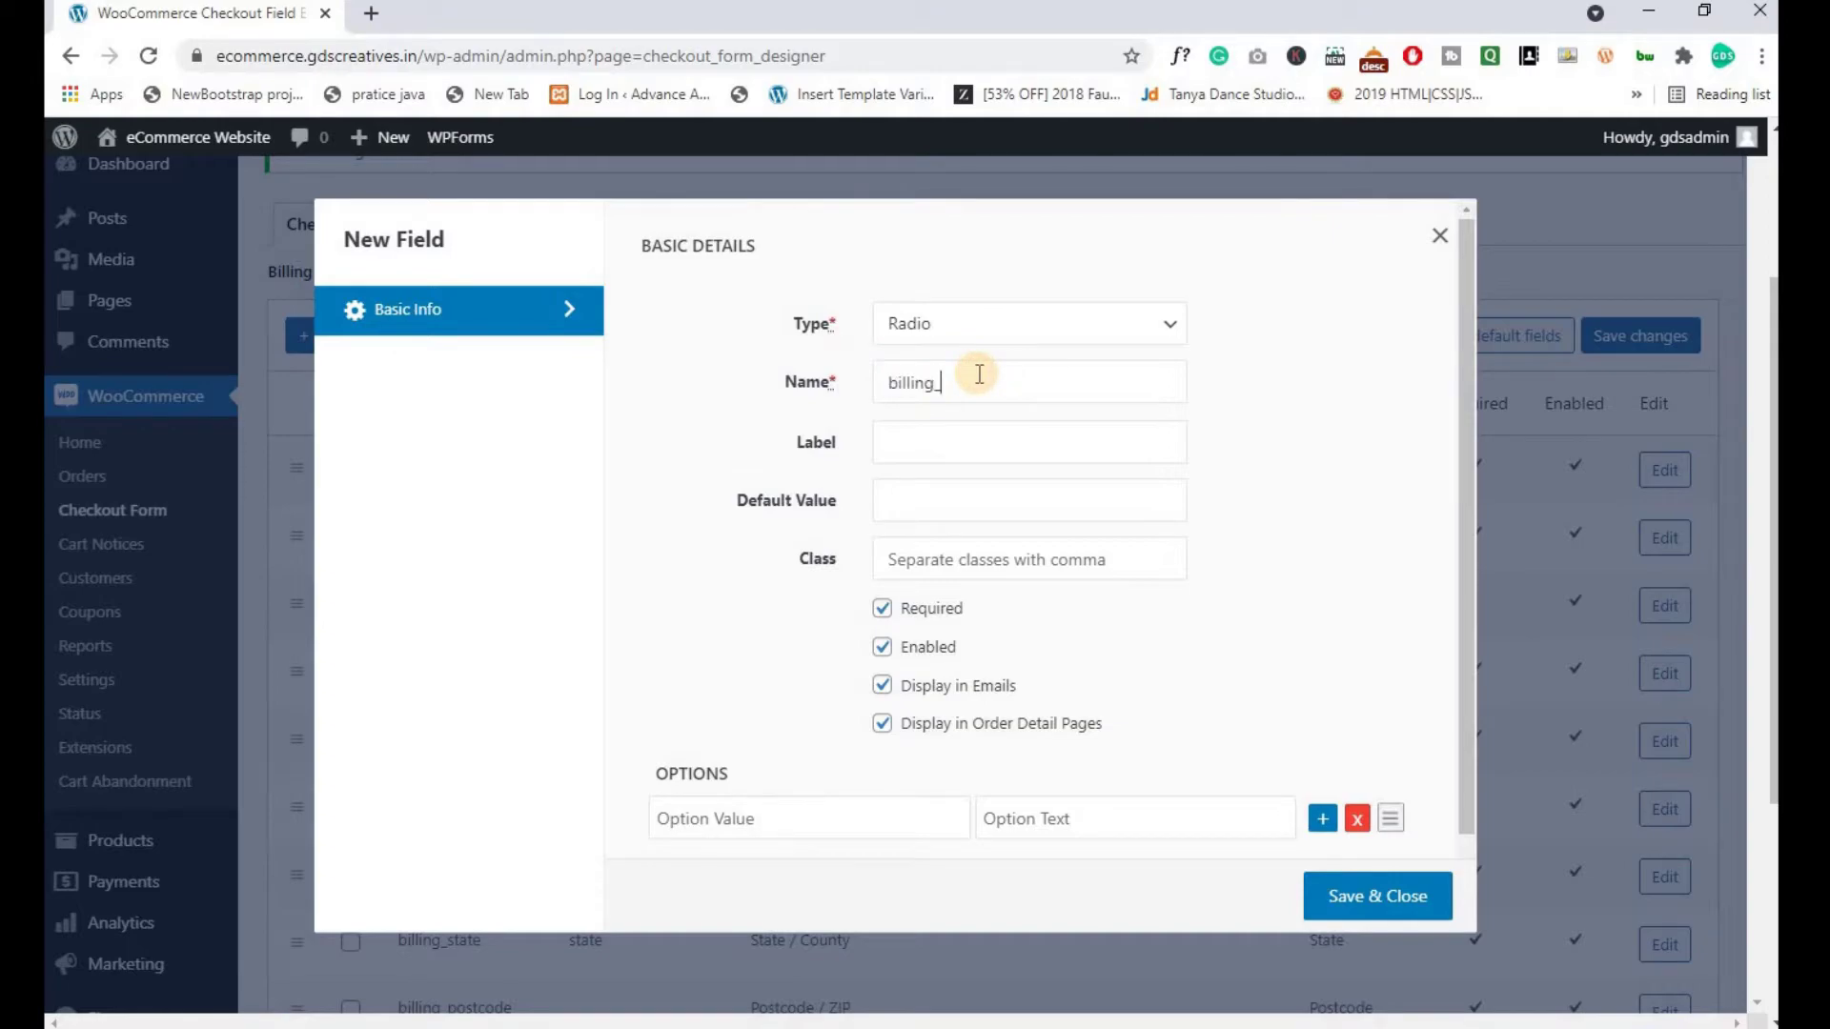
# Label the new radio field "bill", set its class to 1,2 and make it not required
pyautogui.click(949, 454)
pyautogui.write('bill')
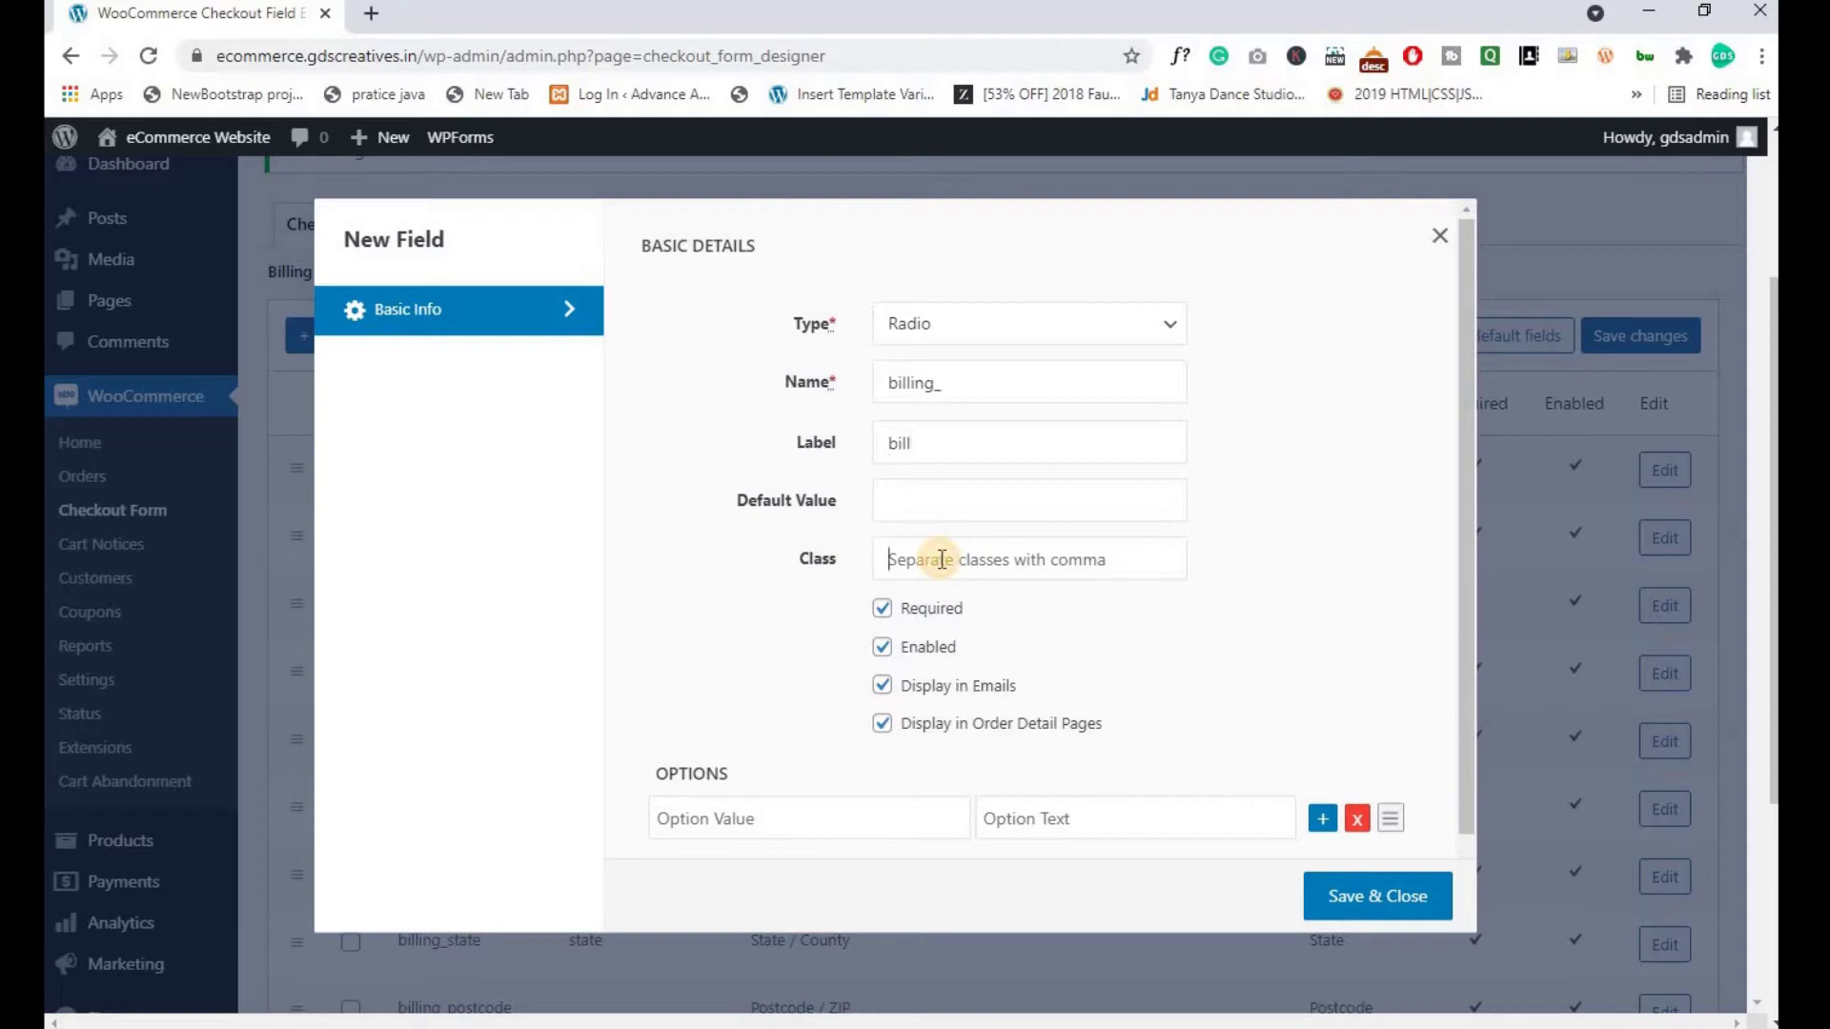
pyautogui.click(1096, 556)
pyautogui.write('1,')
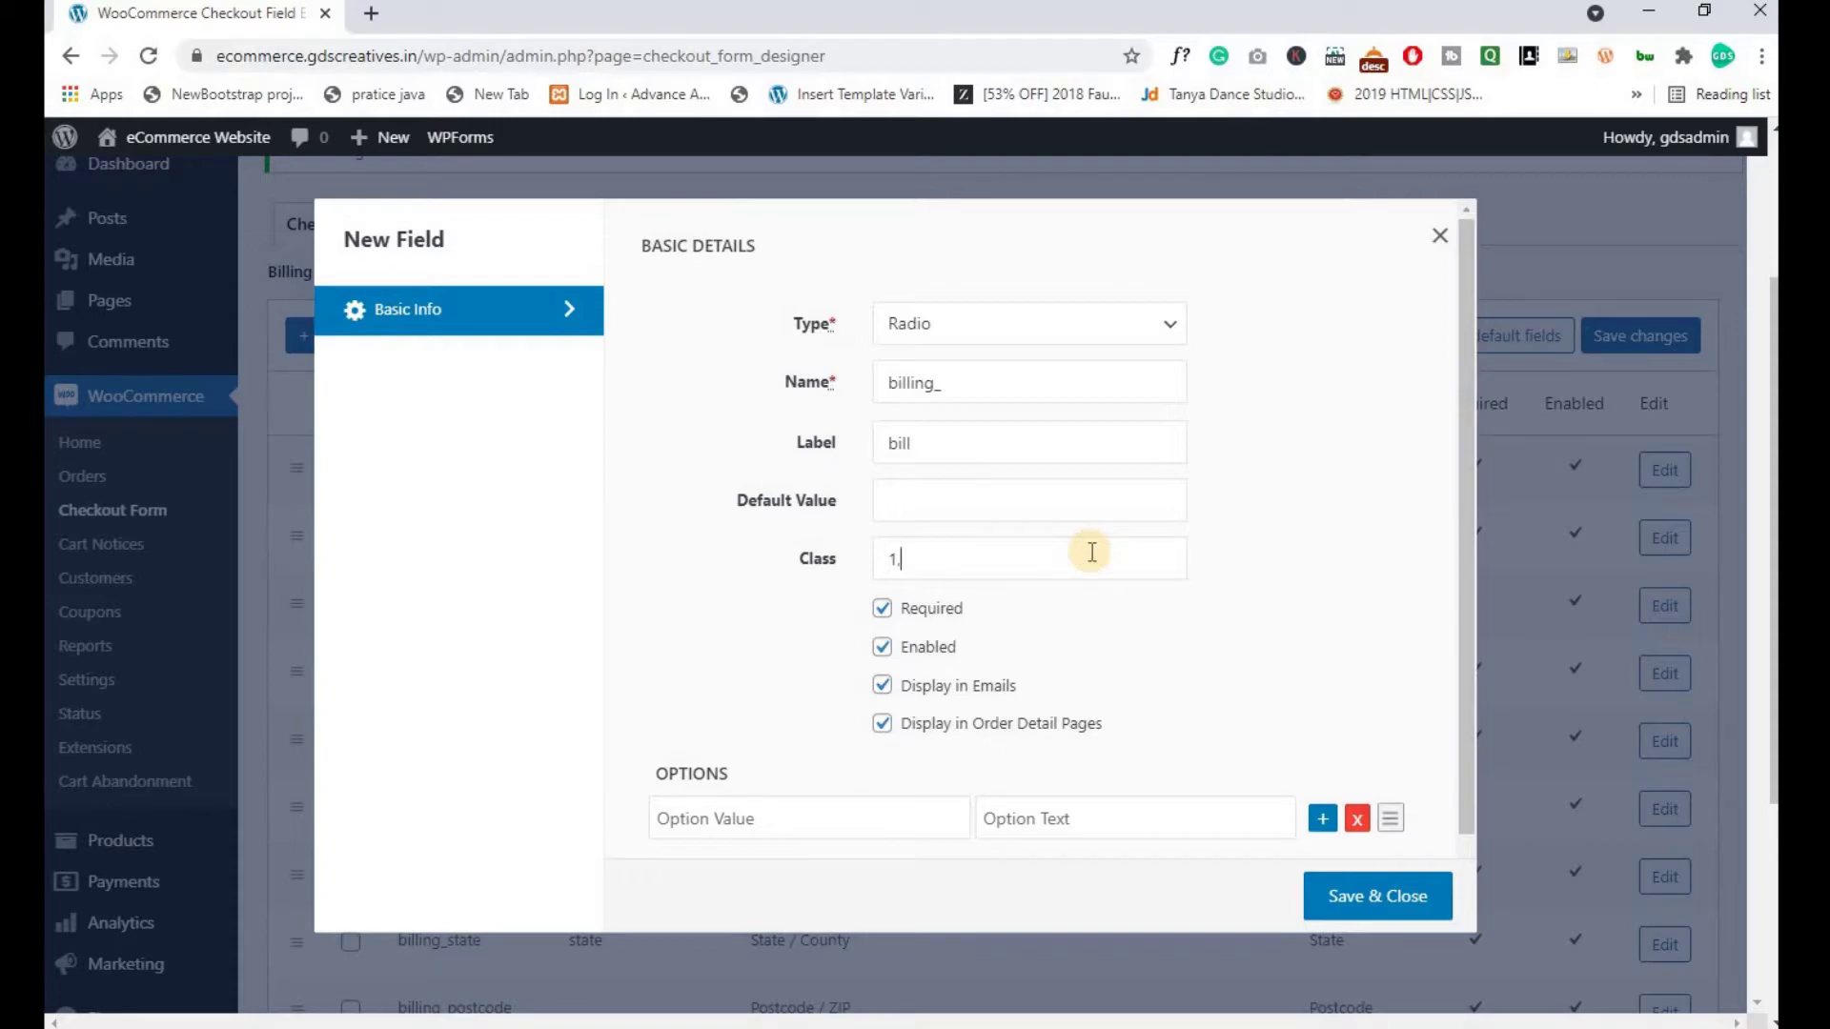
pyautogui.write('2')
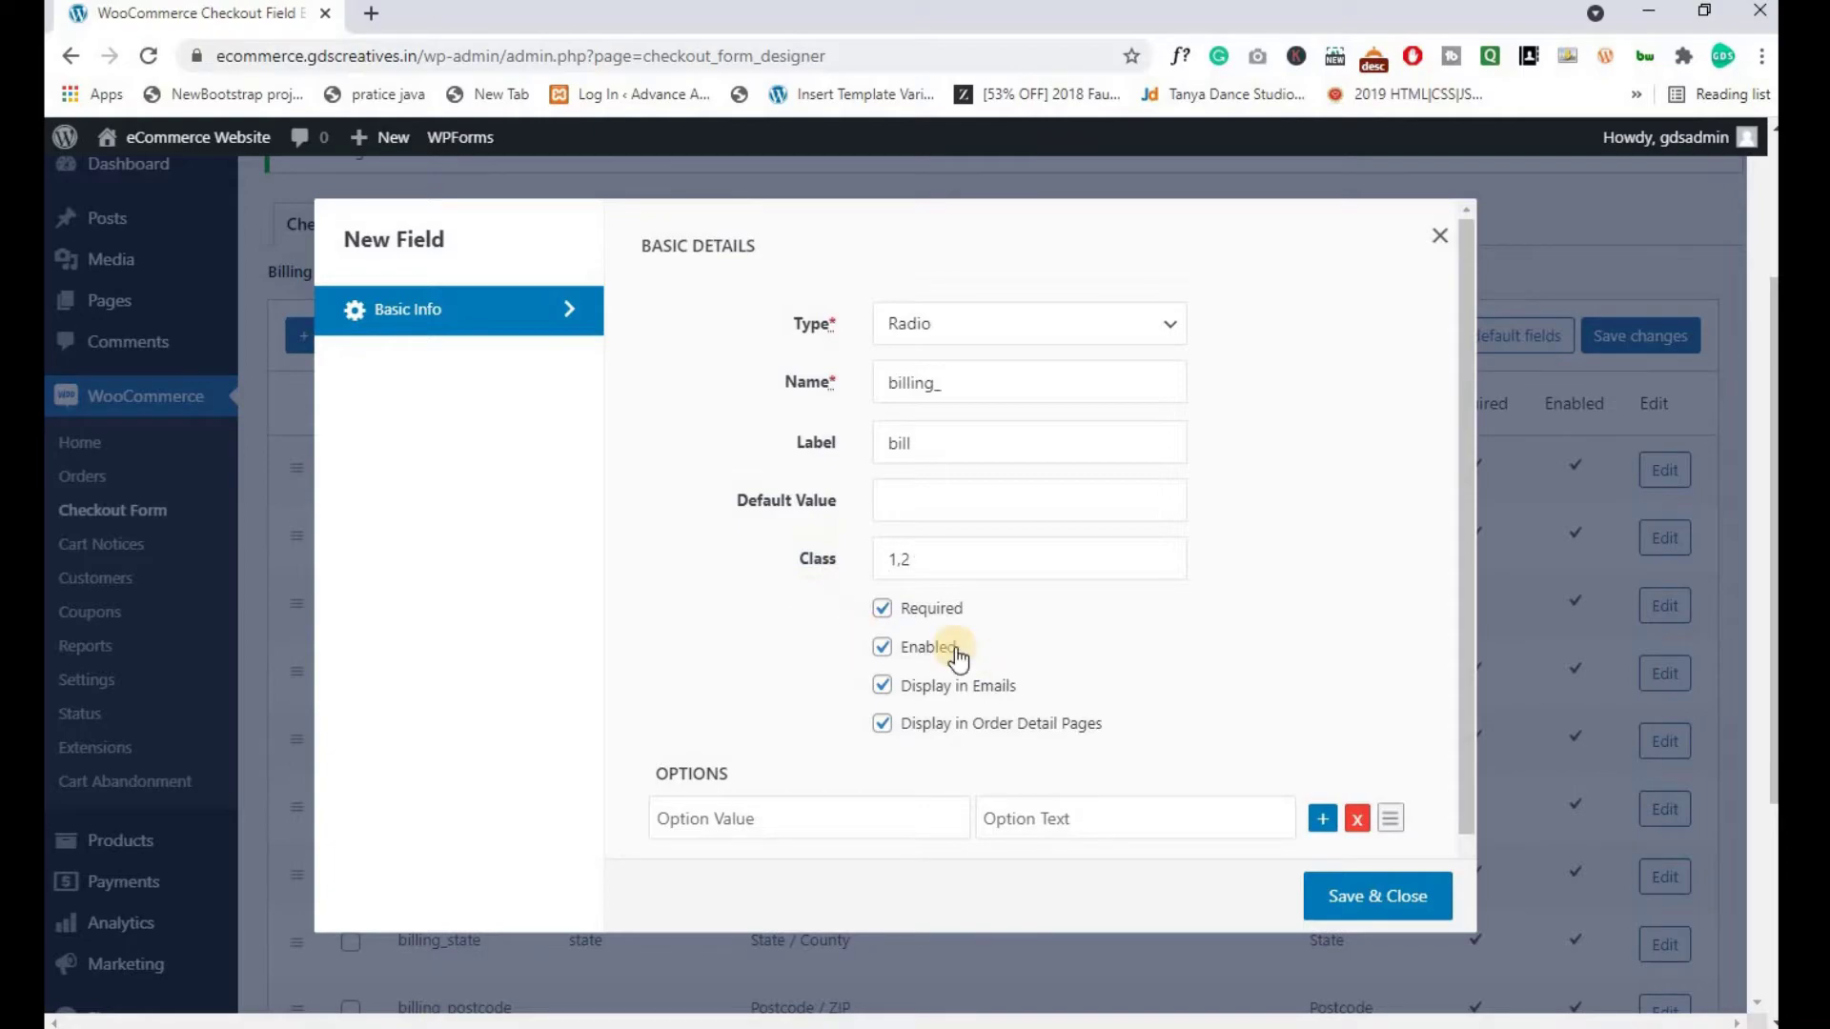
pyautogui.click(882, 612)
# Give the radio field's first option the value 1 and the text One
pyautogui.click(764, 832)
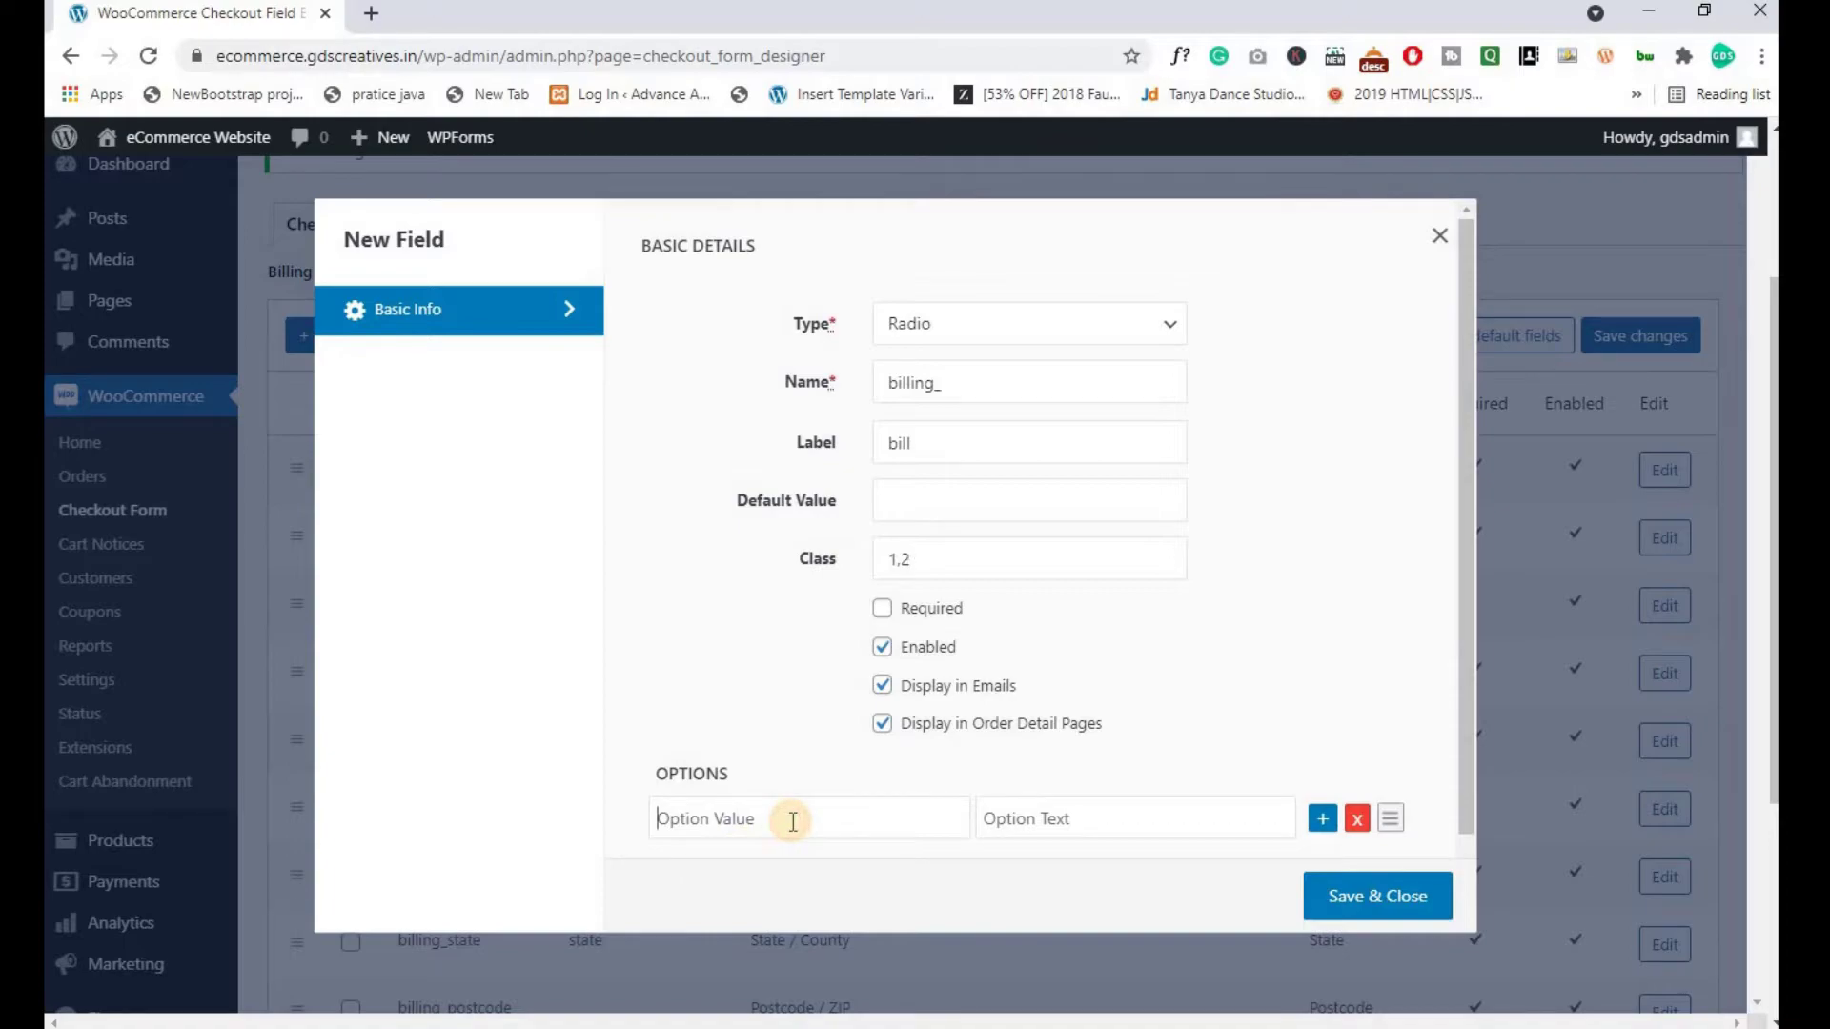
pyautogui.write('1')
pyautogui.click(1032, 819)
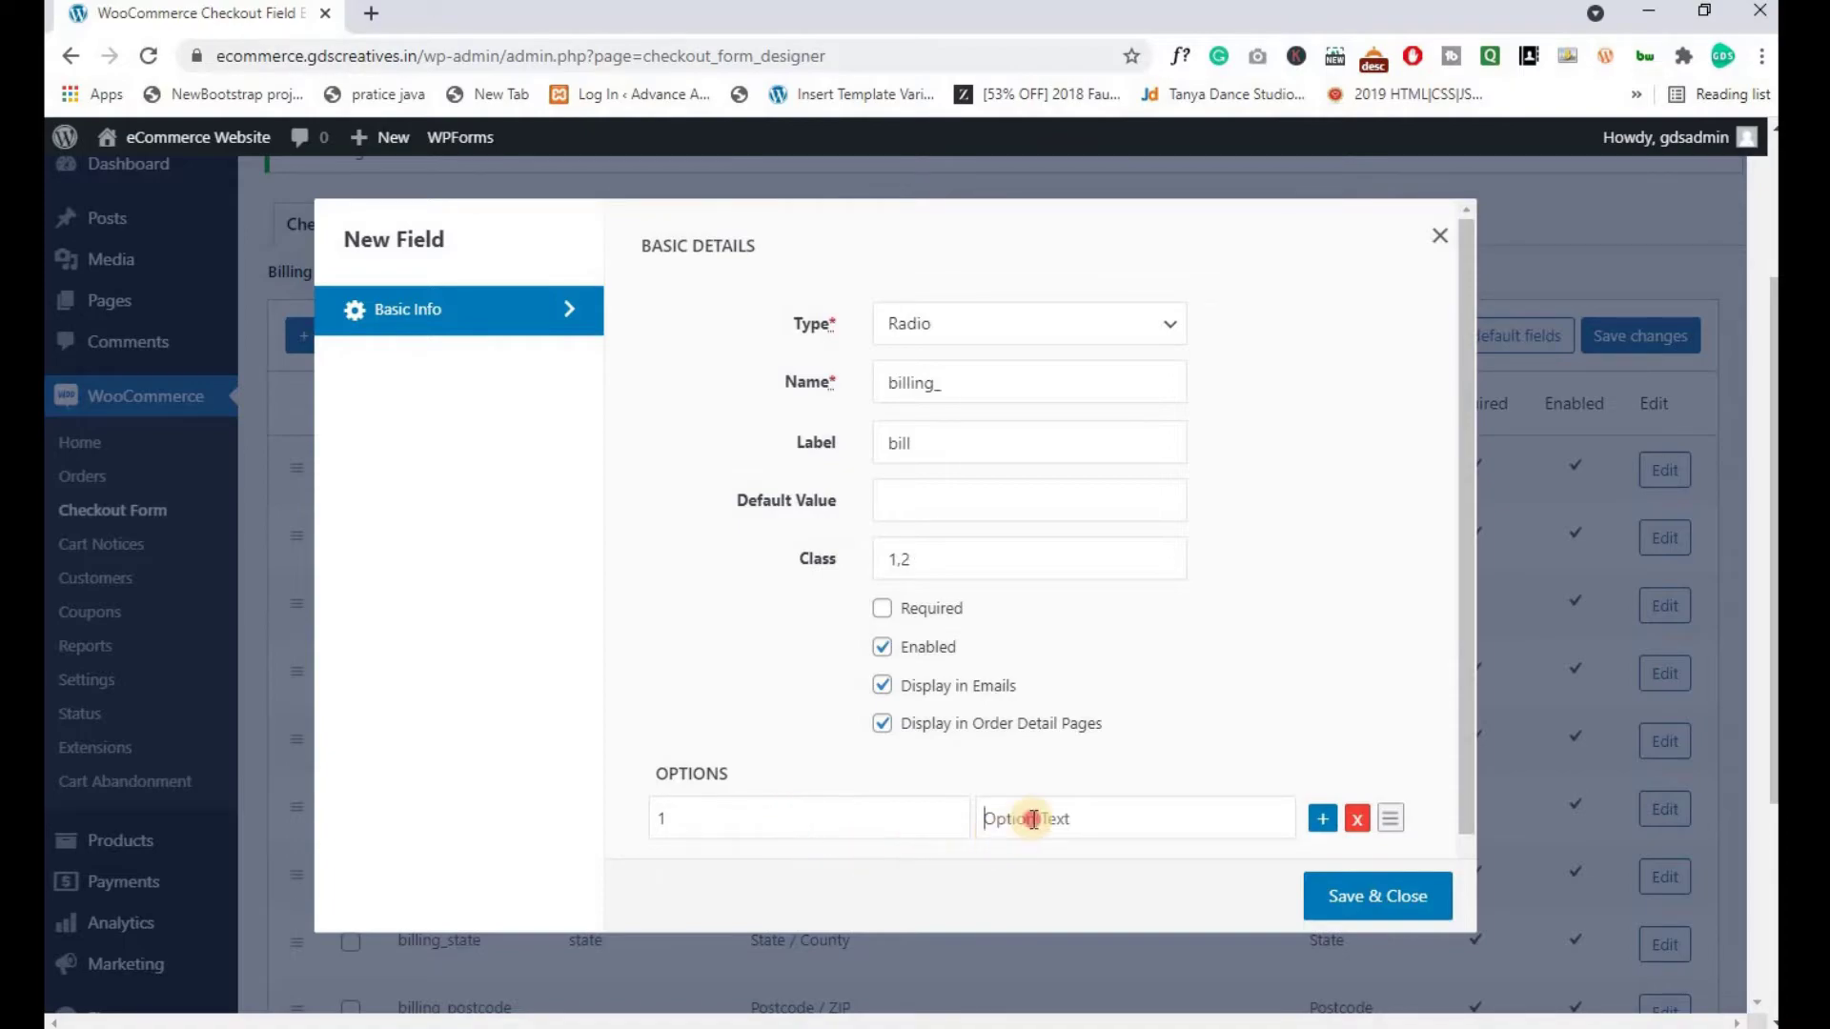
pyautogui.write('Onn')
pyautogui.press('BackSpace')
pyautogui.write('e')
# Add a second radio option with value 2 and text Two, then save and close the new field
pyautogui.click(1323, 819)
pyautogui.scroll(-2, 1015, 648)
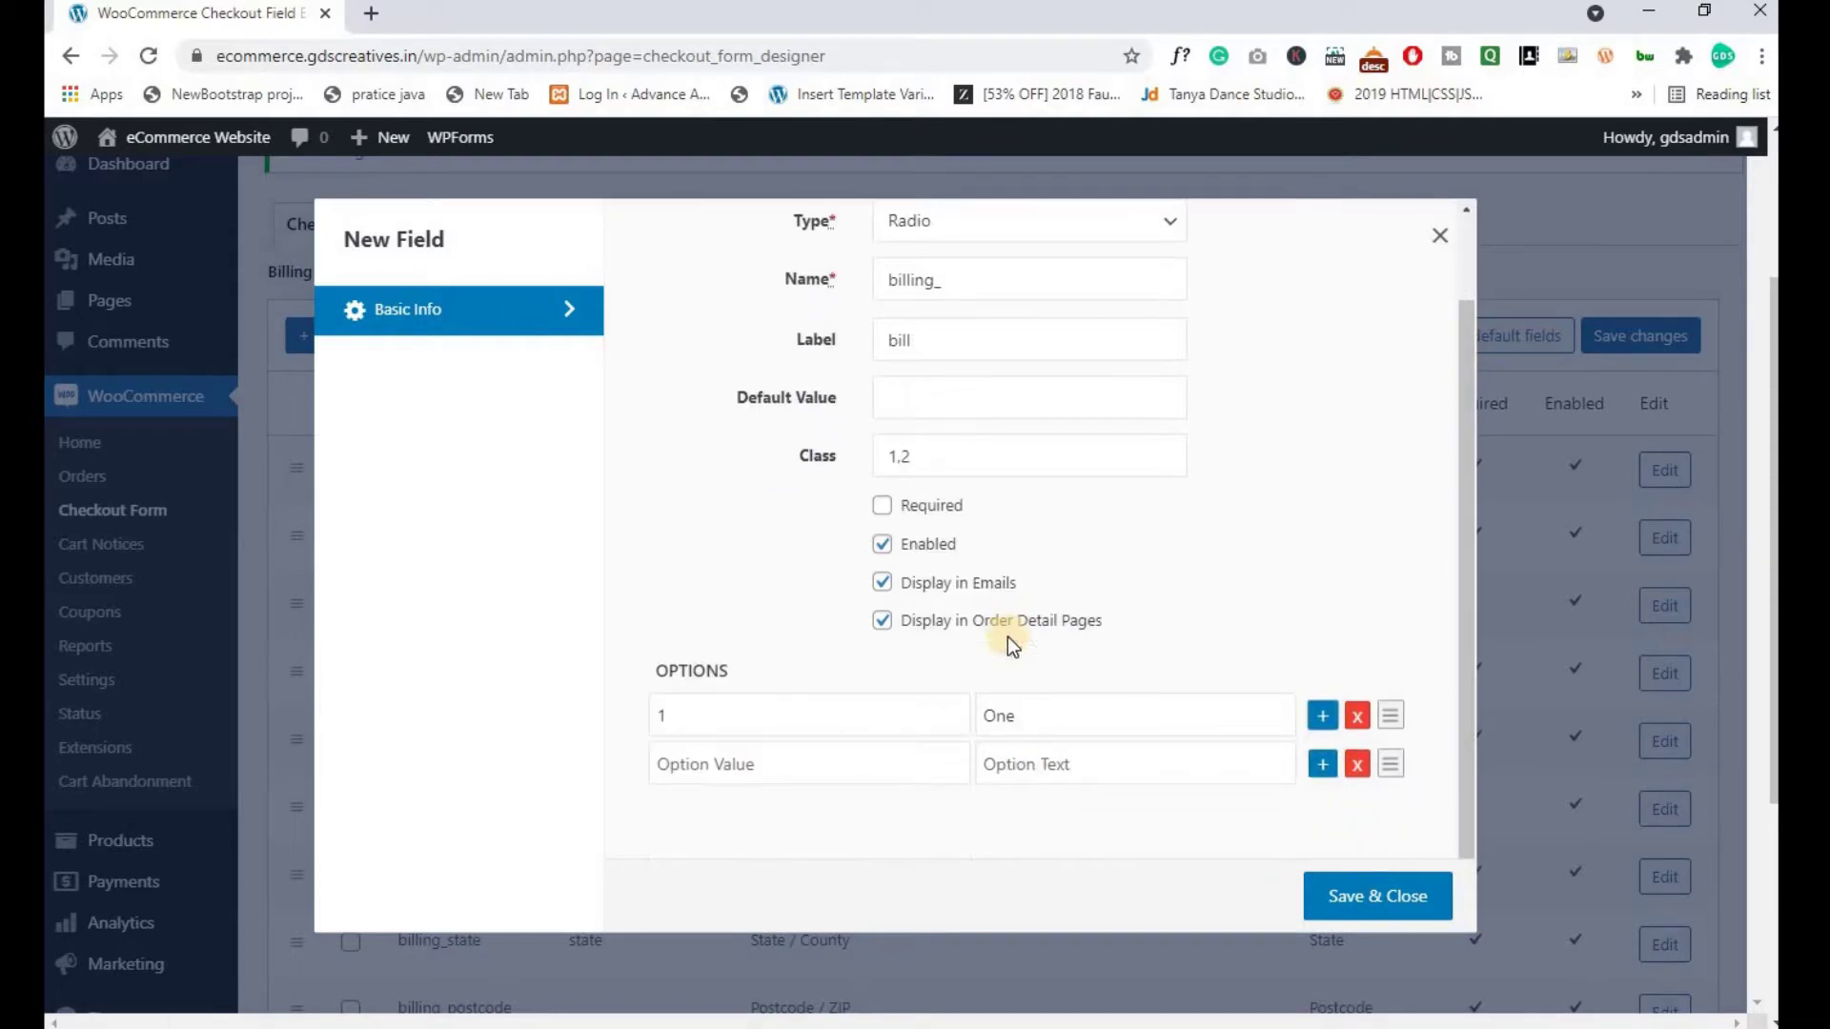
pyautogui.click(682, 759)
pyautogui.write('2')
pyautogui.scroll(-1, 780, 763)
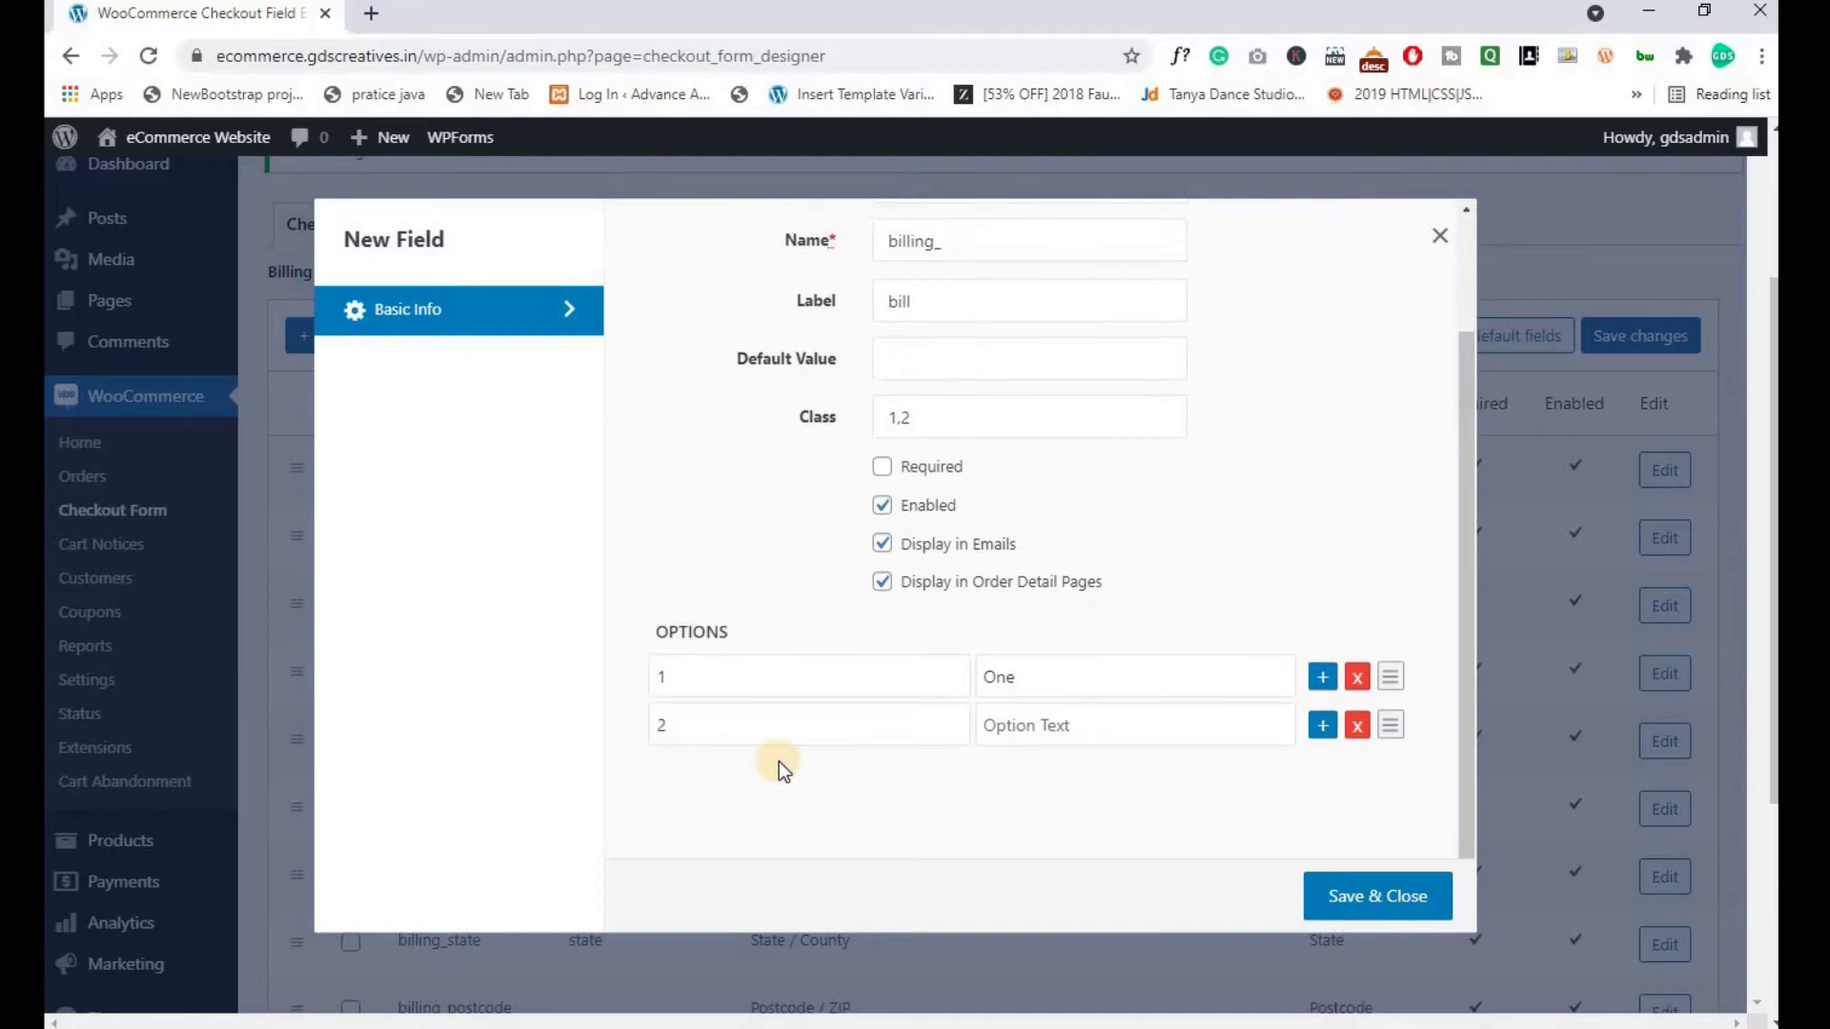
pyautogui.click(1012, 732)
pyautogui.write('Two')
pyautogui.click(1360, 901)
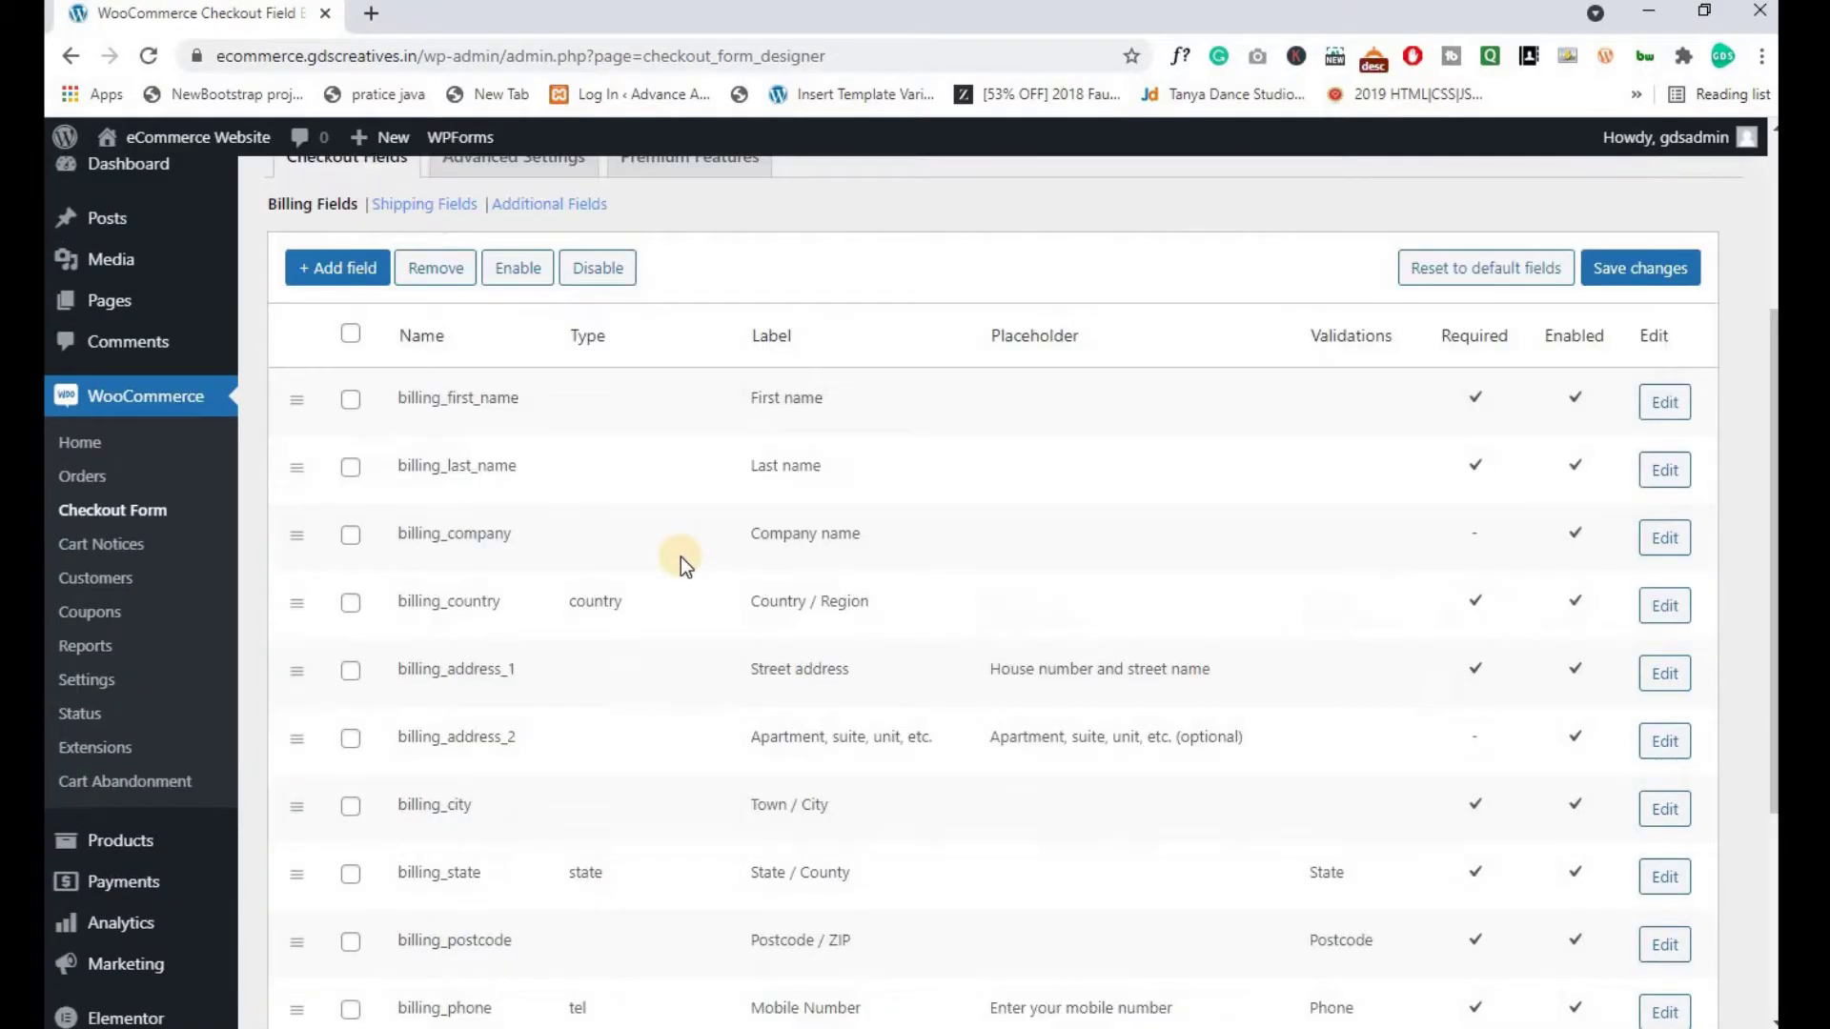
# Check the bill field in the billing list, try both its options on the reloaded store checkout page, and return to the field editor
pyautogui.scroll(-2, 680, 556)
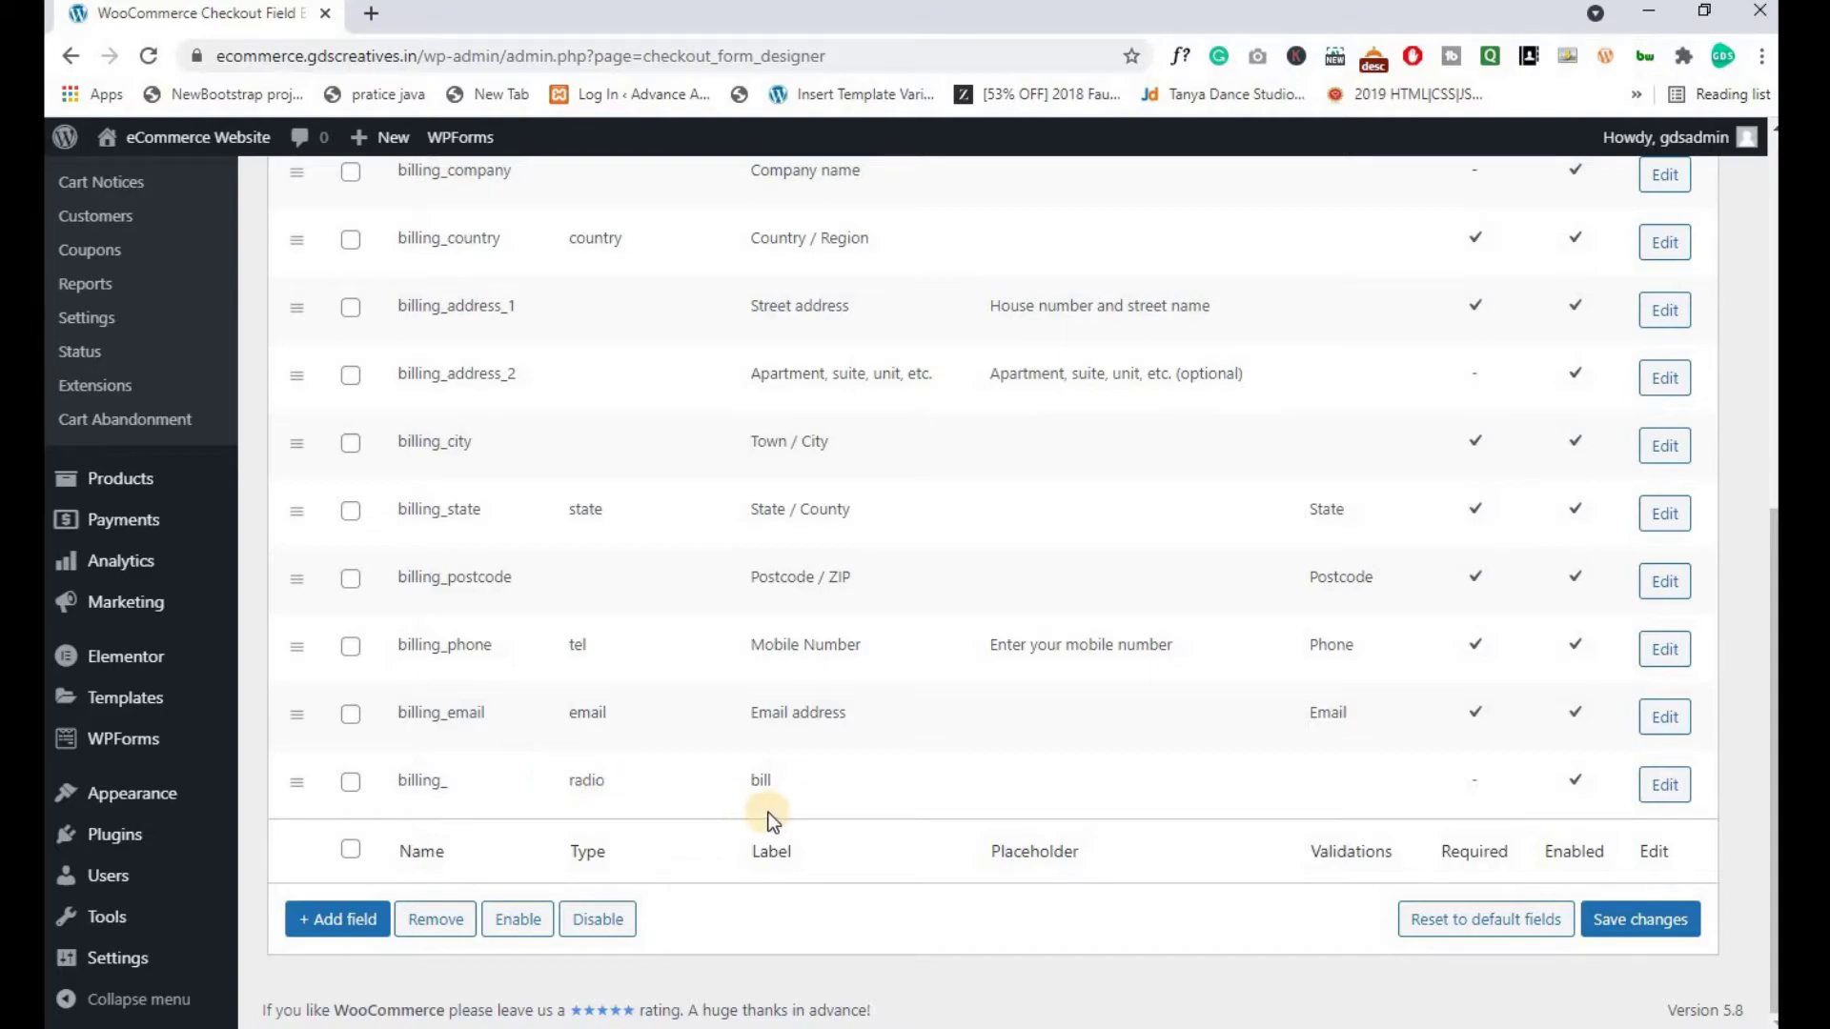
pyautogui.scroll(5, 791, 808)
pyautogui.scroll(-4, 788, 808)
pyautogui.scroll(-1, 787, 809)
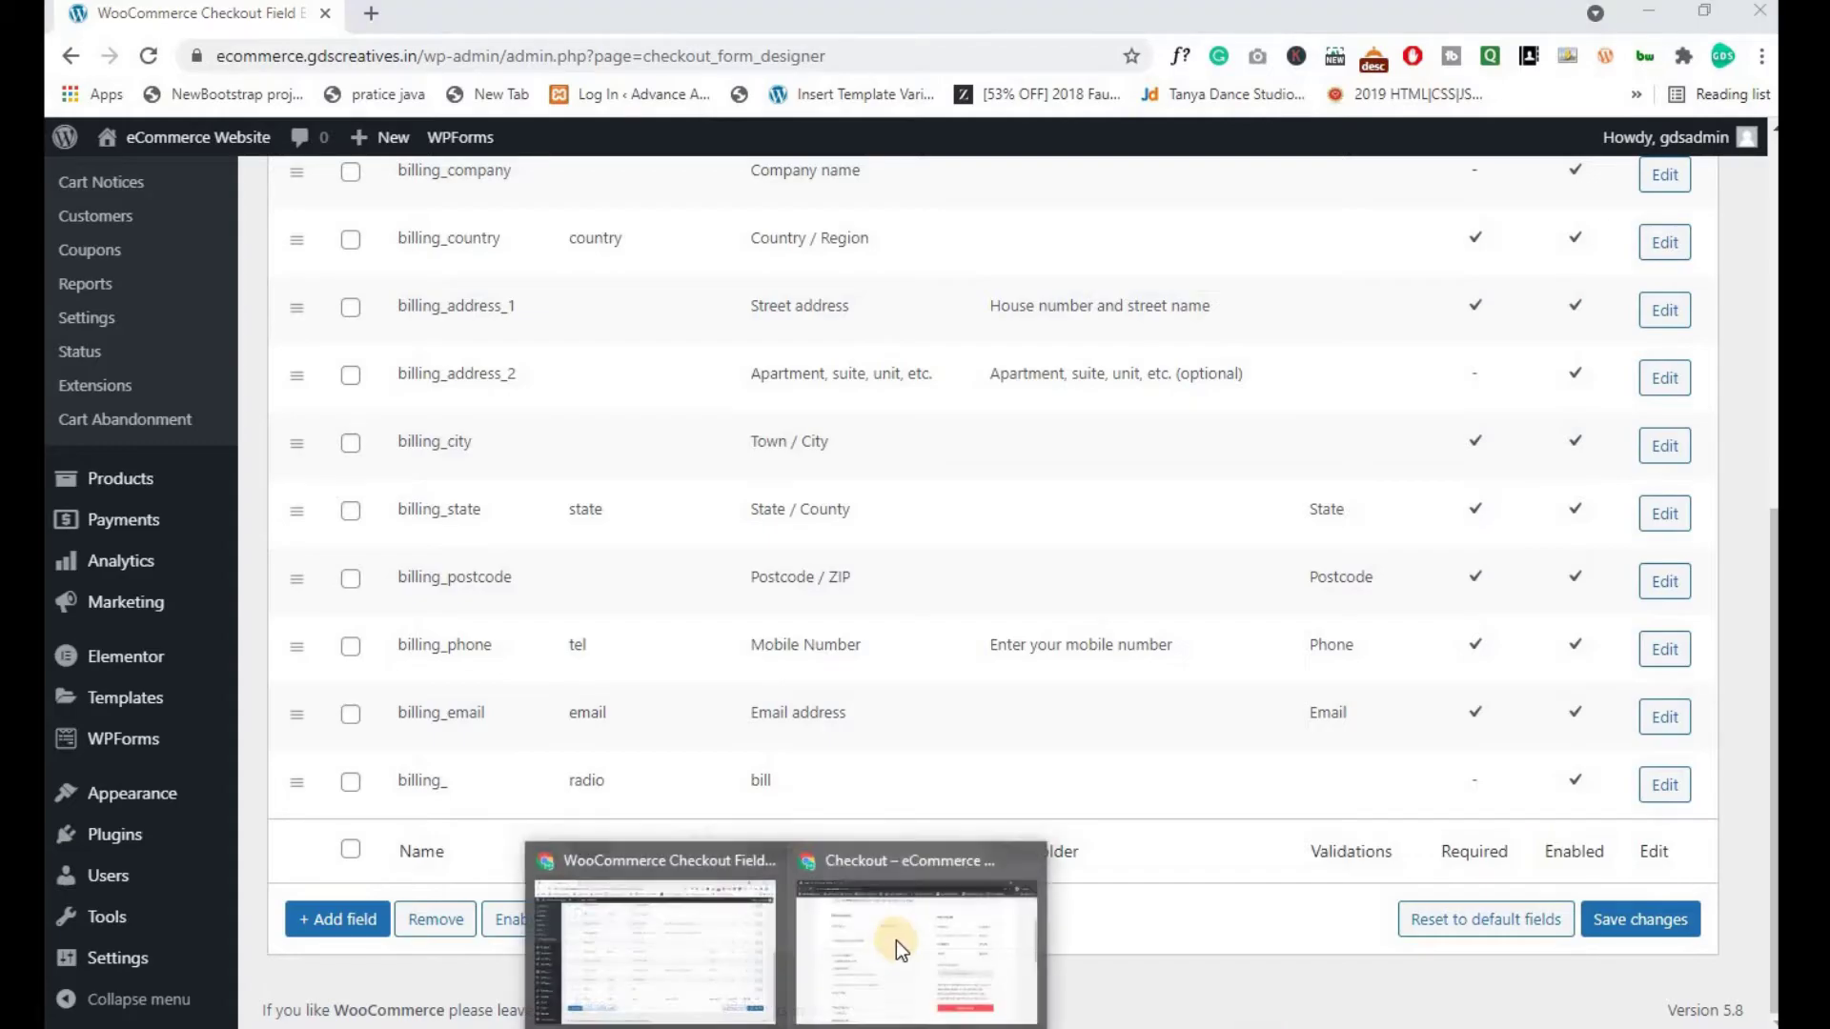
pyautogui.click(891, 944)
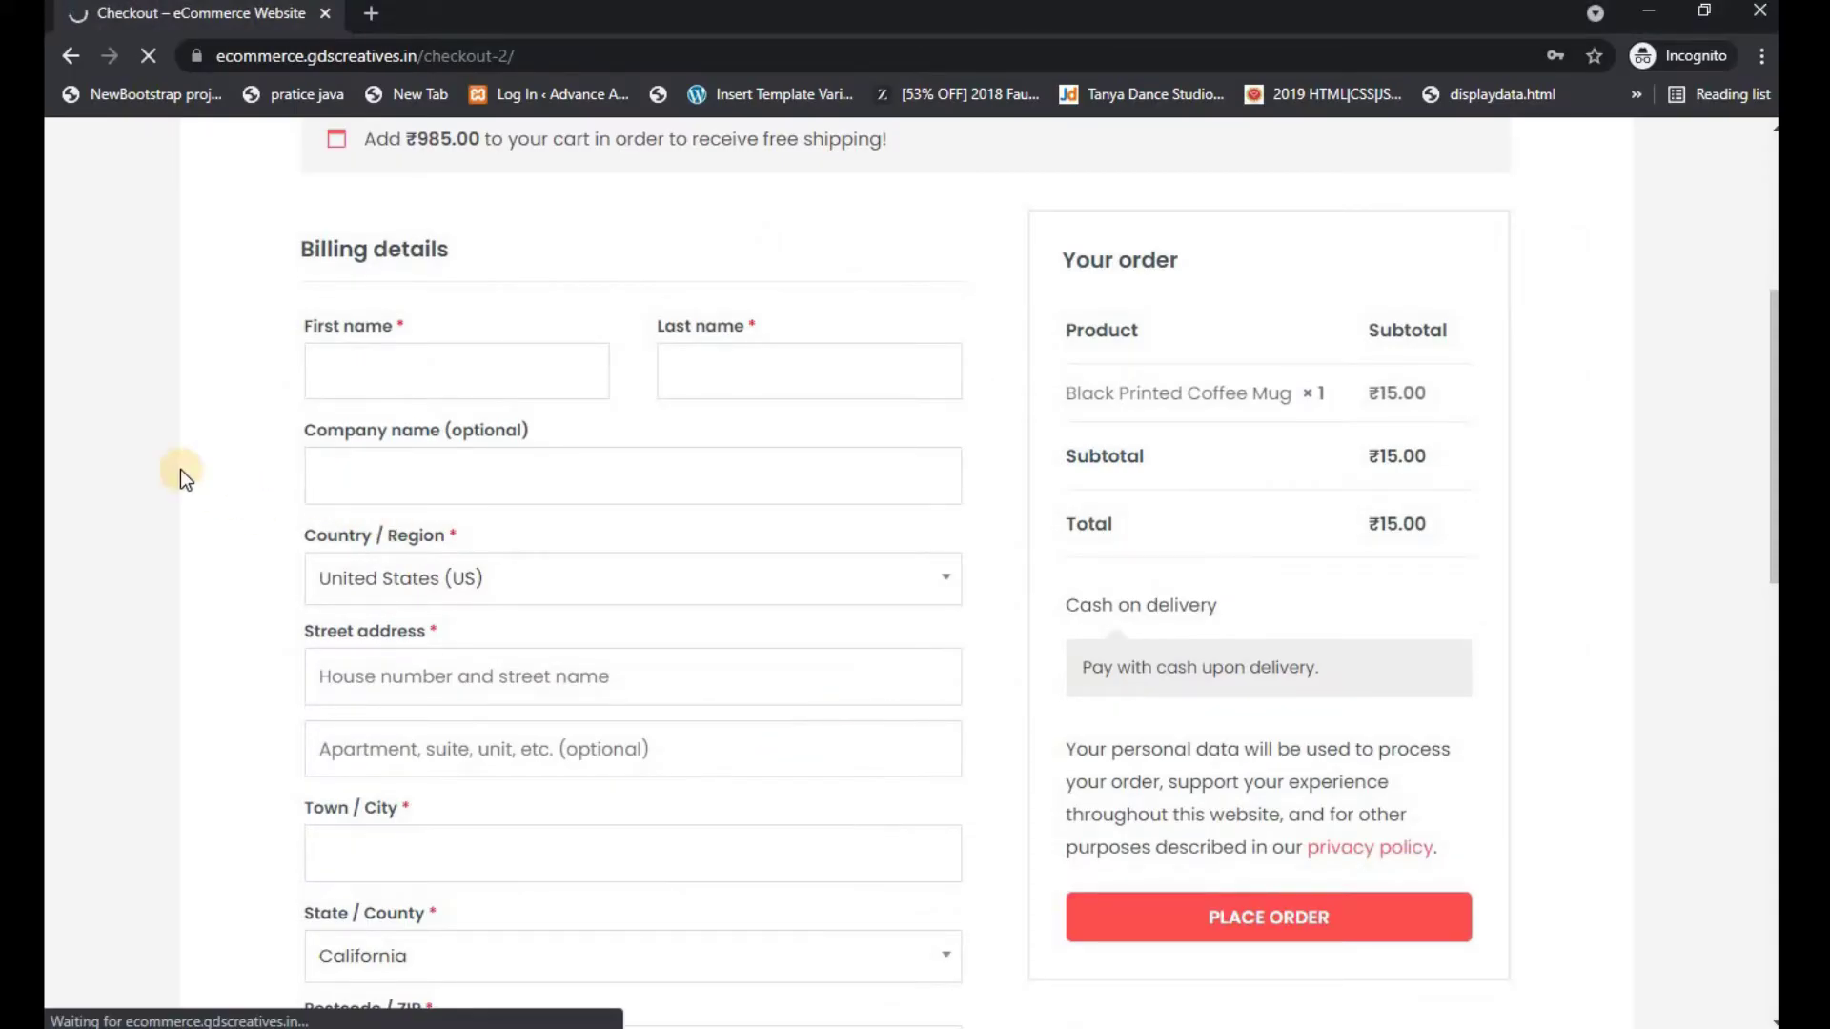
pyautogui.scroll(-8, 180, 468)
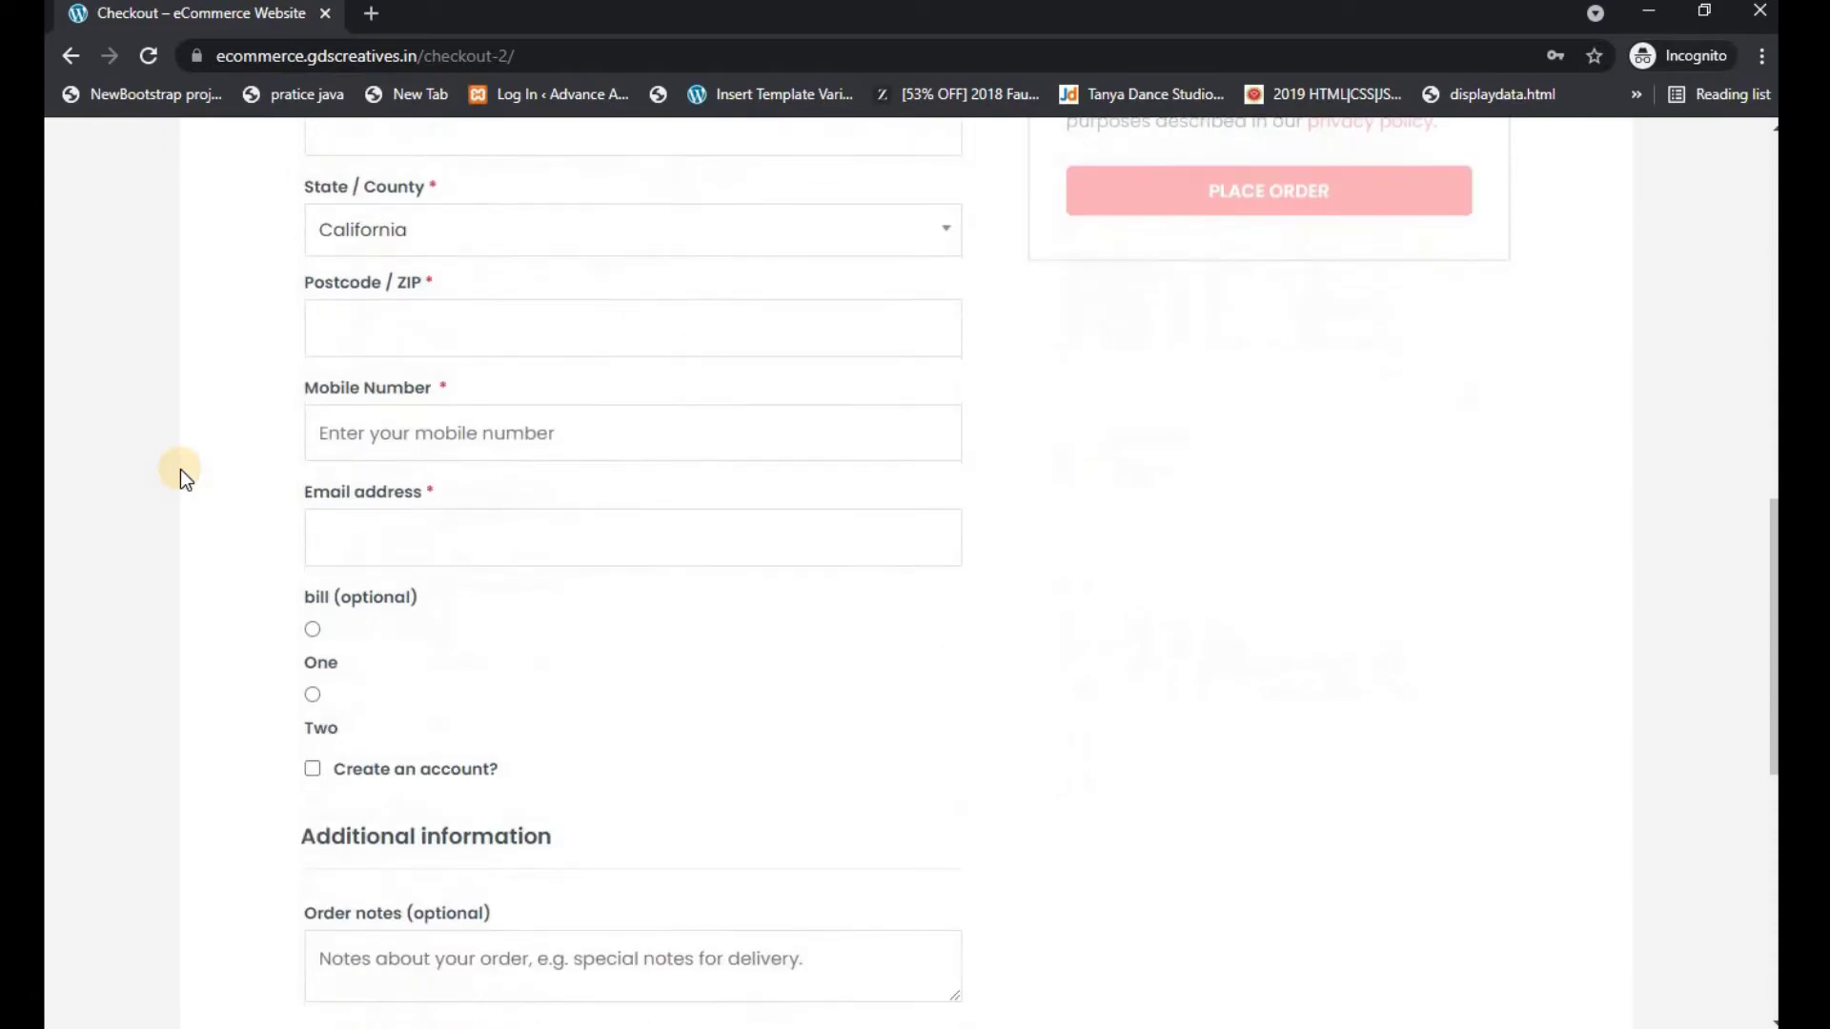
pyautogui.scroll(-3, 183, 477)
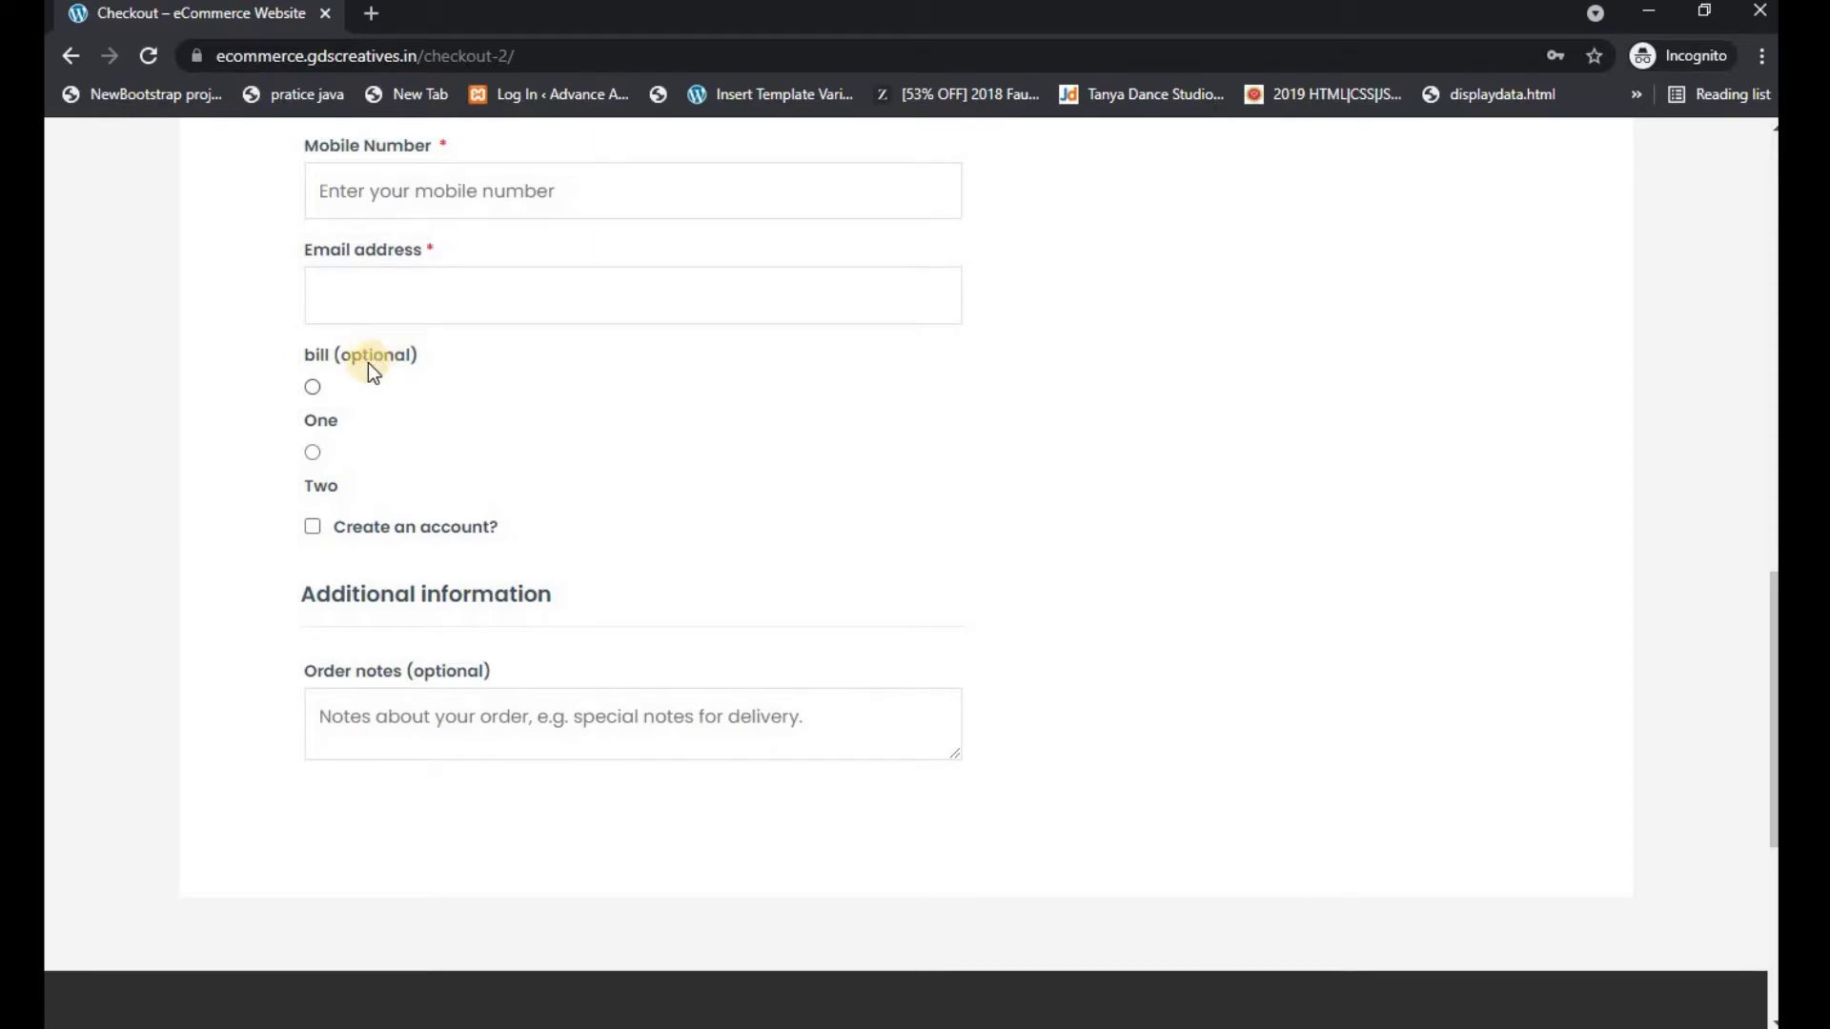
pyautogui.click(312, 386)
pyautogui.click(313, 453)
pyautogui.hotkey('alt', 'Tab')
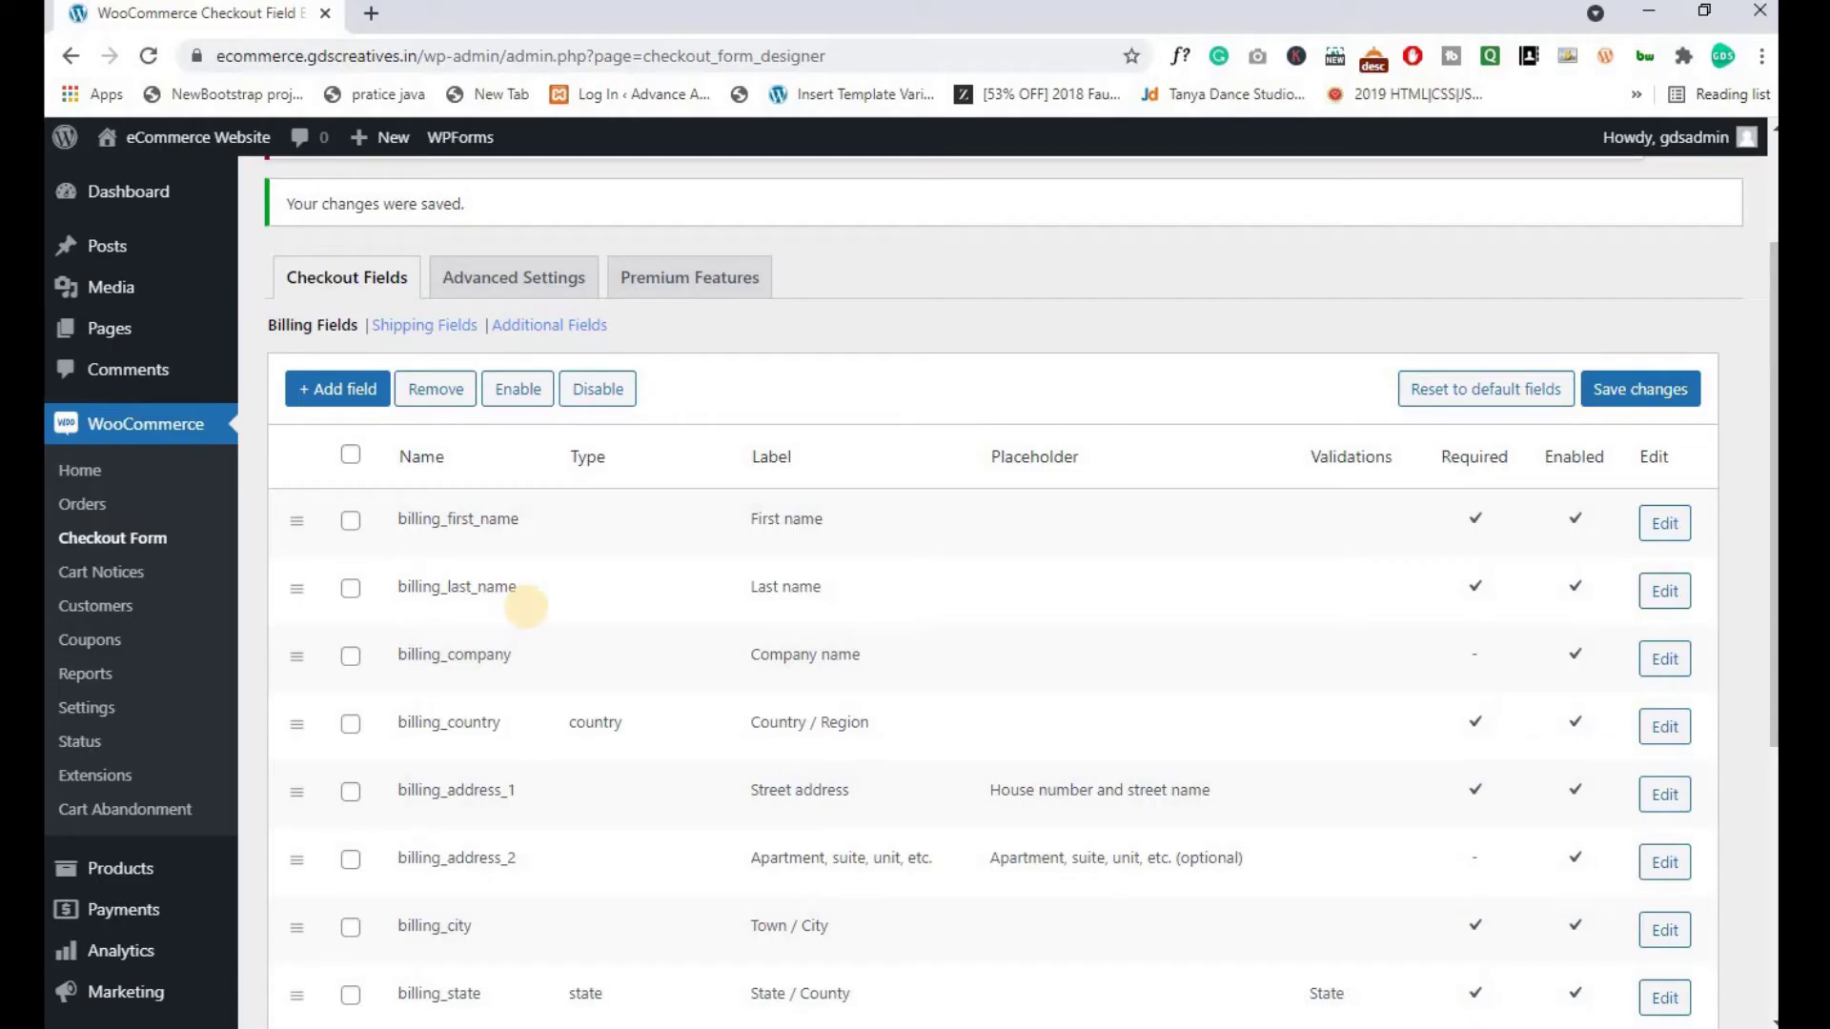
# Examine the types available for a new billing field, previewing the Password and Textarea settings, and close the form without saving
pyautogui.scroll(-1, 528, 606)
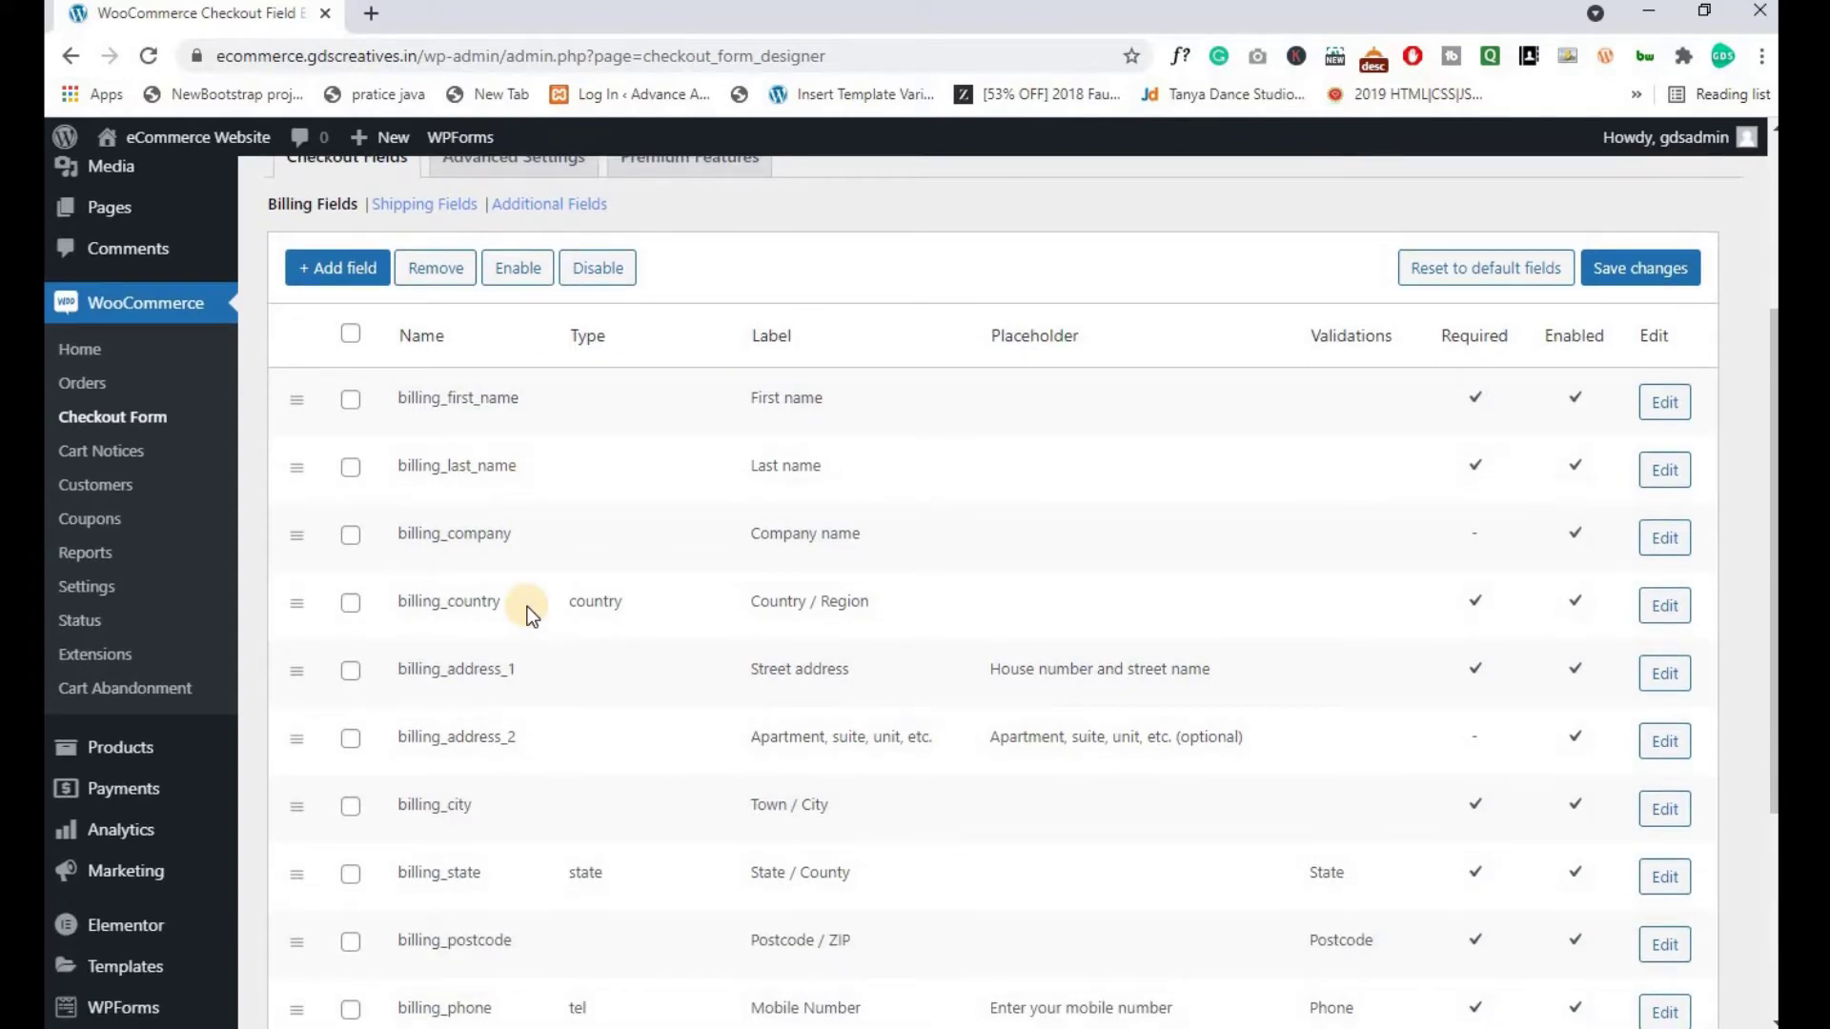
pyautogui.click(340, 282)
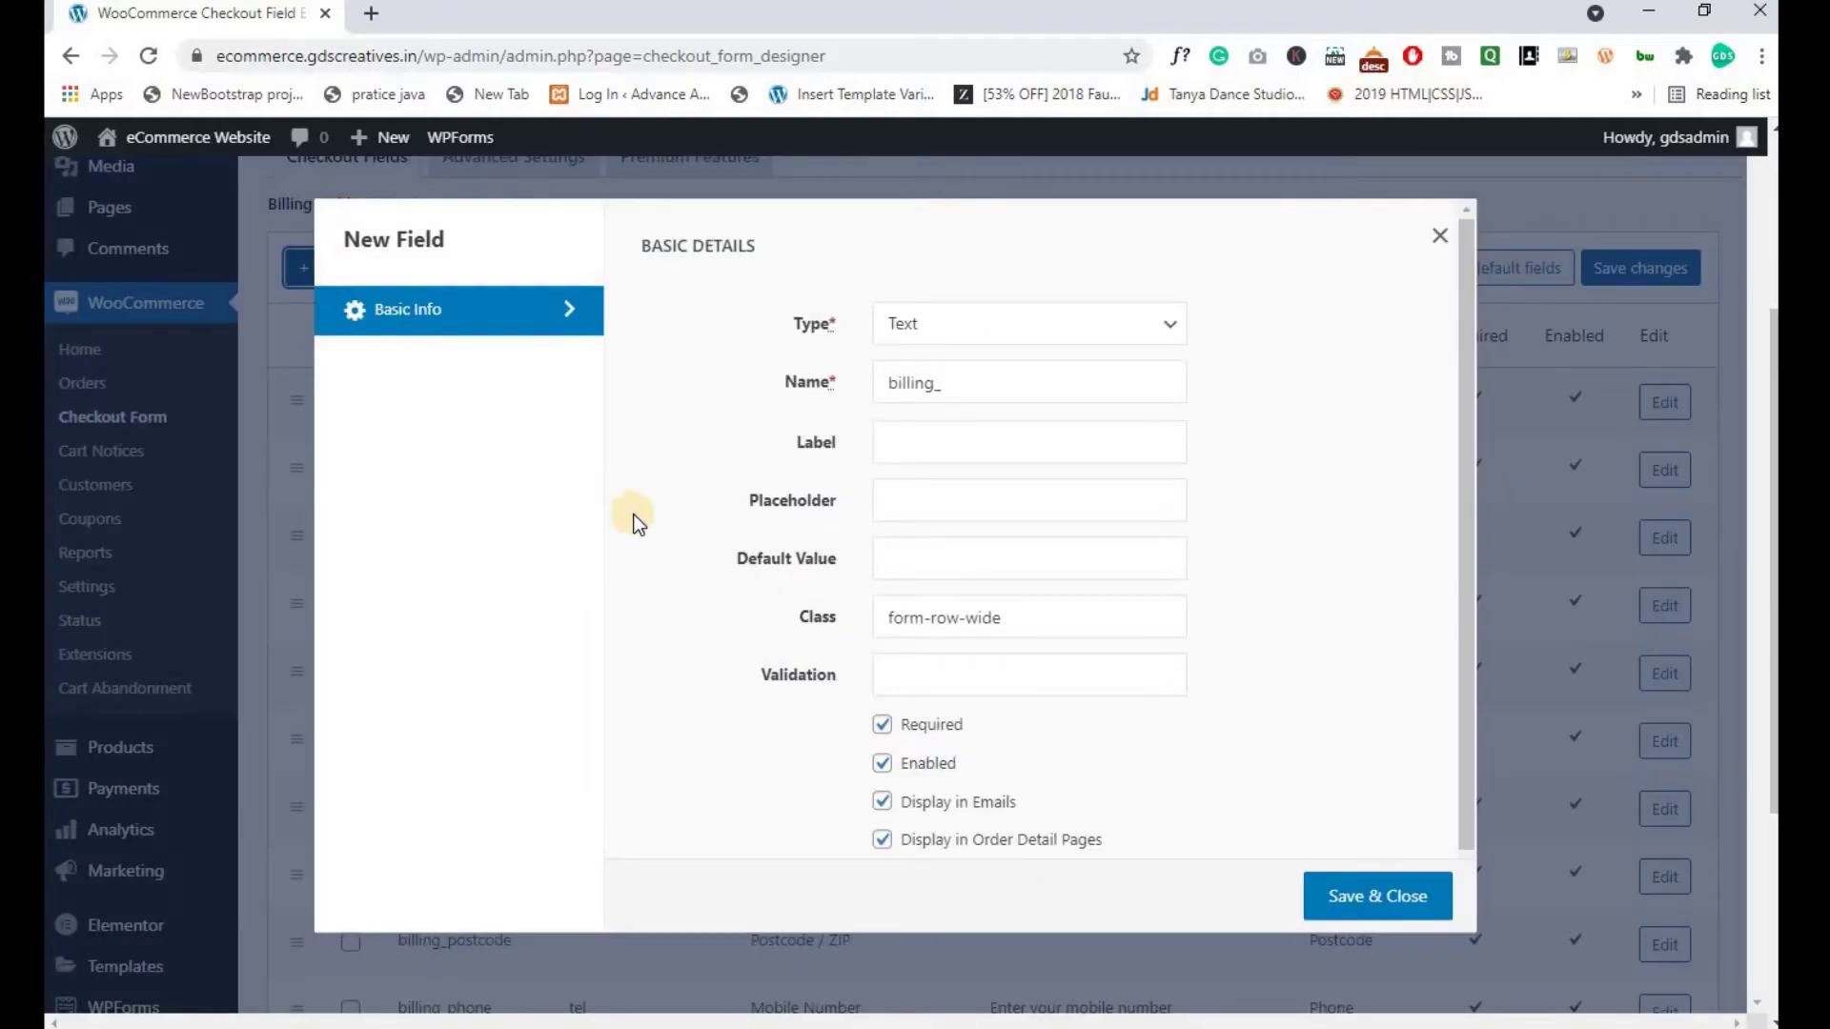
pyautogui.click(1003, 323)
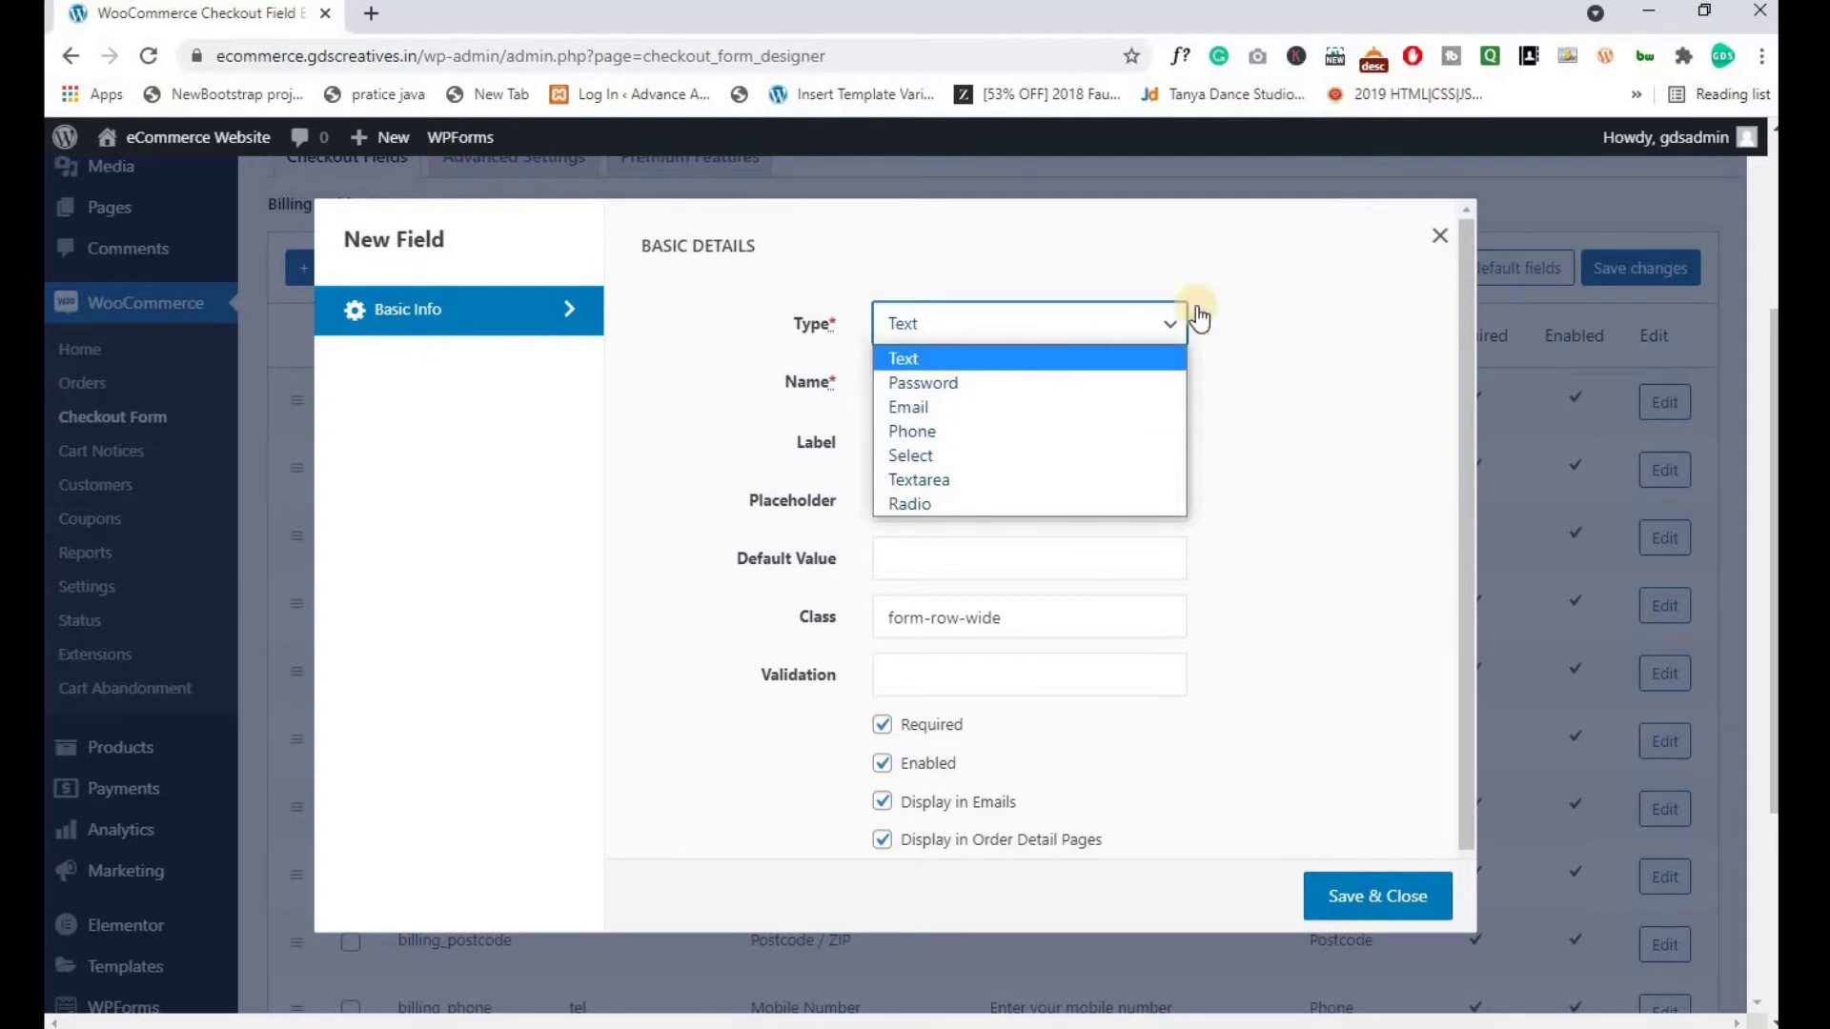
pyautogui.click(1254, 282)
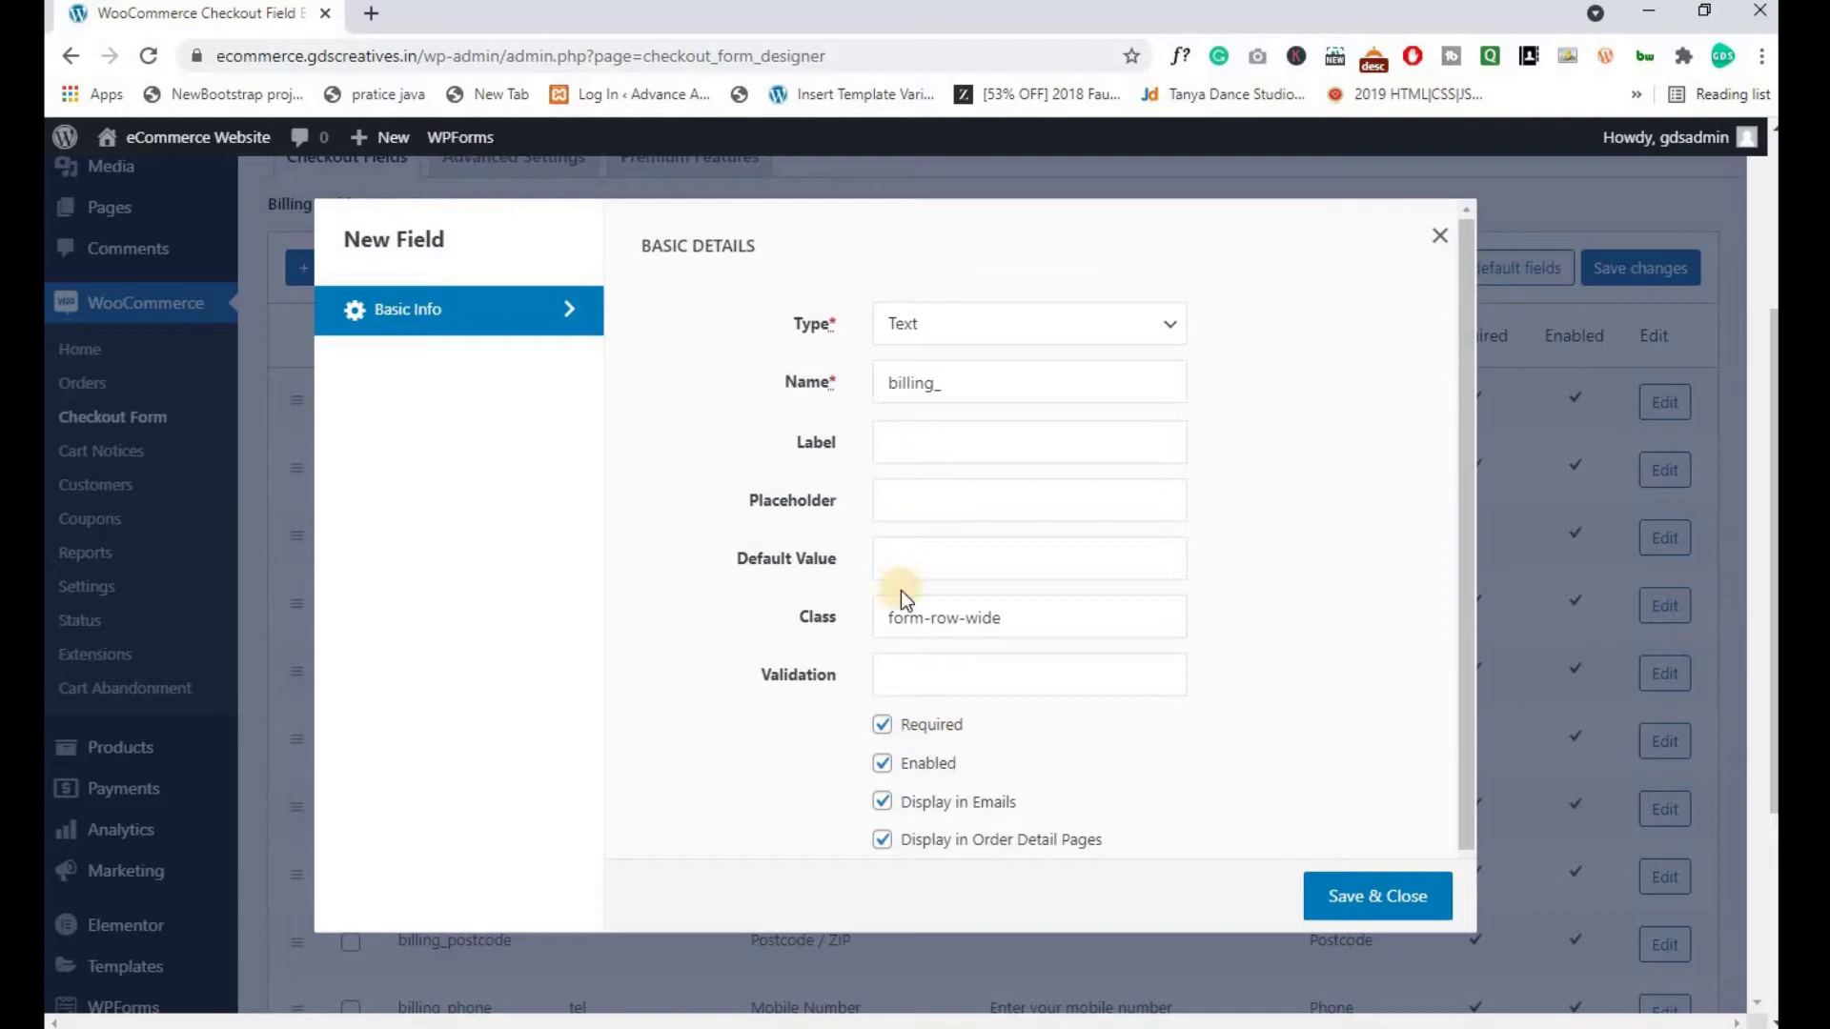
pyautogui.click(954, 345)
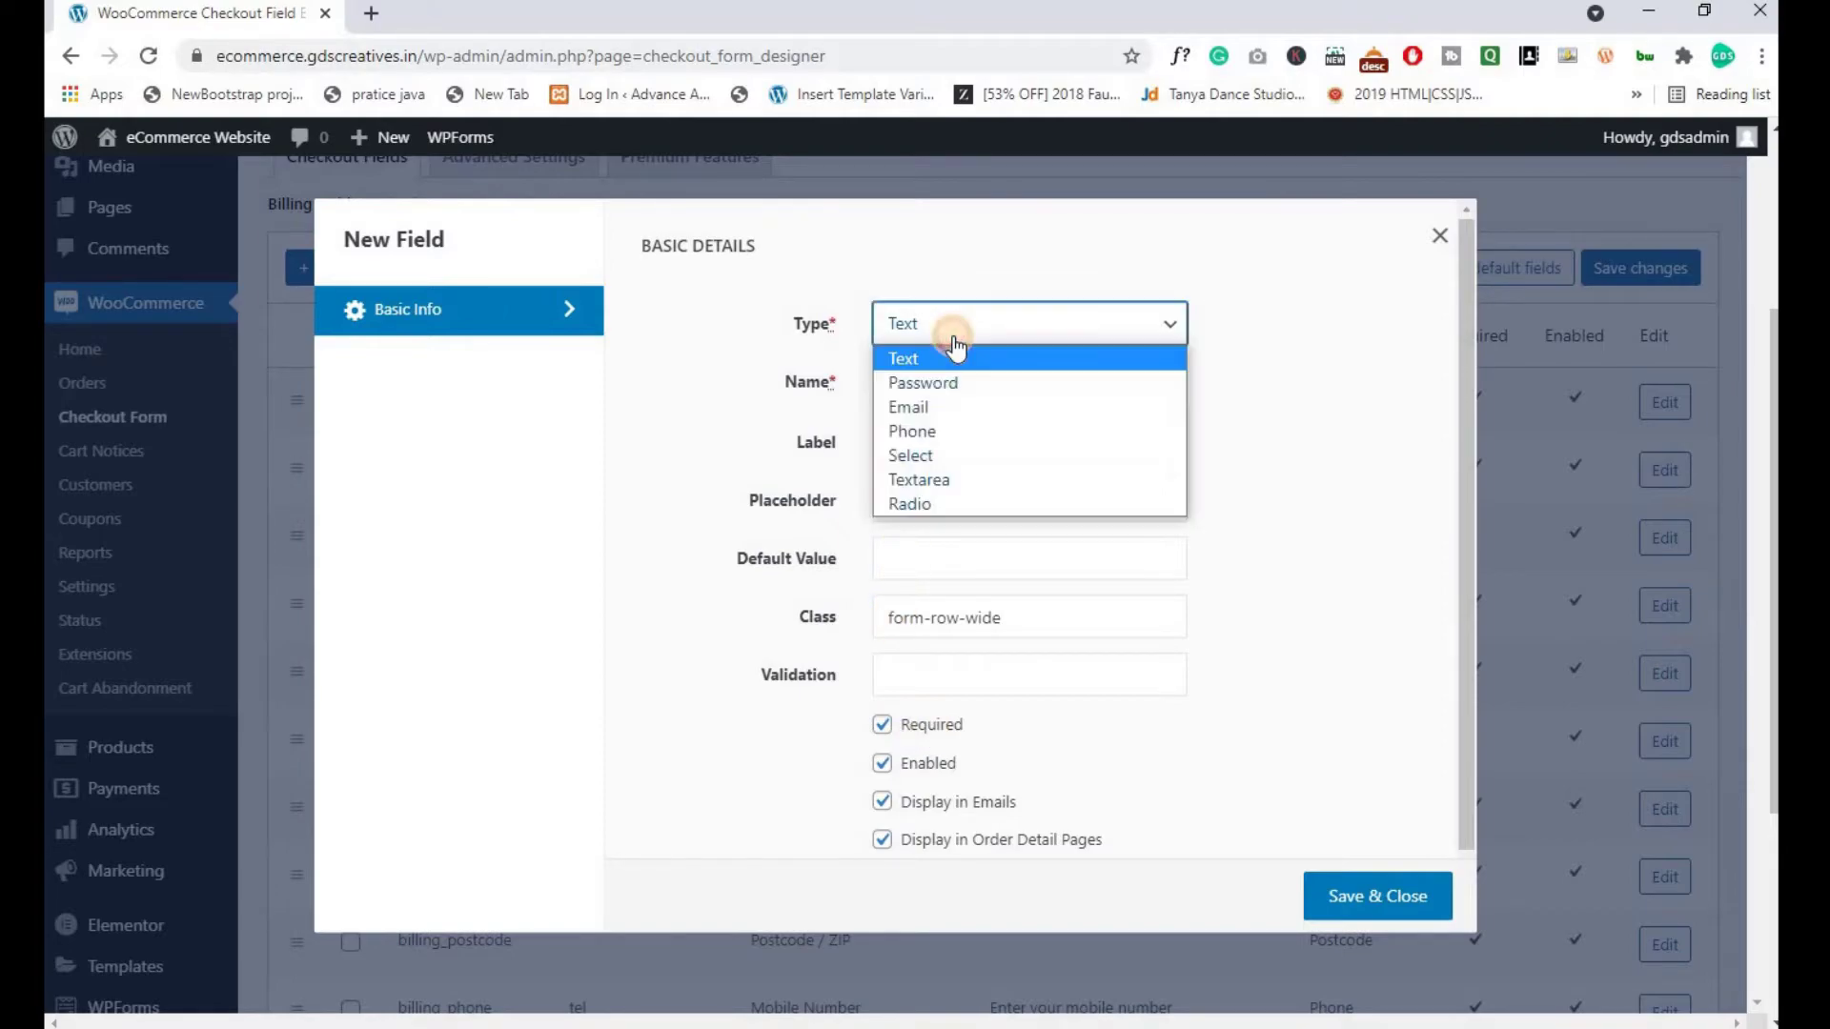
pyautogui.click(930, 385)
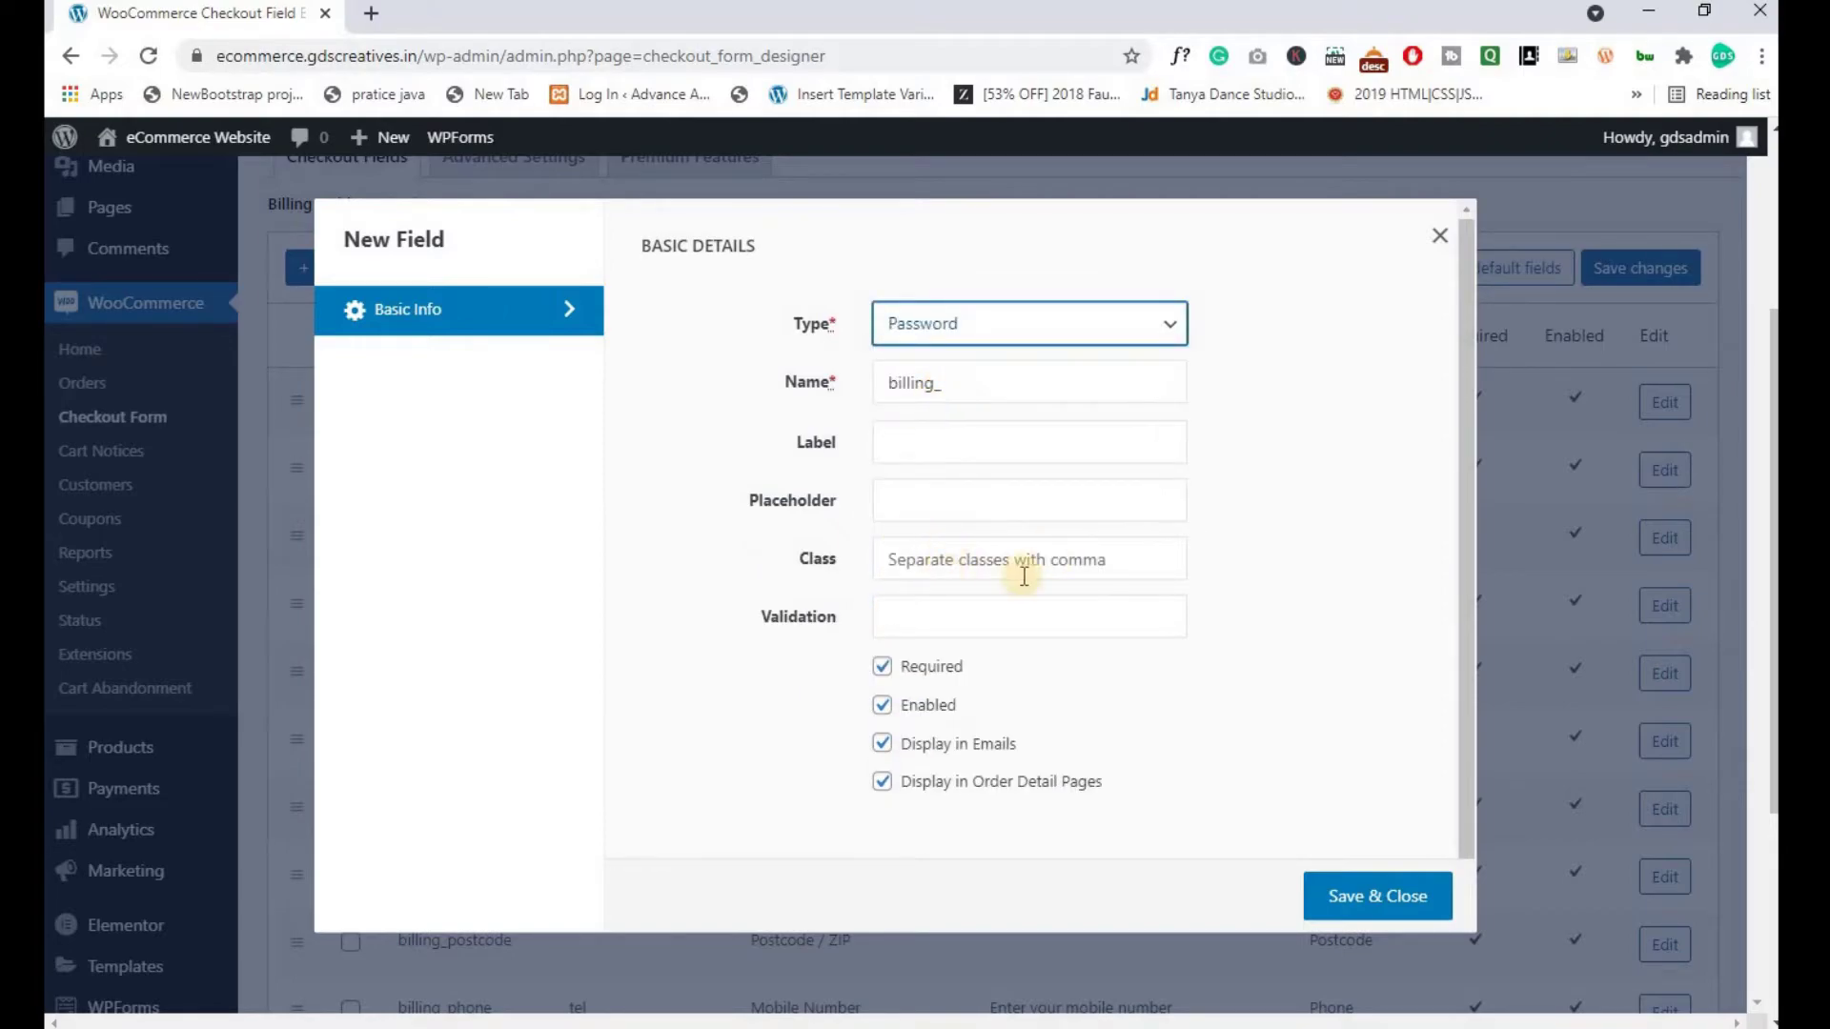
pyautogui.click(974, 318)
pyautogui.click(934, 480)
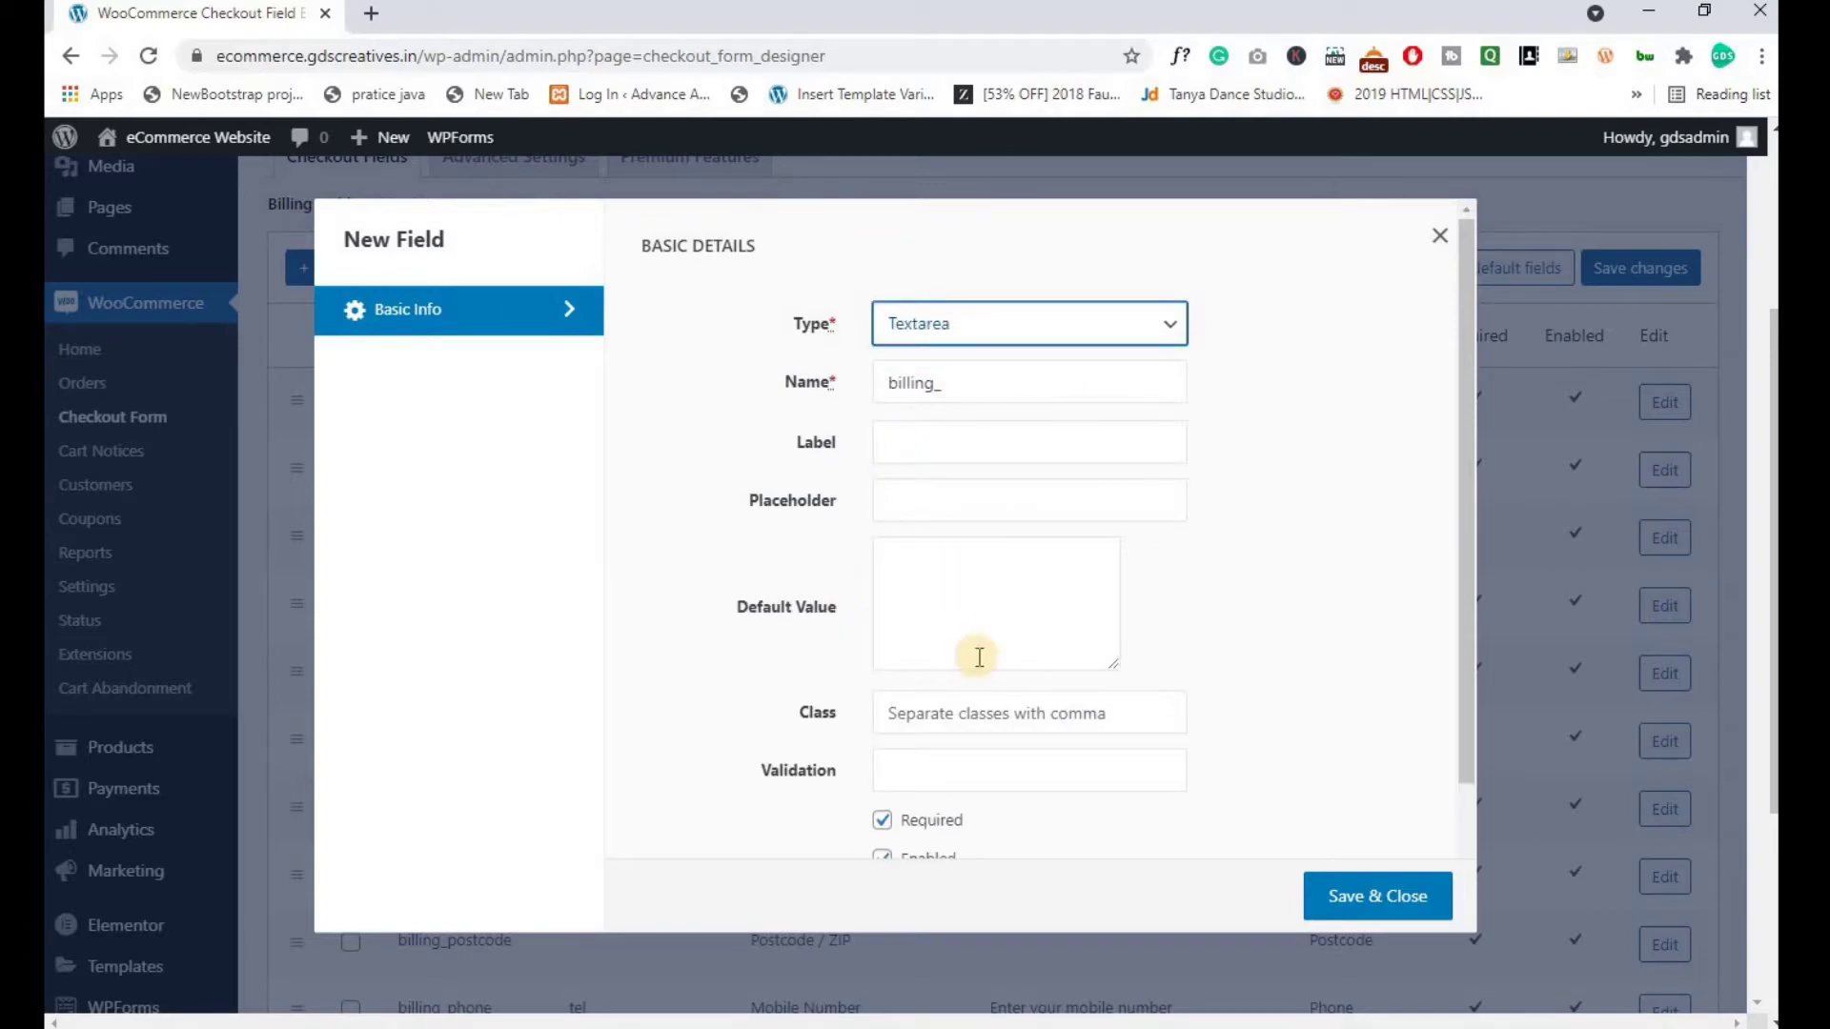
pyautogui.scroll(-2, 977, 657)
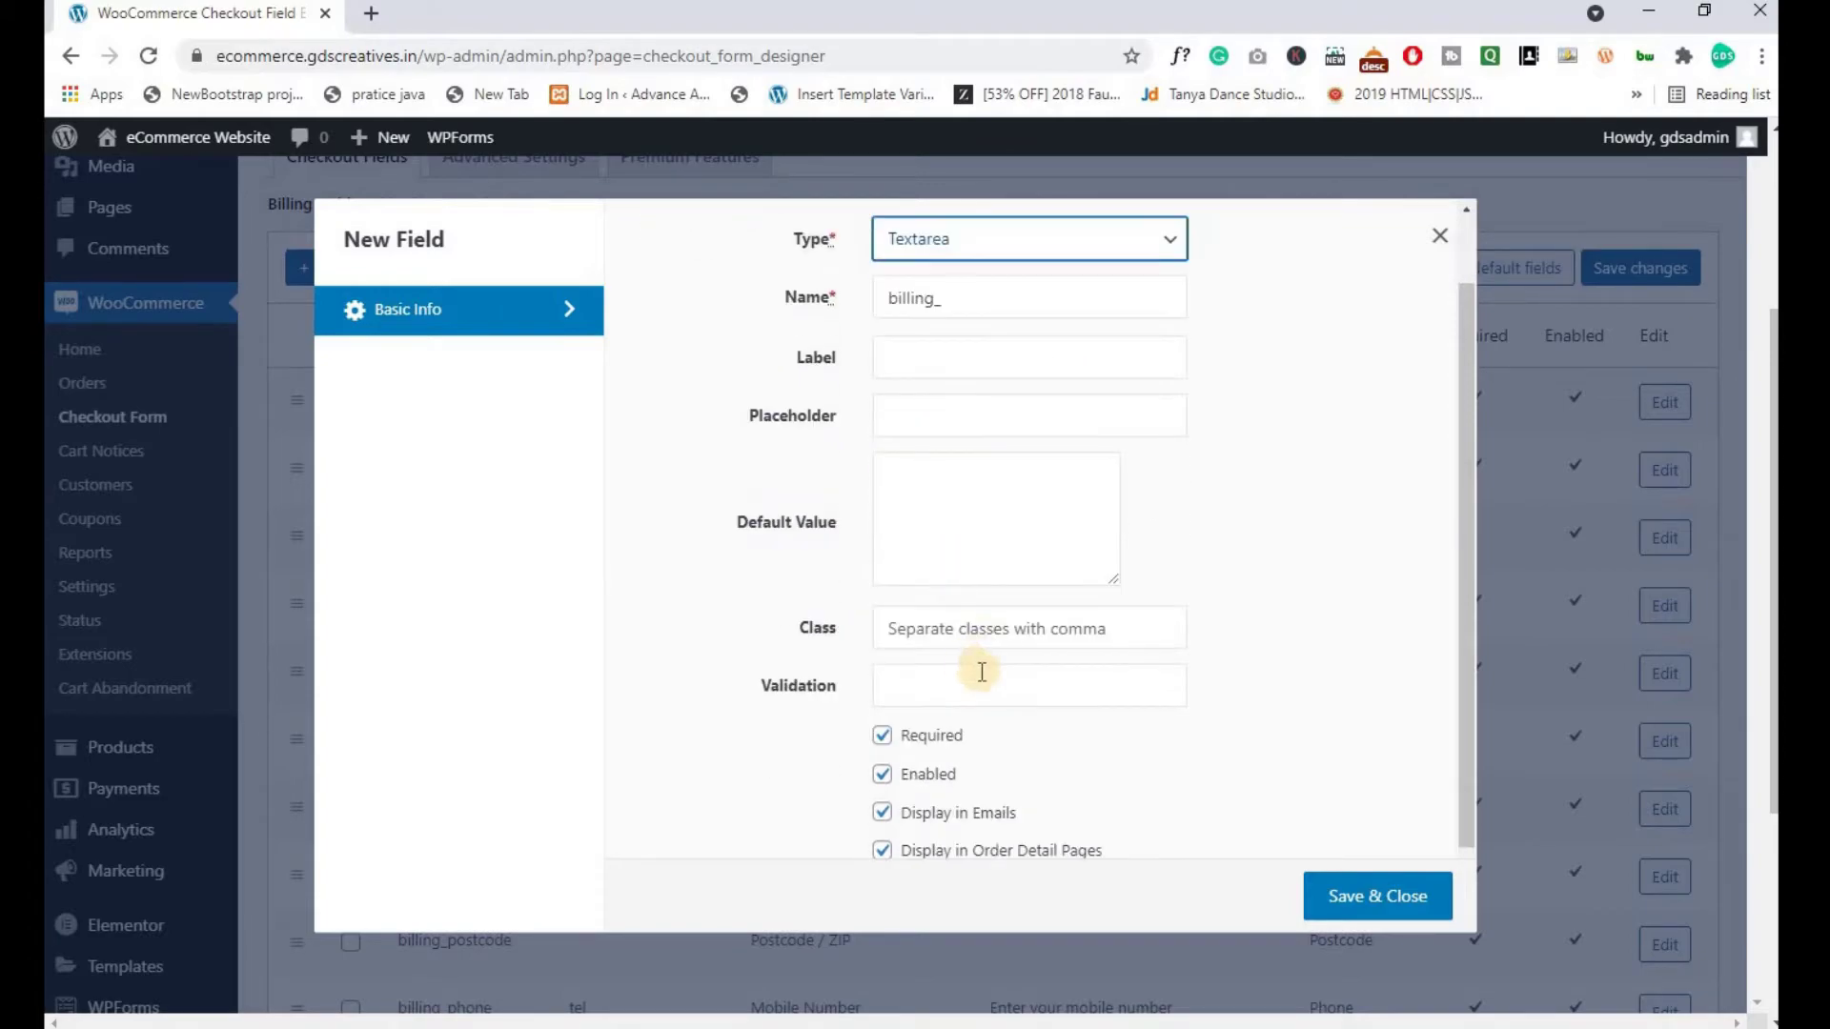
pyautogui.click(1437, 234)
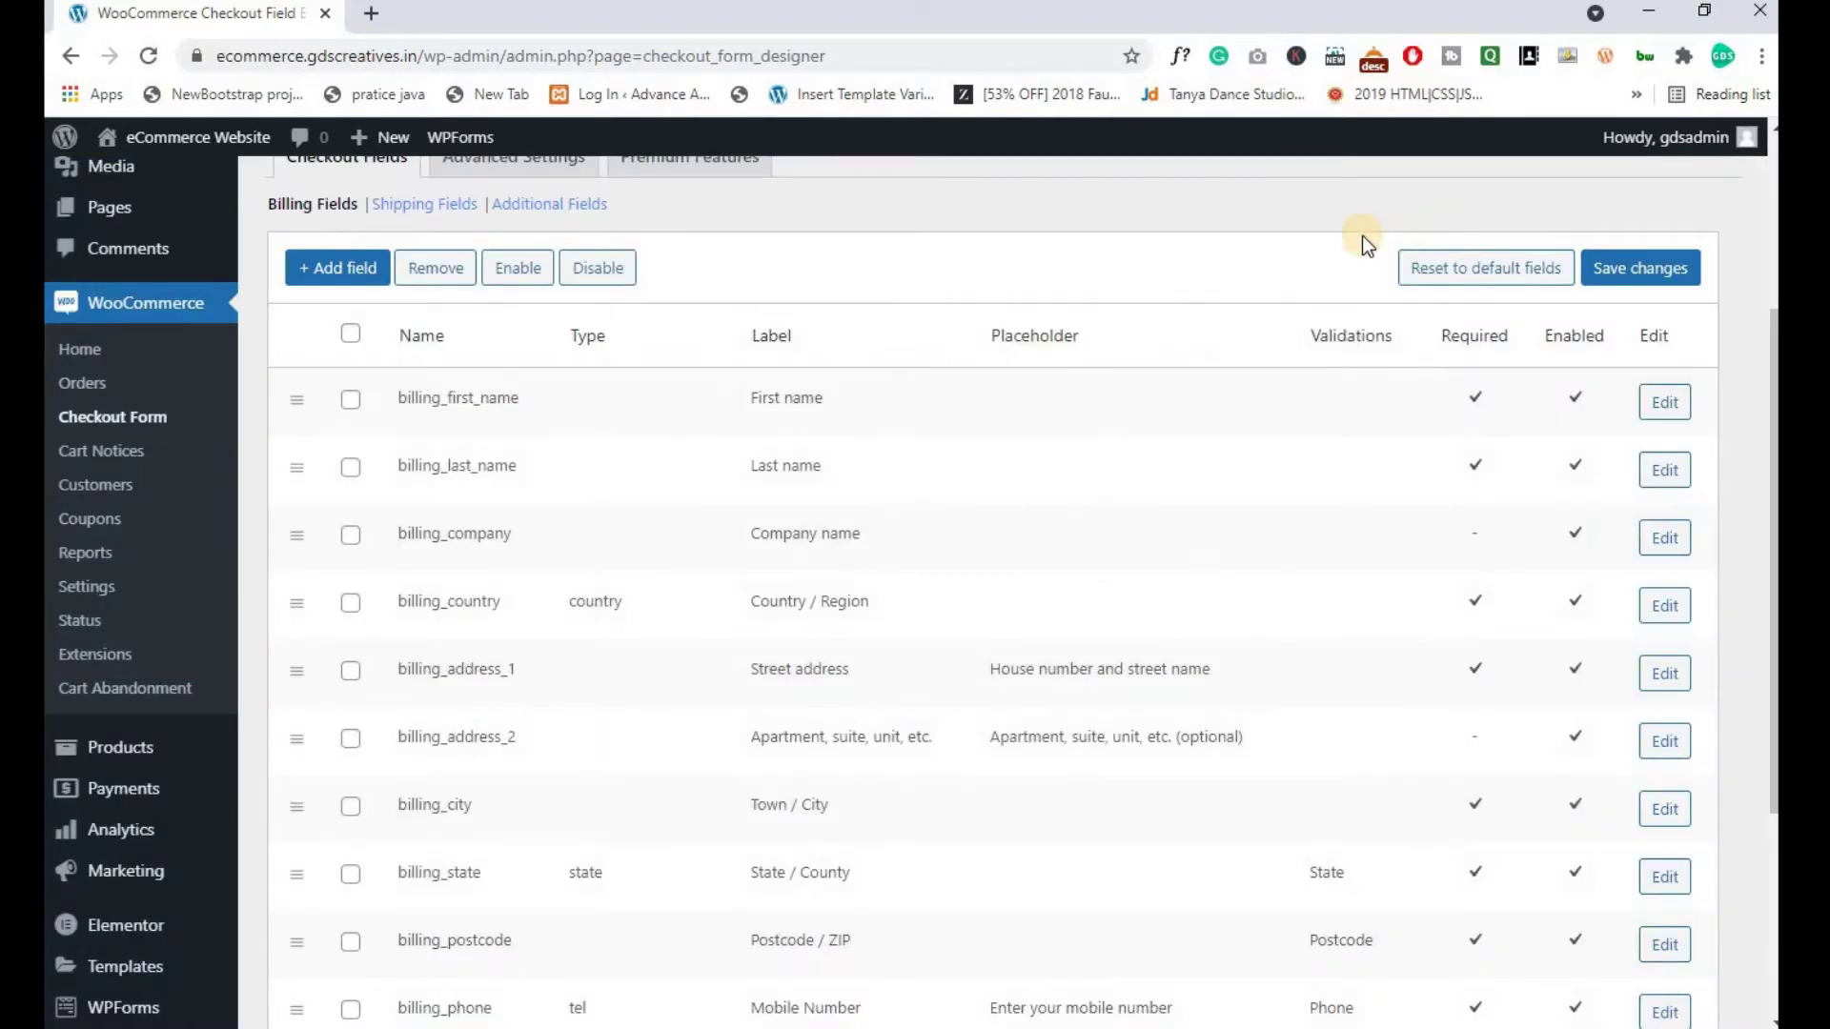
# Move the billing_country field directly above billing_company in the billing fields list and save the changes
pyautogui.scroll(-3, 676, 553)
pyautogui.scroll(1, 541, 665)
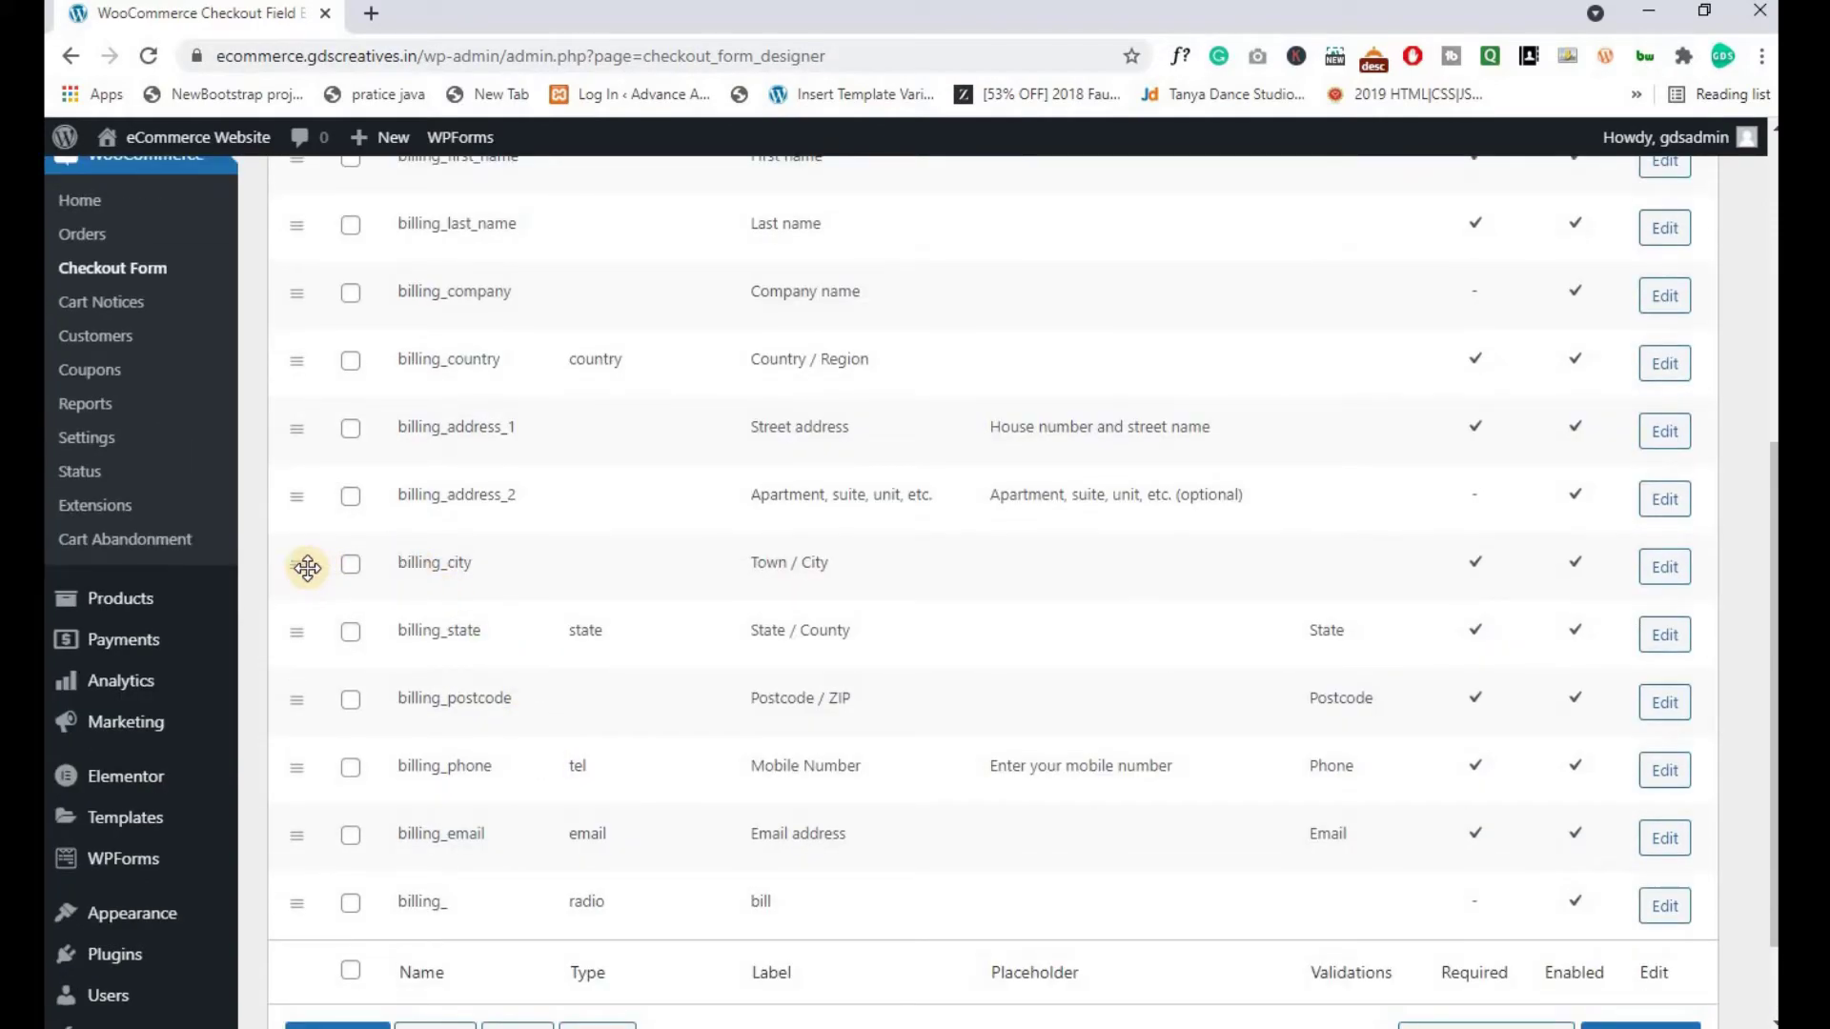
pyautogui.scroll(4, 327, 461)
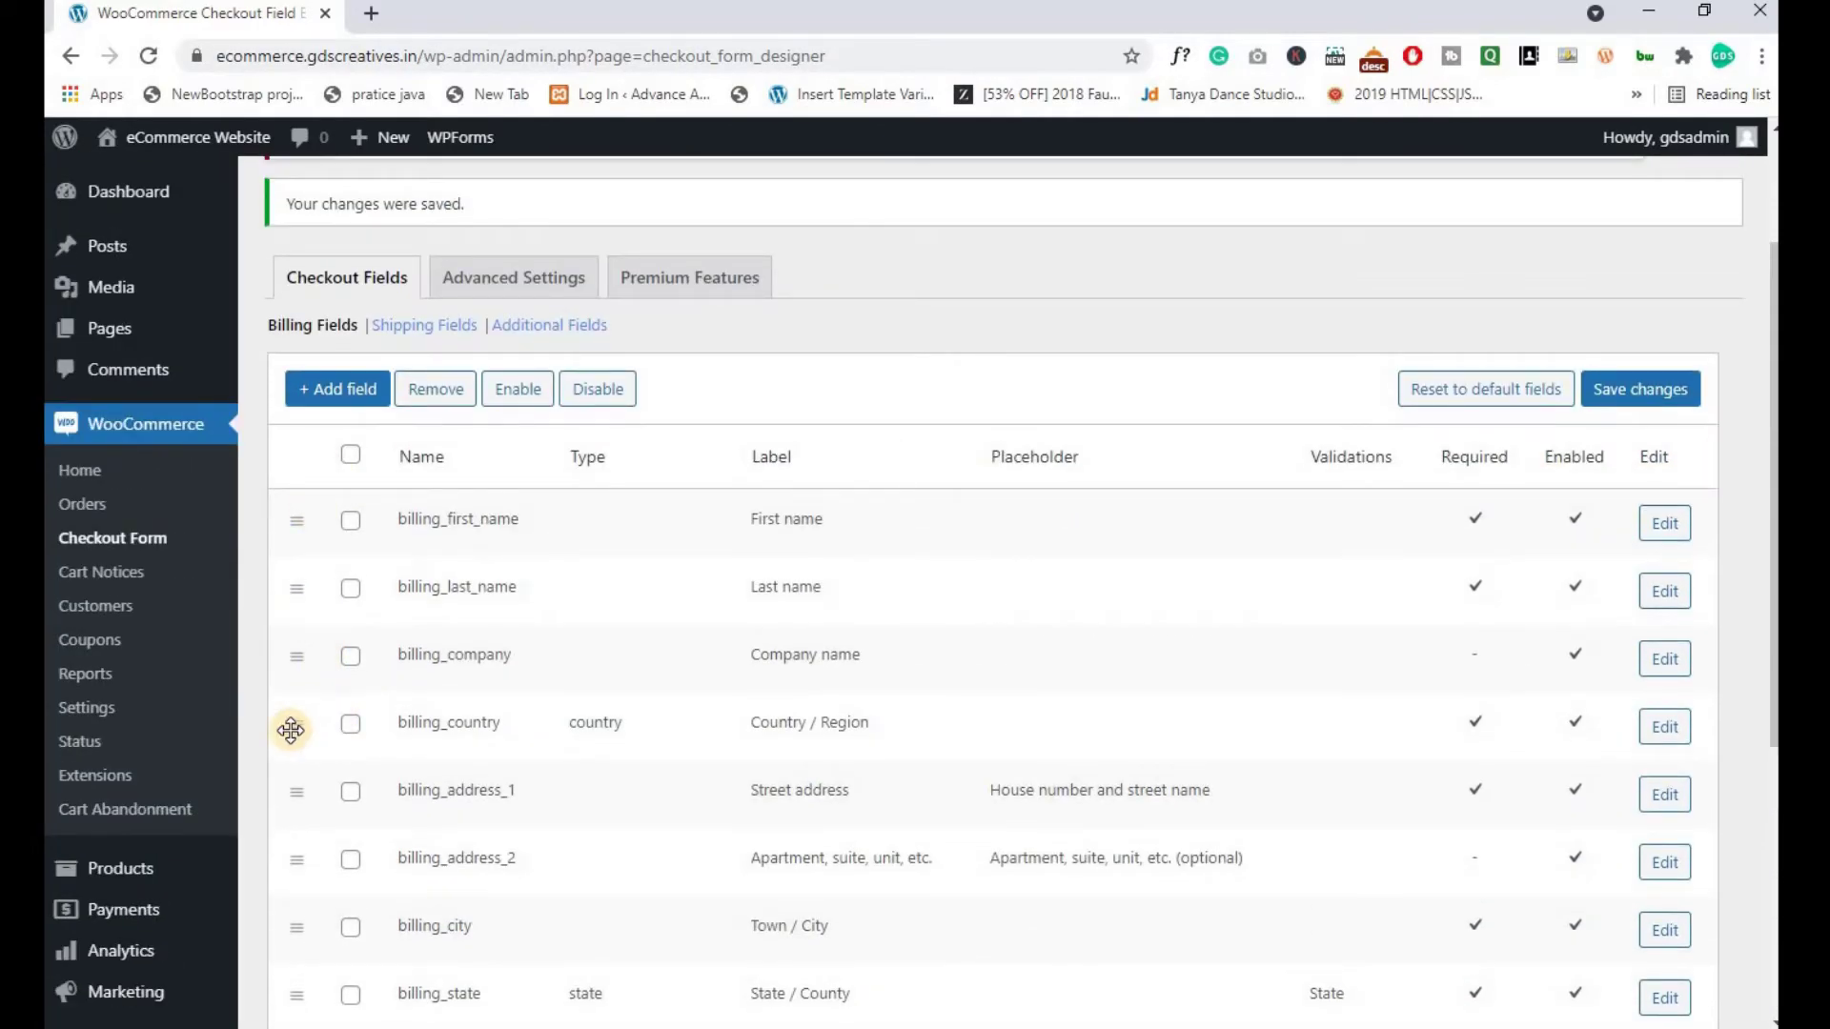
pyautogui.moveTo(290, 730); pyautogui.dragTo(290, 648)
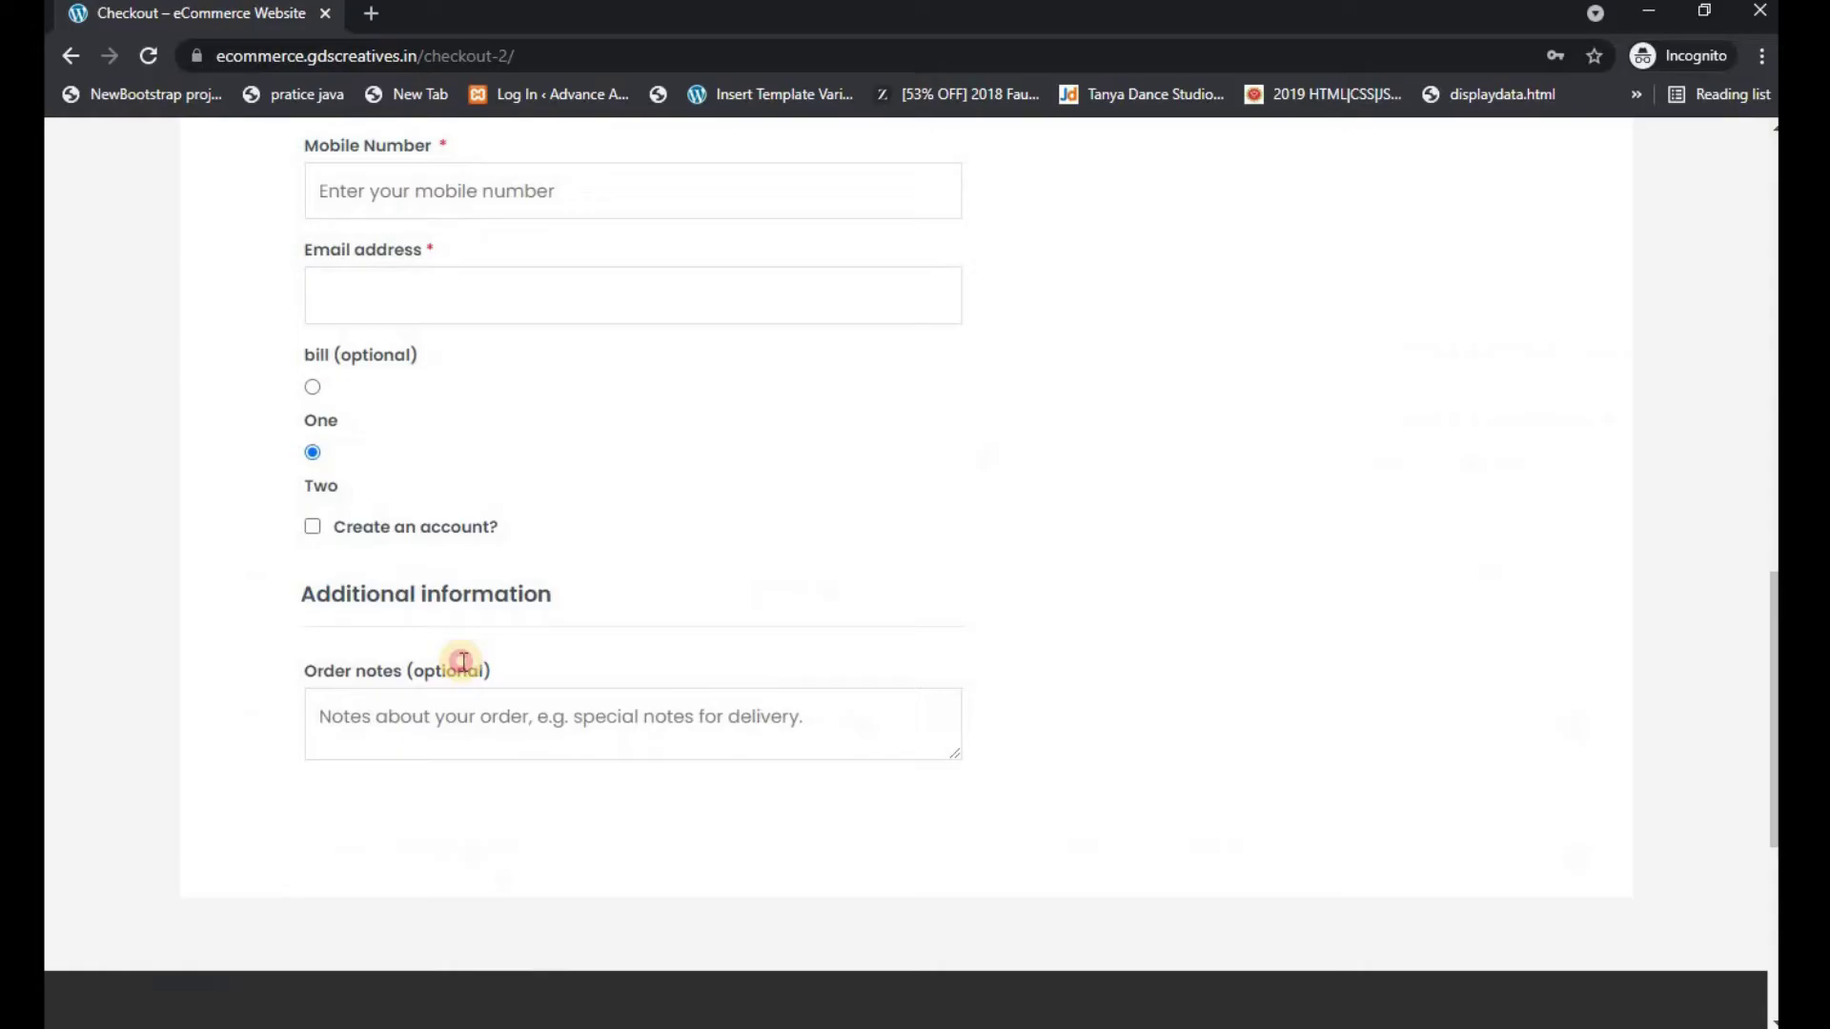
pyautogui.scroll(10, 461, 661)
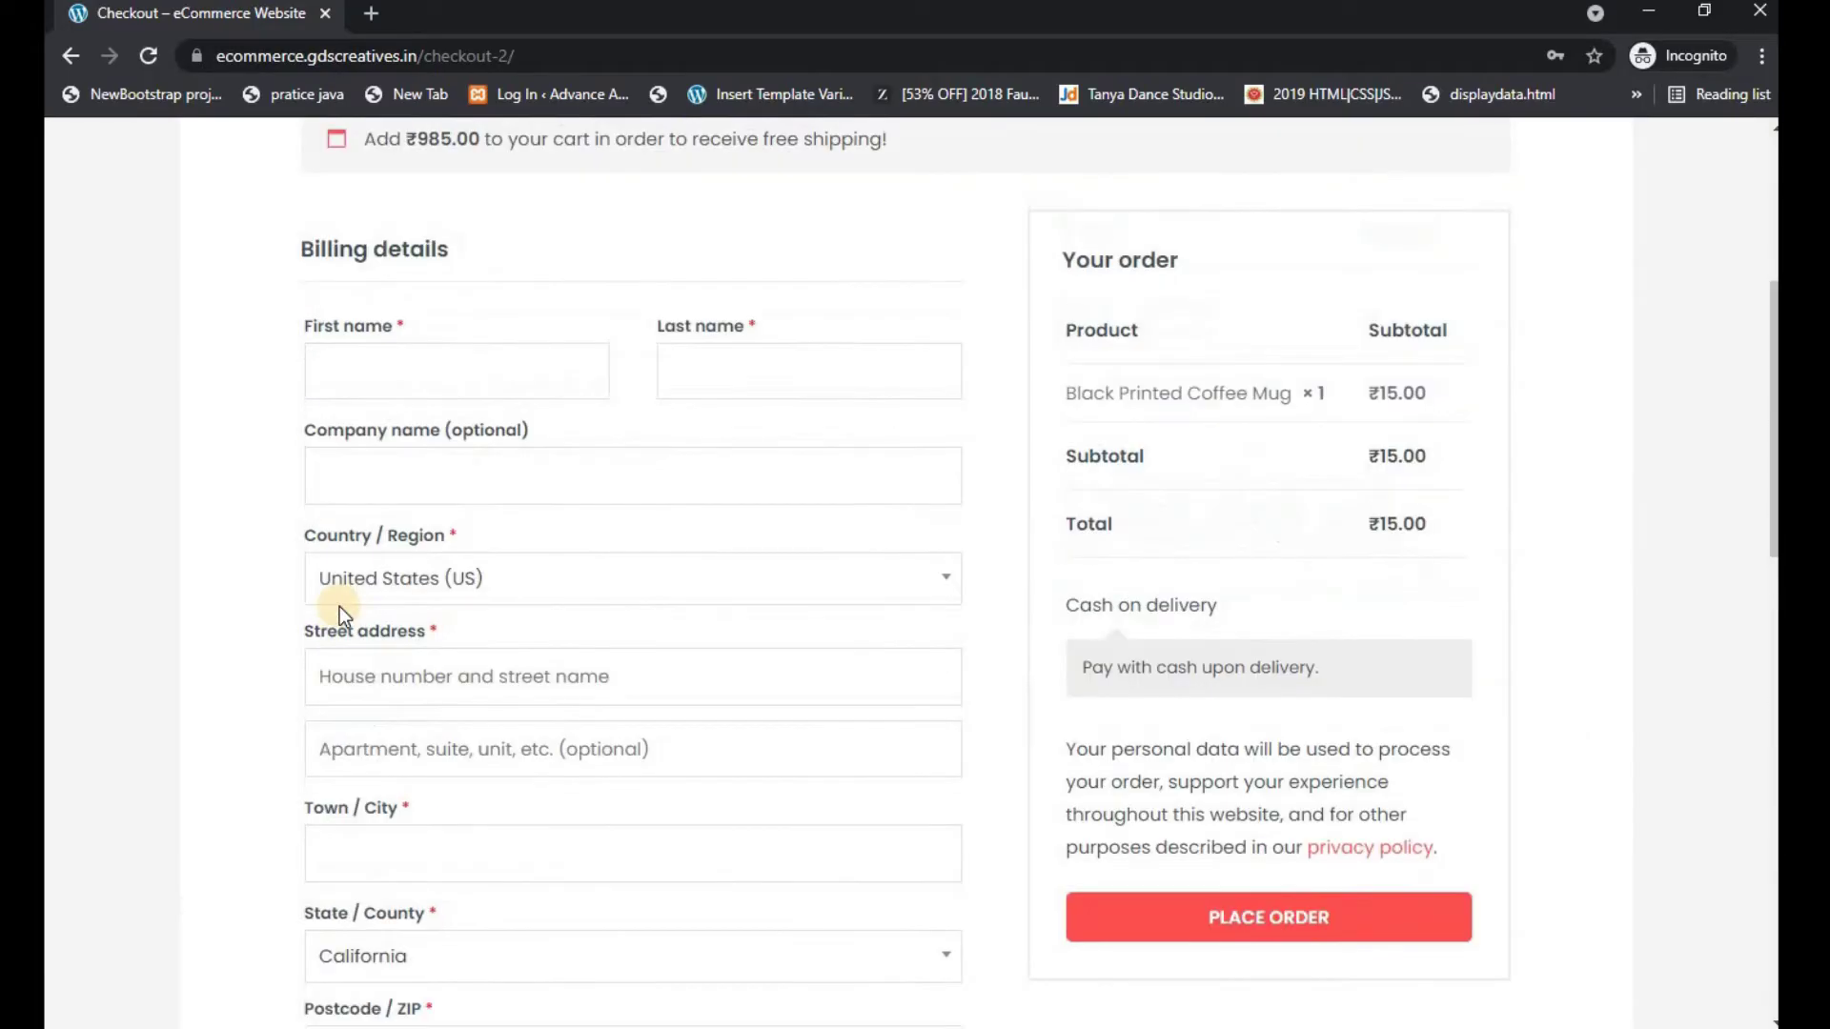
pyautogui.scroll(-1, 312, 629)
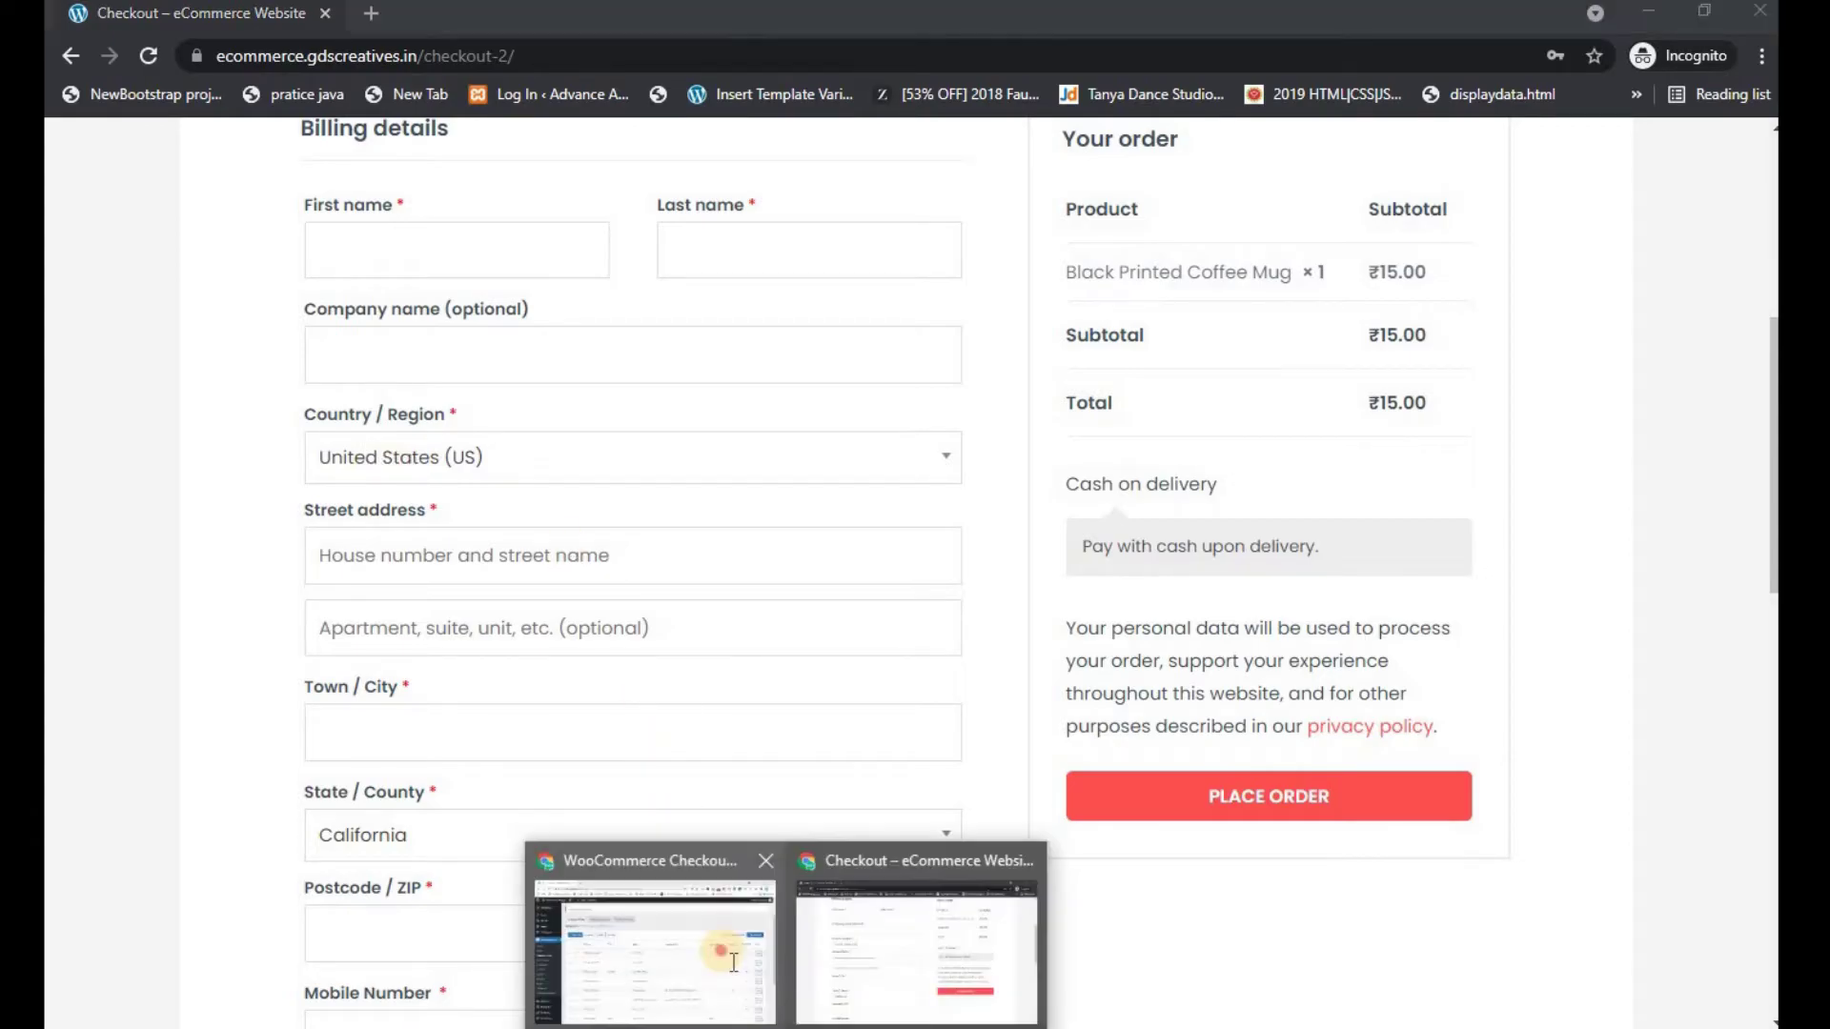
pyautogui.click(705, 938)
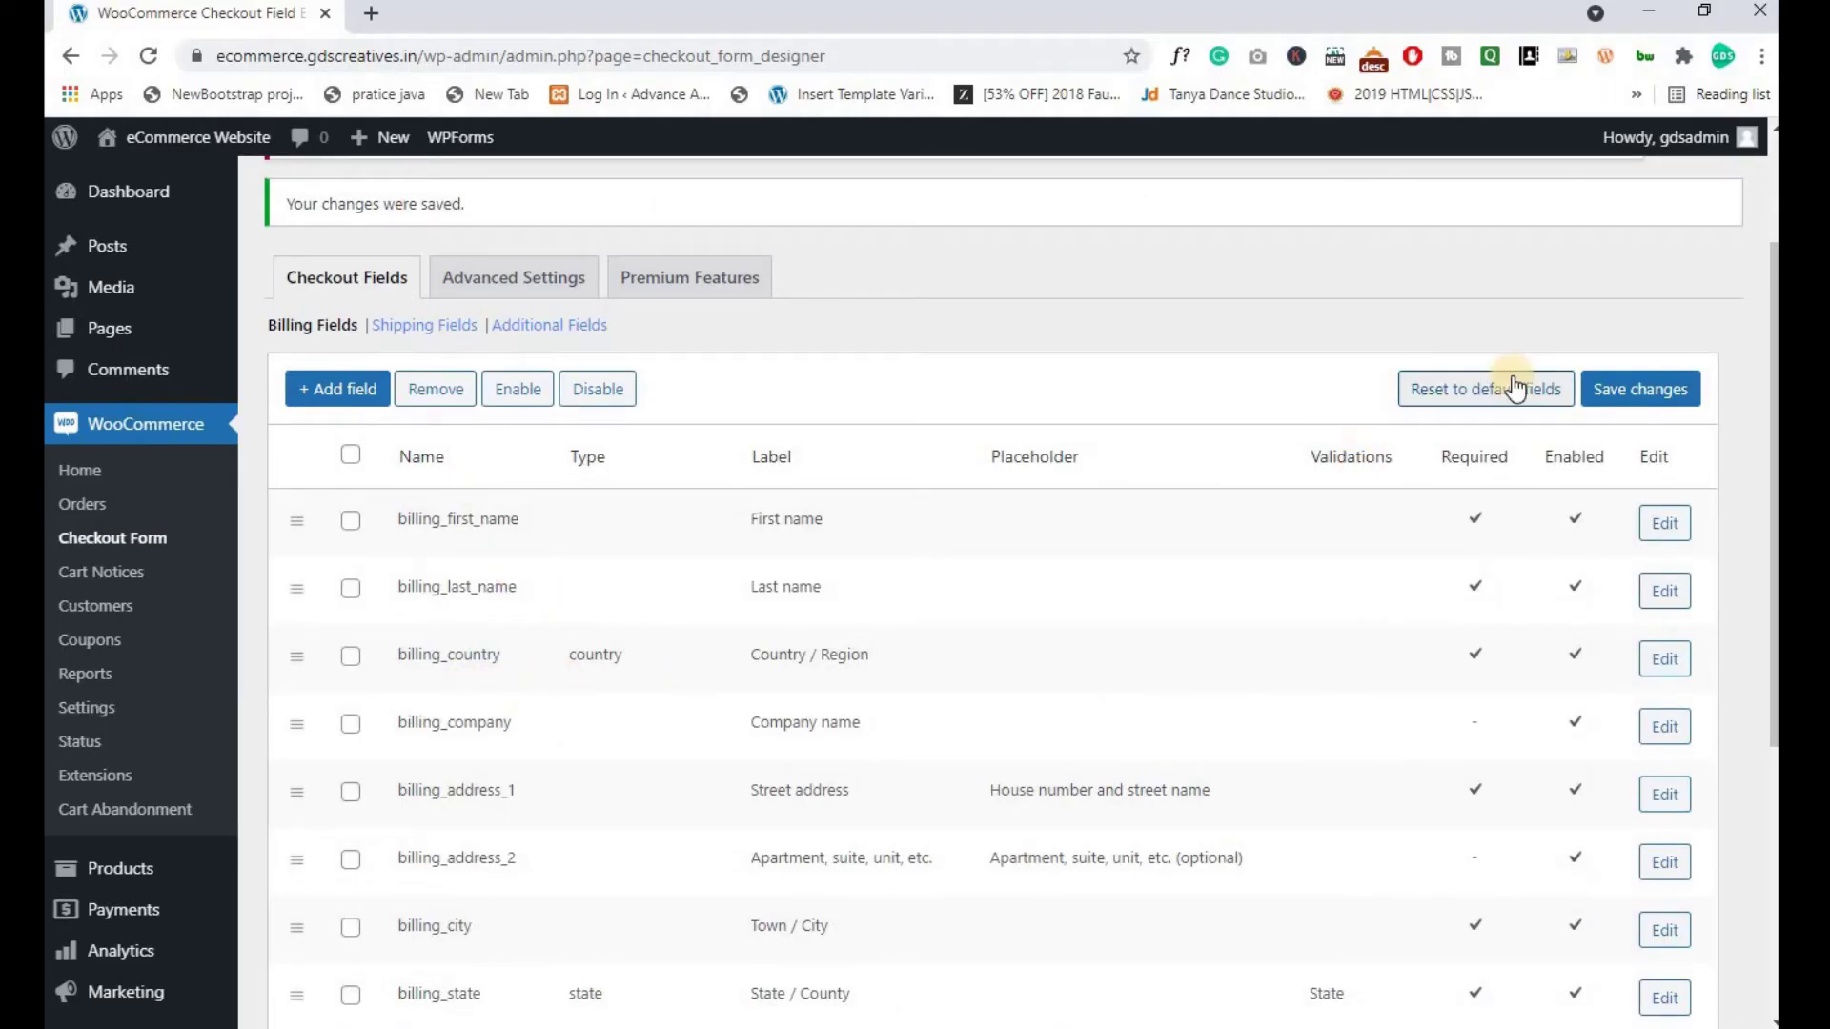
pyautogui.click(1634, 389)
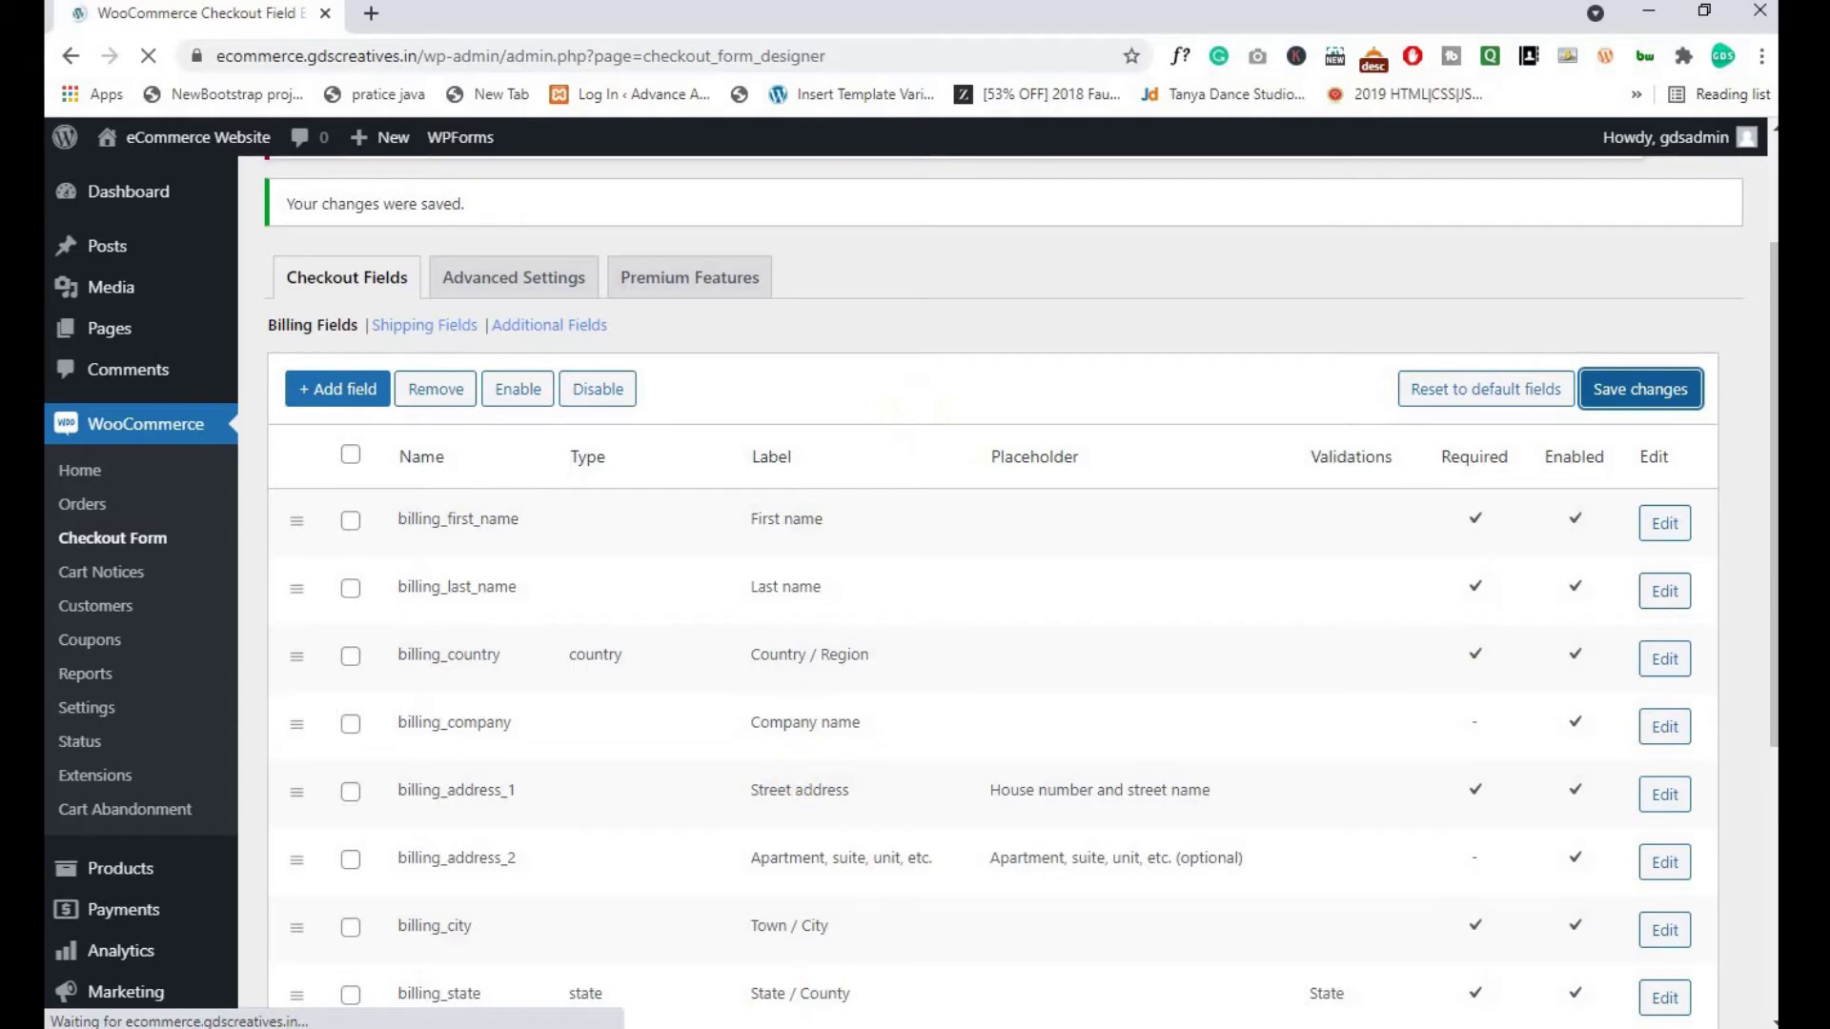
# Reload the store's checkout page, check the order of the country and company fields, and return to the checkout field editor
pyautogui.click(866, 981)
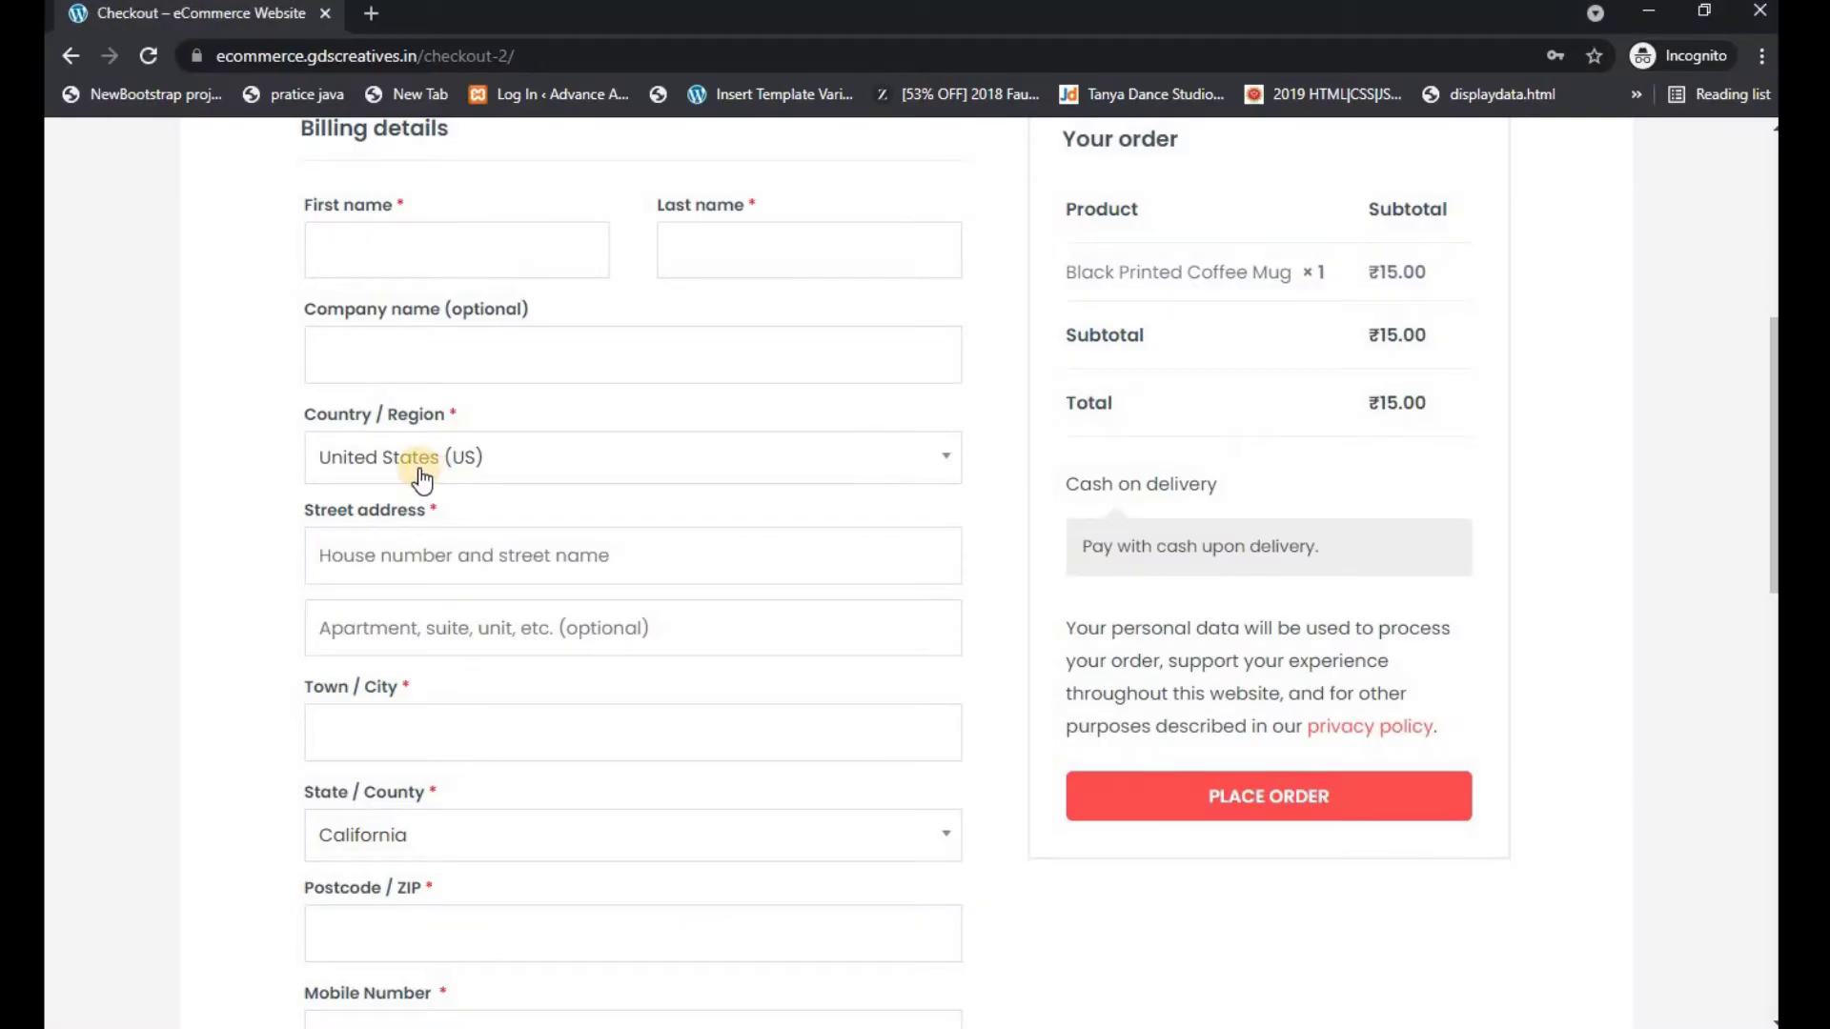
pyautogui.press('F5')
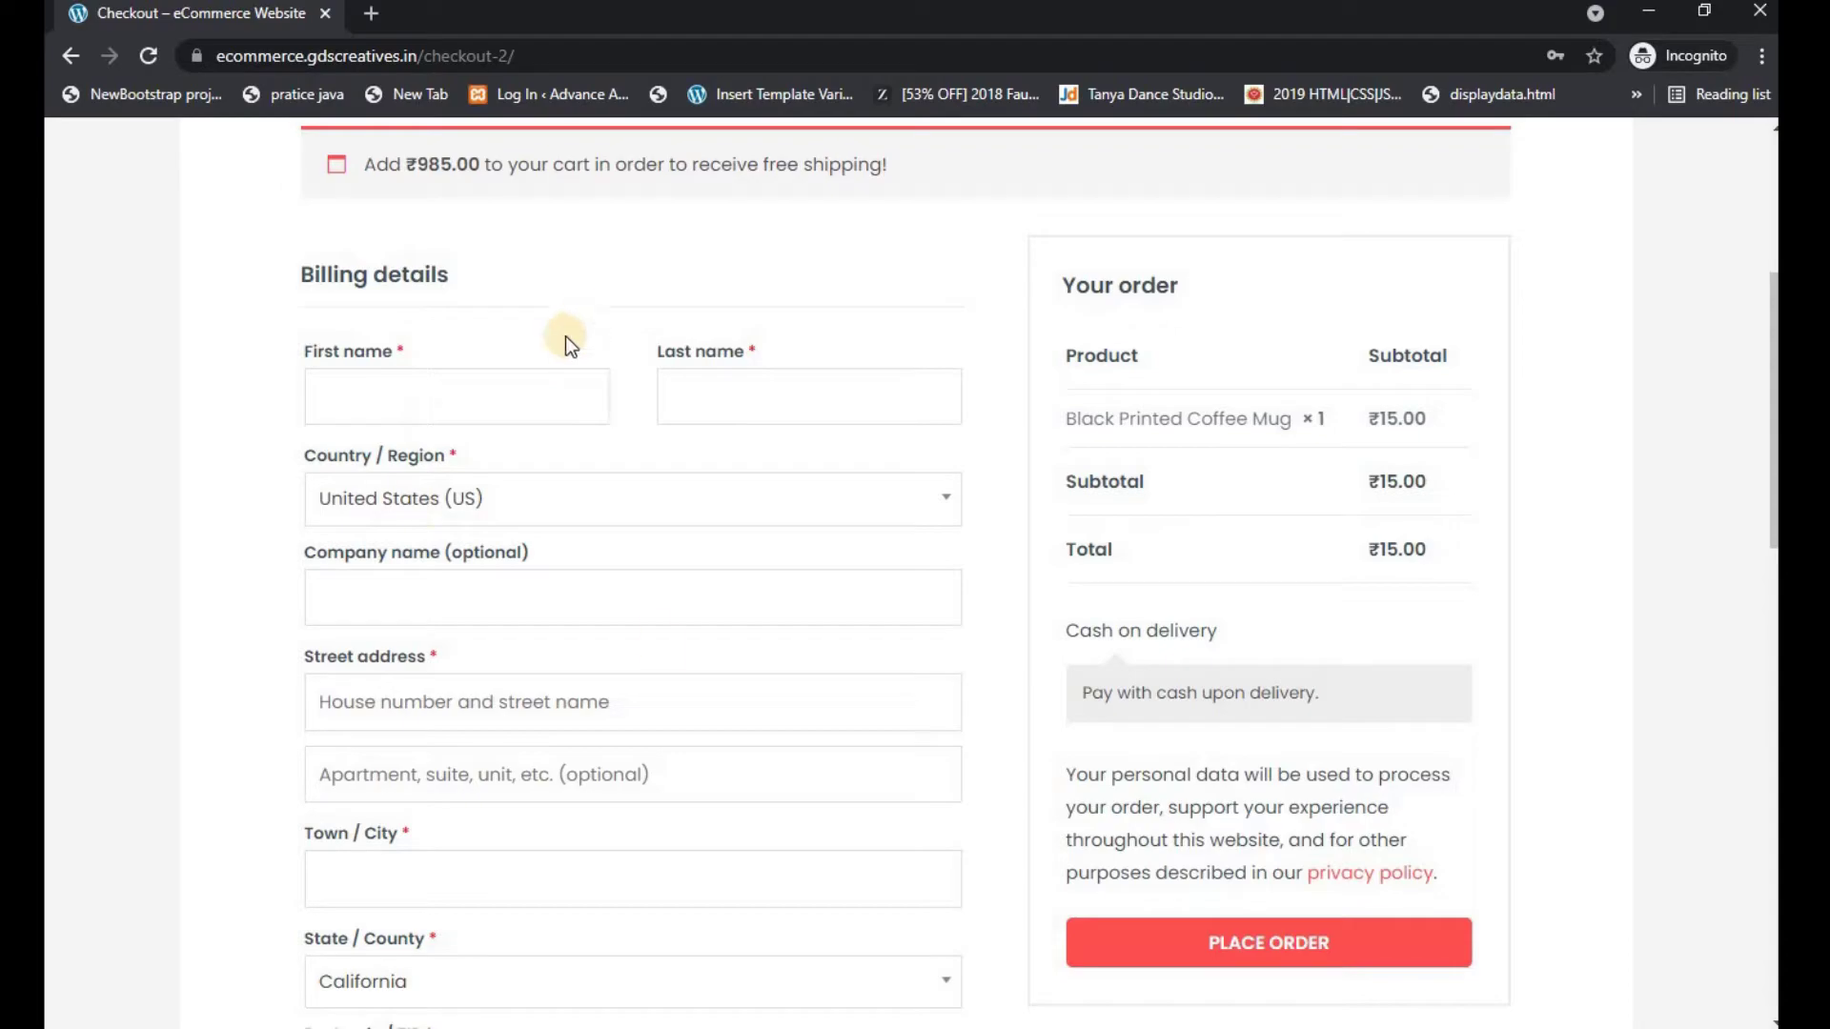
pyautogui.hotkey('alt', 'Tab')
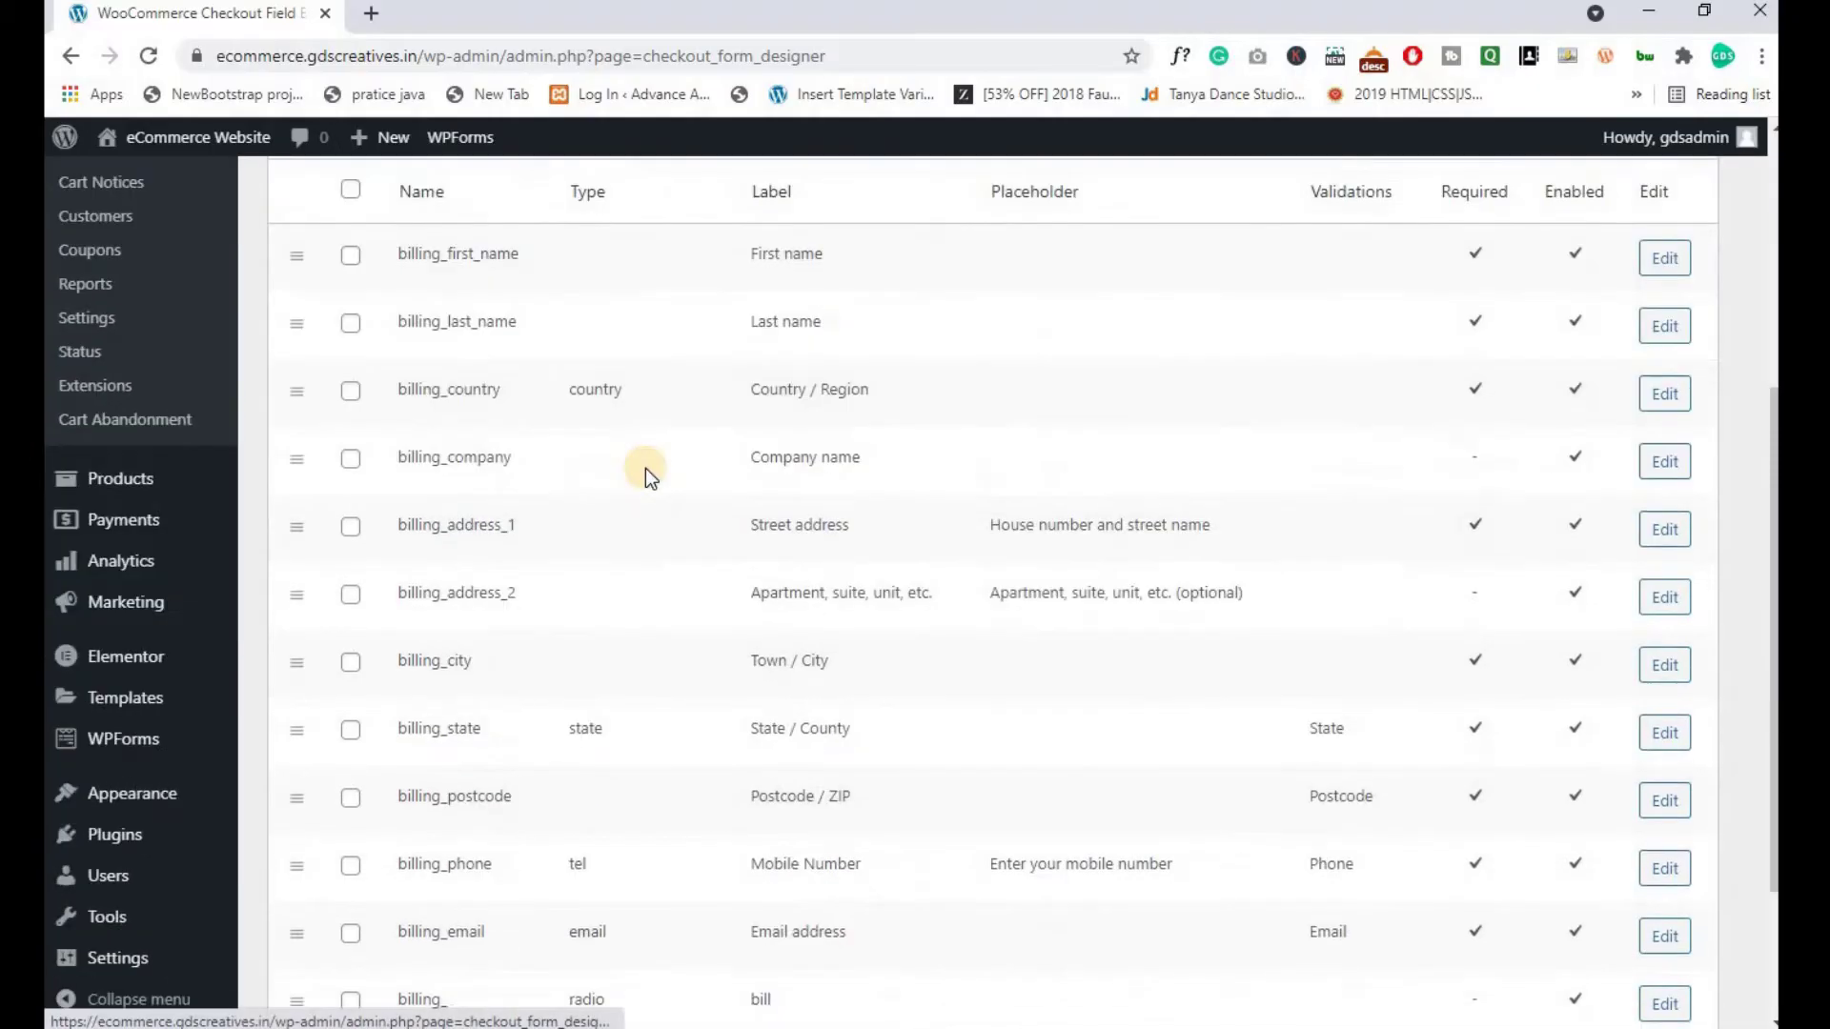
# Disable the billing_first_name field in the billing fields list and save the changes
pyautogui.scroll(-5, 644, 467)
pyautogui.scroll(5, 644, 468)
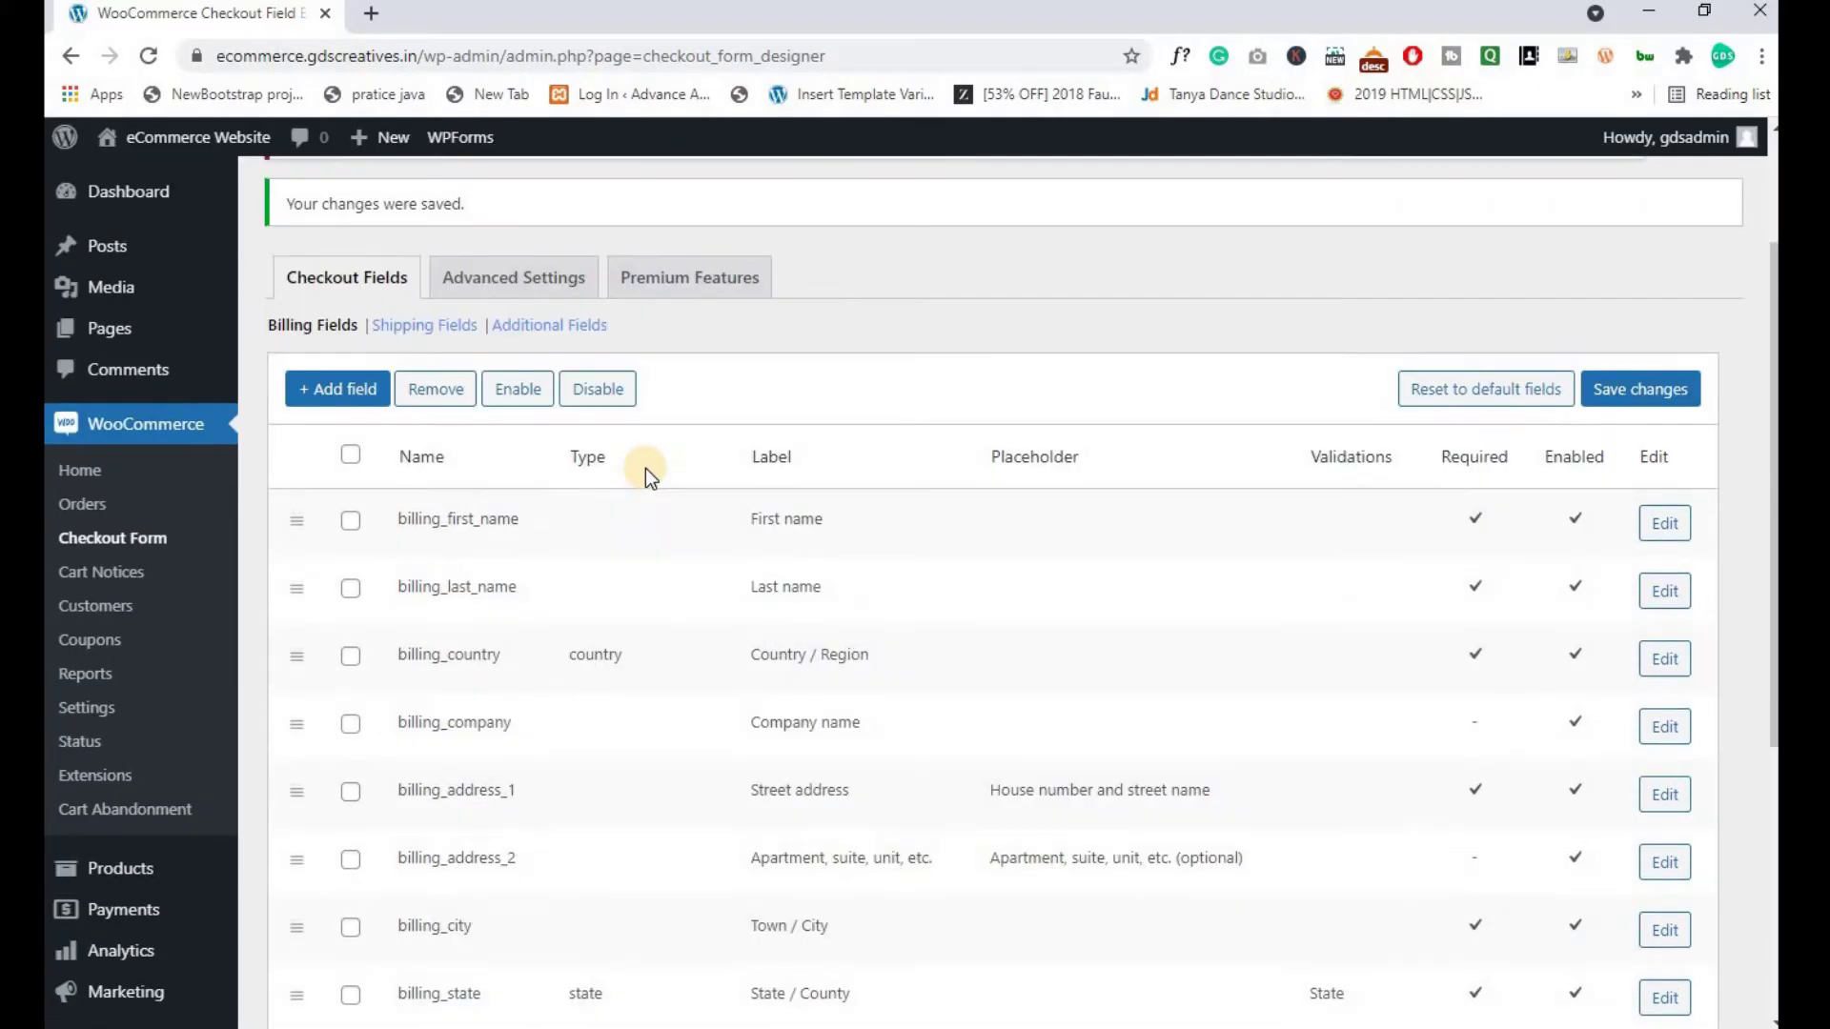
pyautogui.scroll(-1, 478, 589)
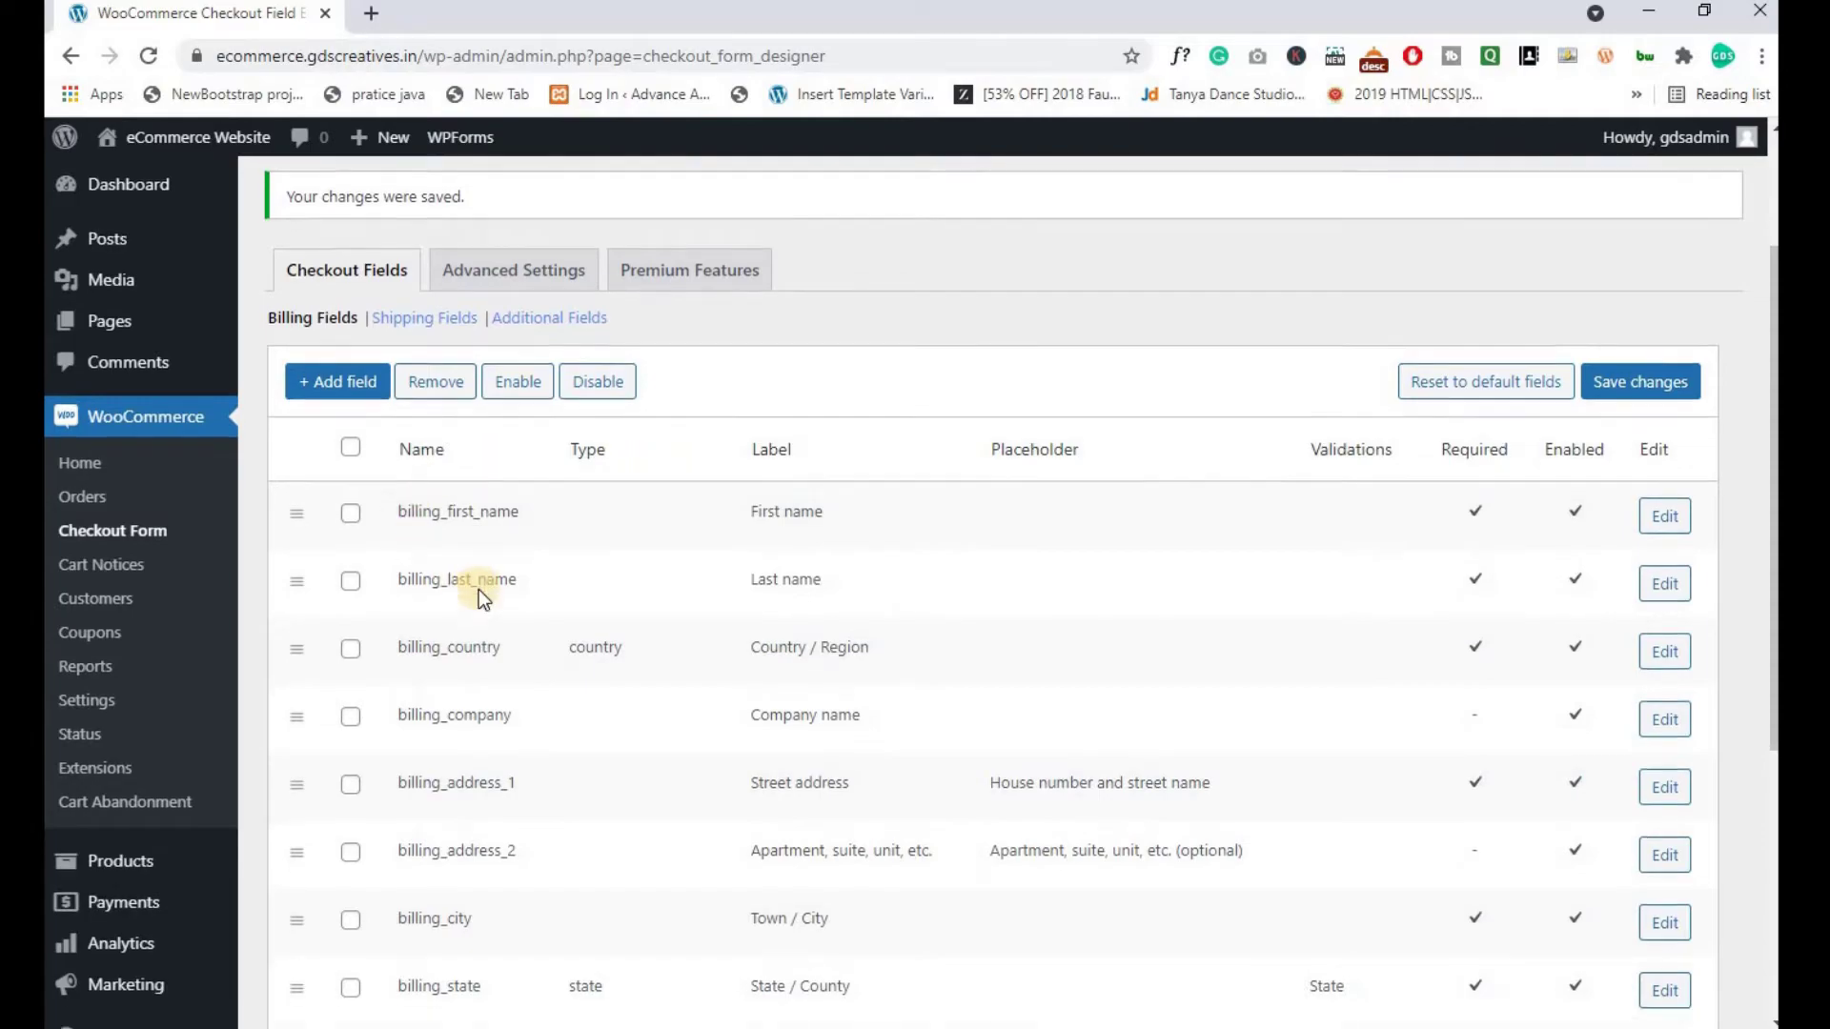
pyautogui.scroll(2, 479, 589)
pyautogui.scroll(-1, 479, 589)
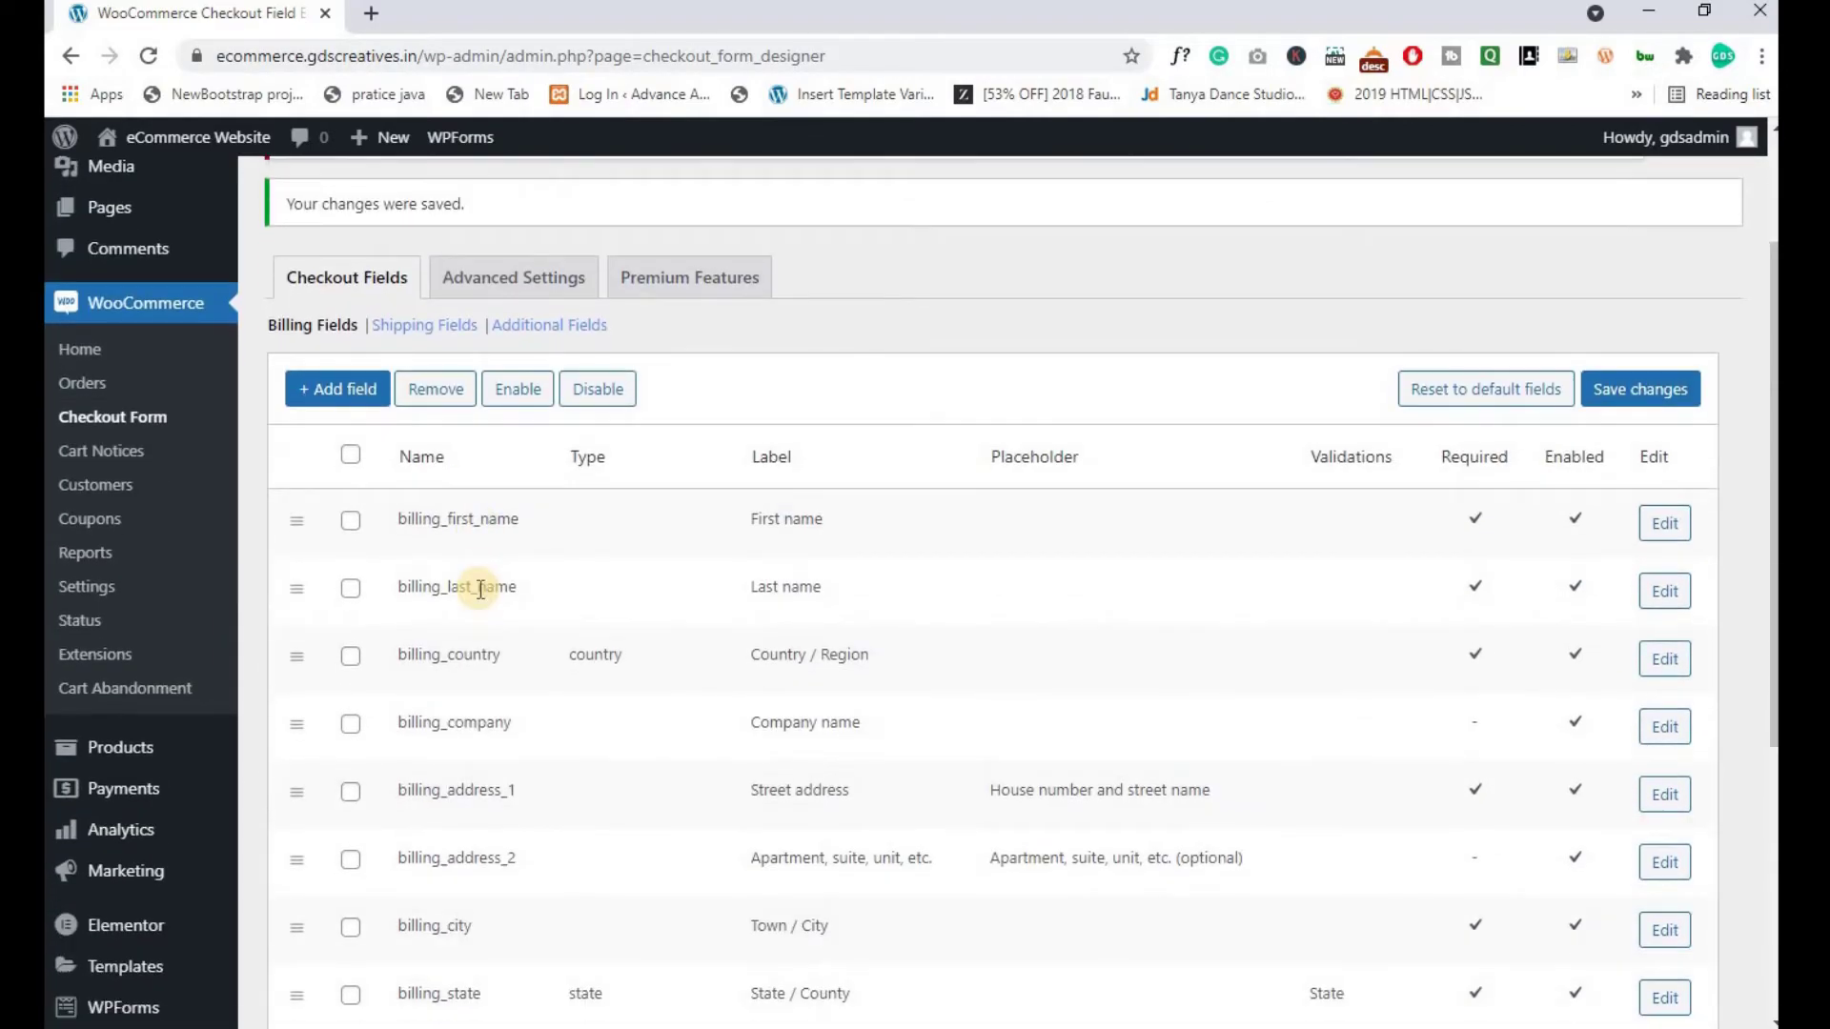
pyautogui.click(351, 523)
pyautogui.click(587, 400)
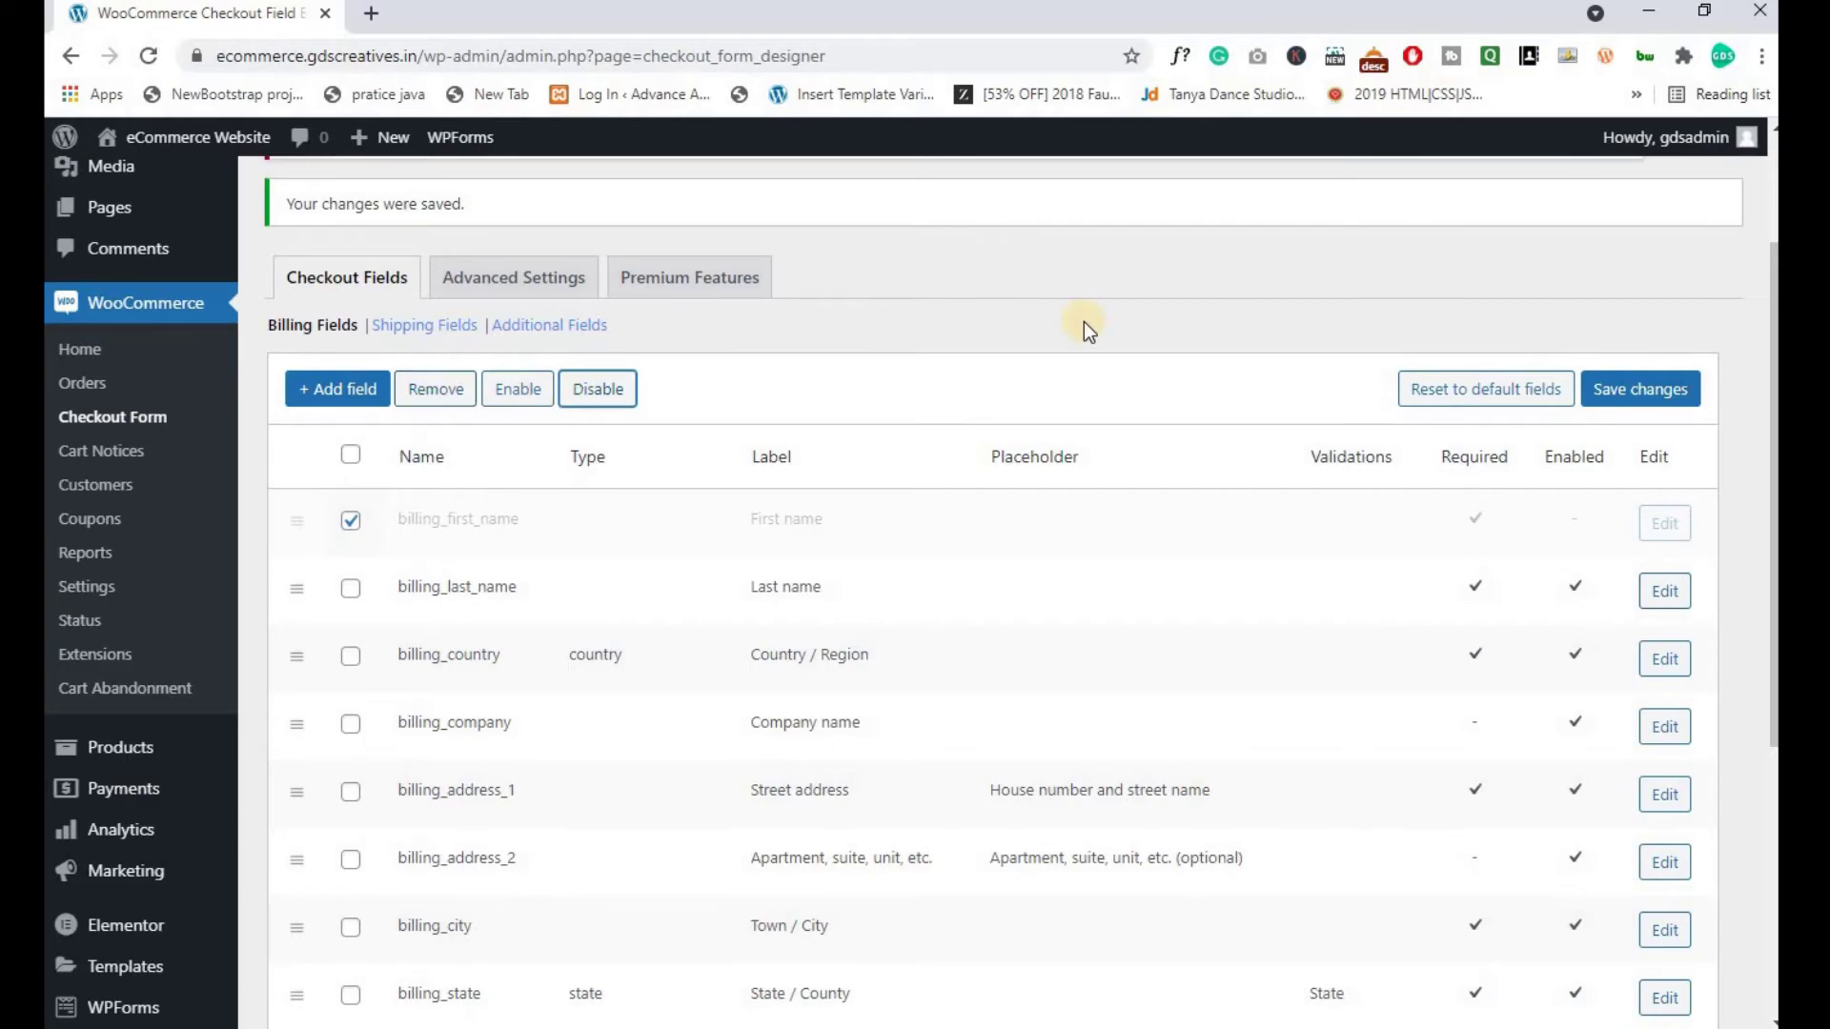
pyautogui.click(1614, 383)
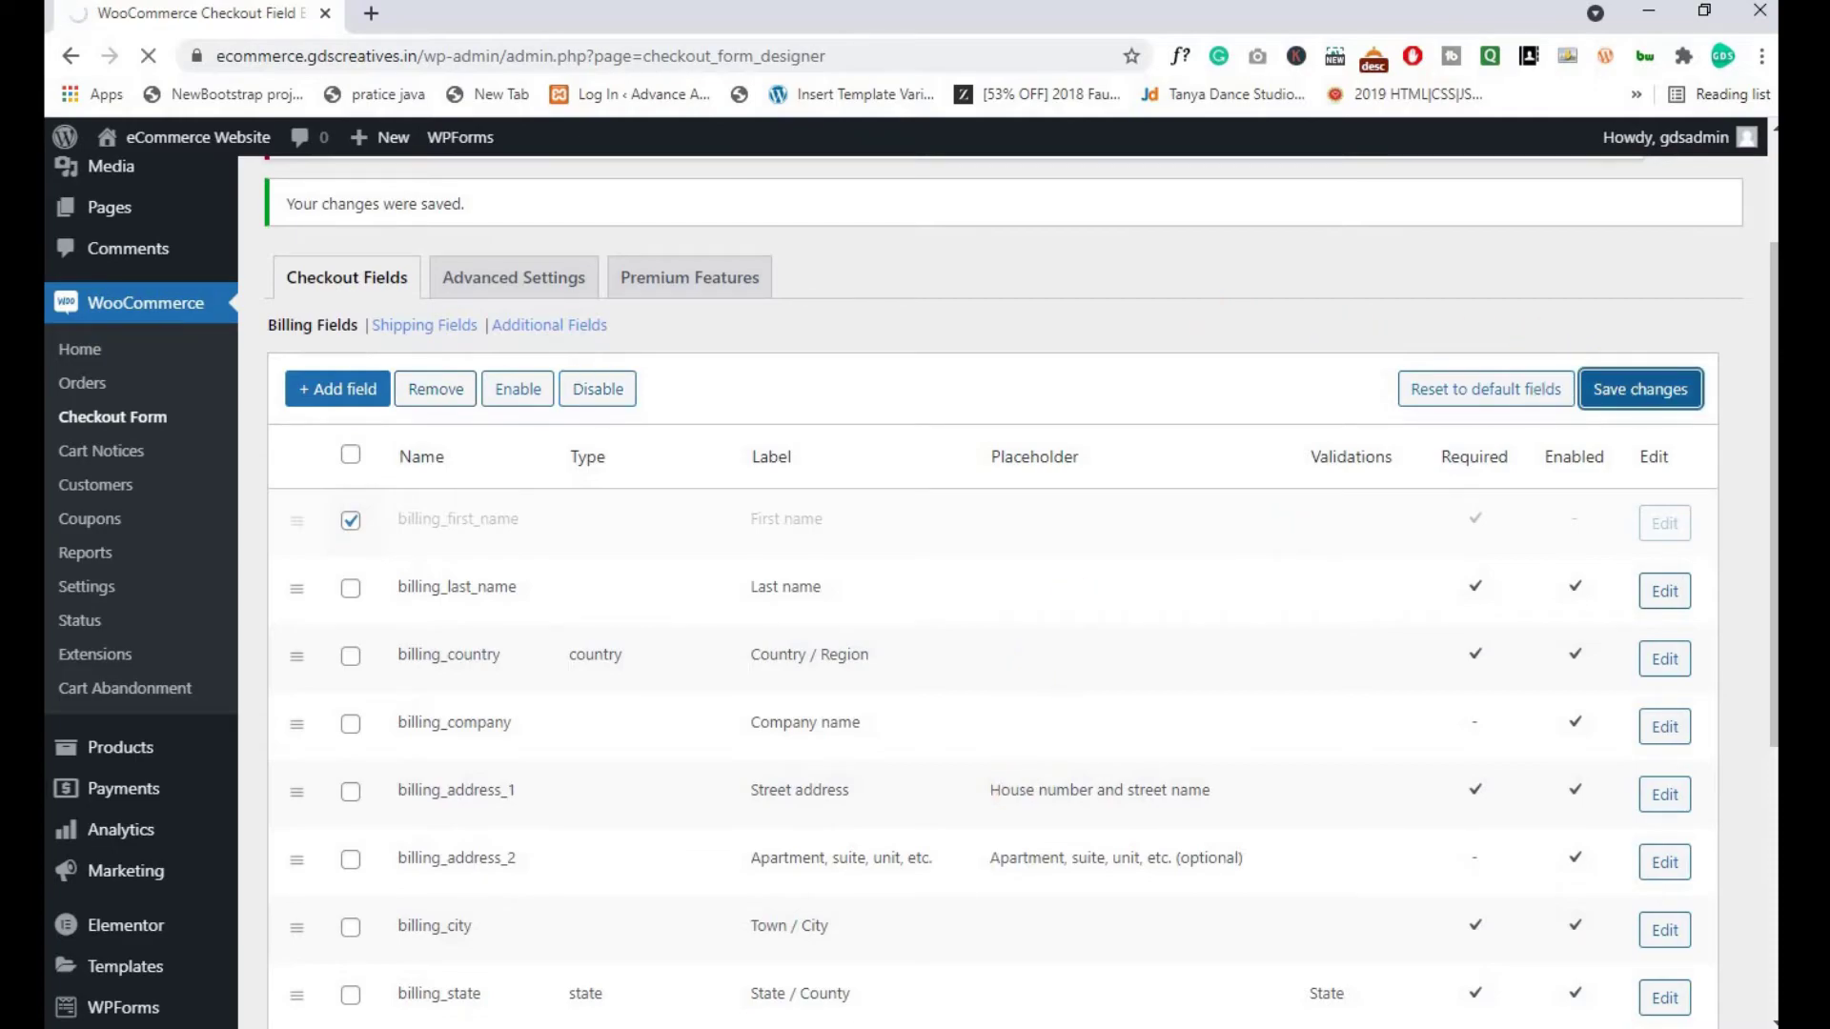
# Reload the store's checkout page, check whether the First name field is shown, and return to the checkout field editor
pyautogui.hotkey('alt', 'Tab')
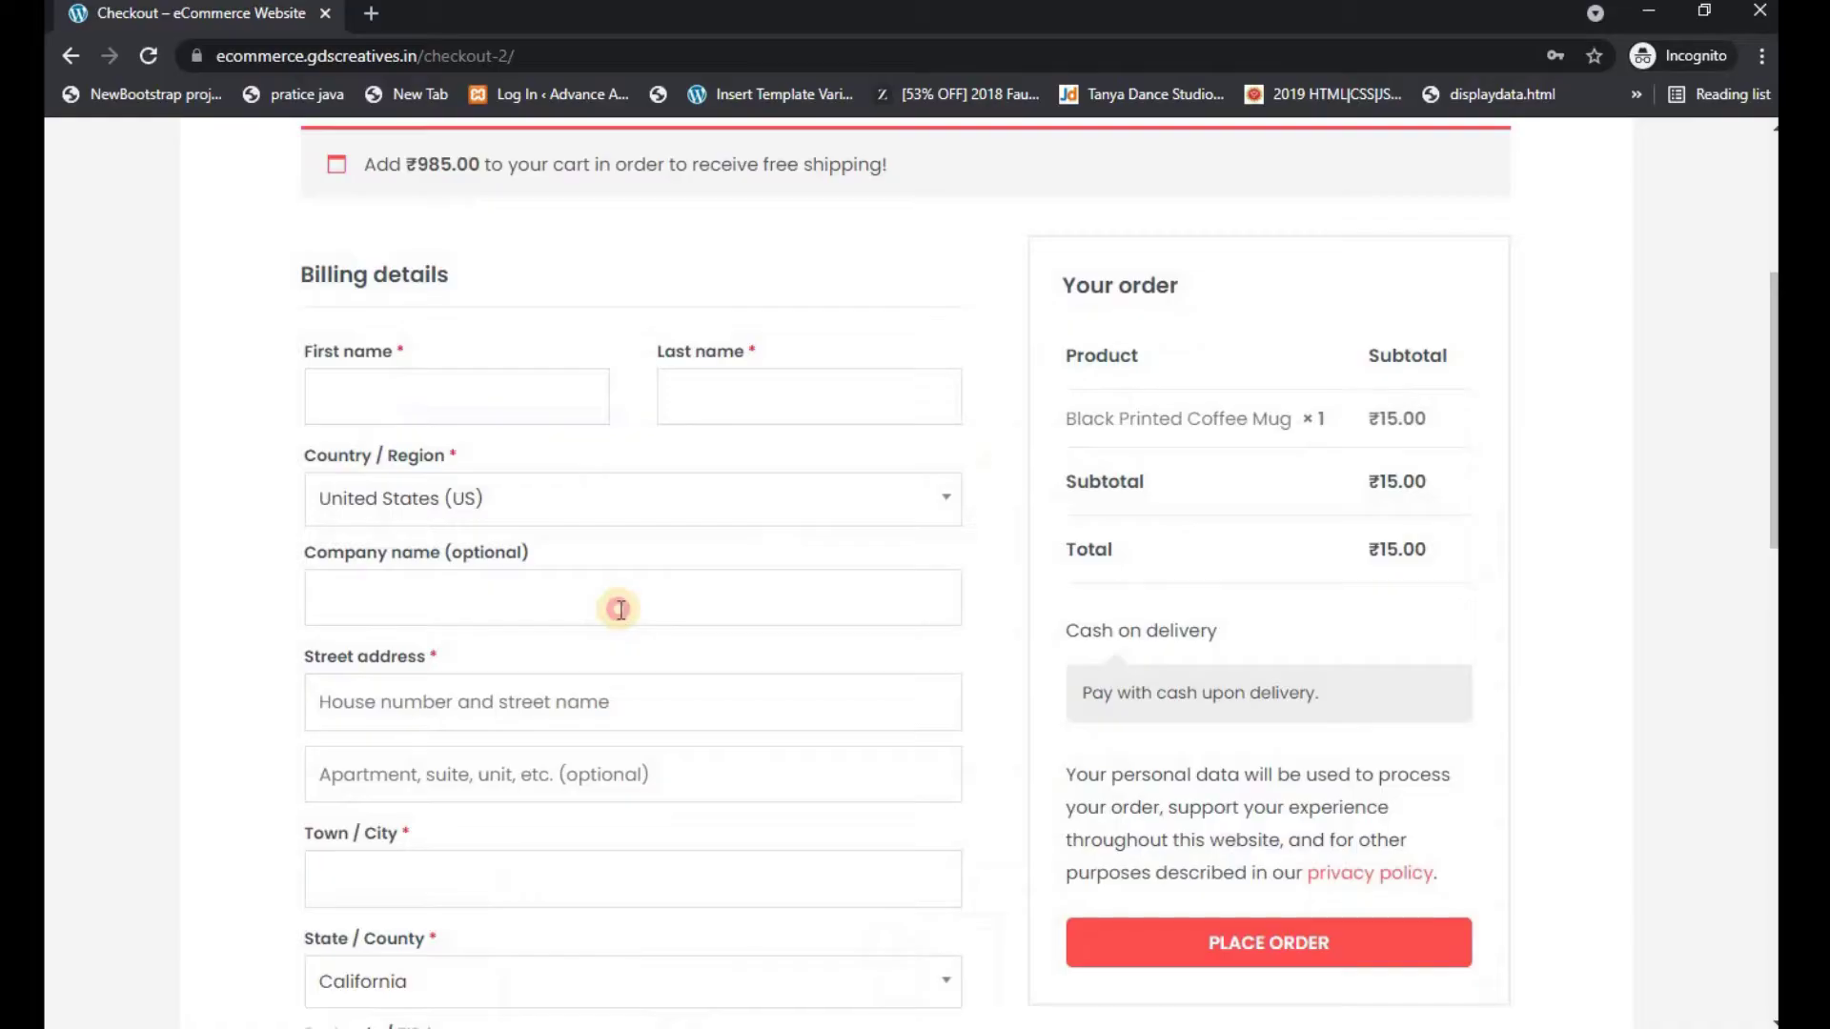
pyautogui.press('F5')
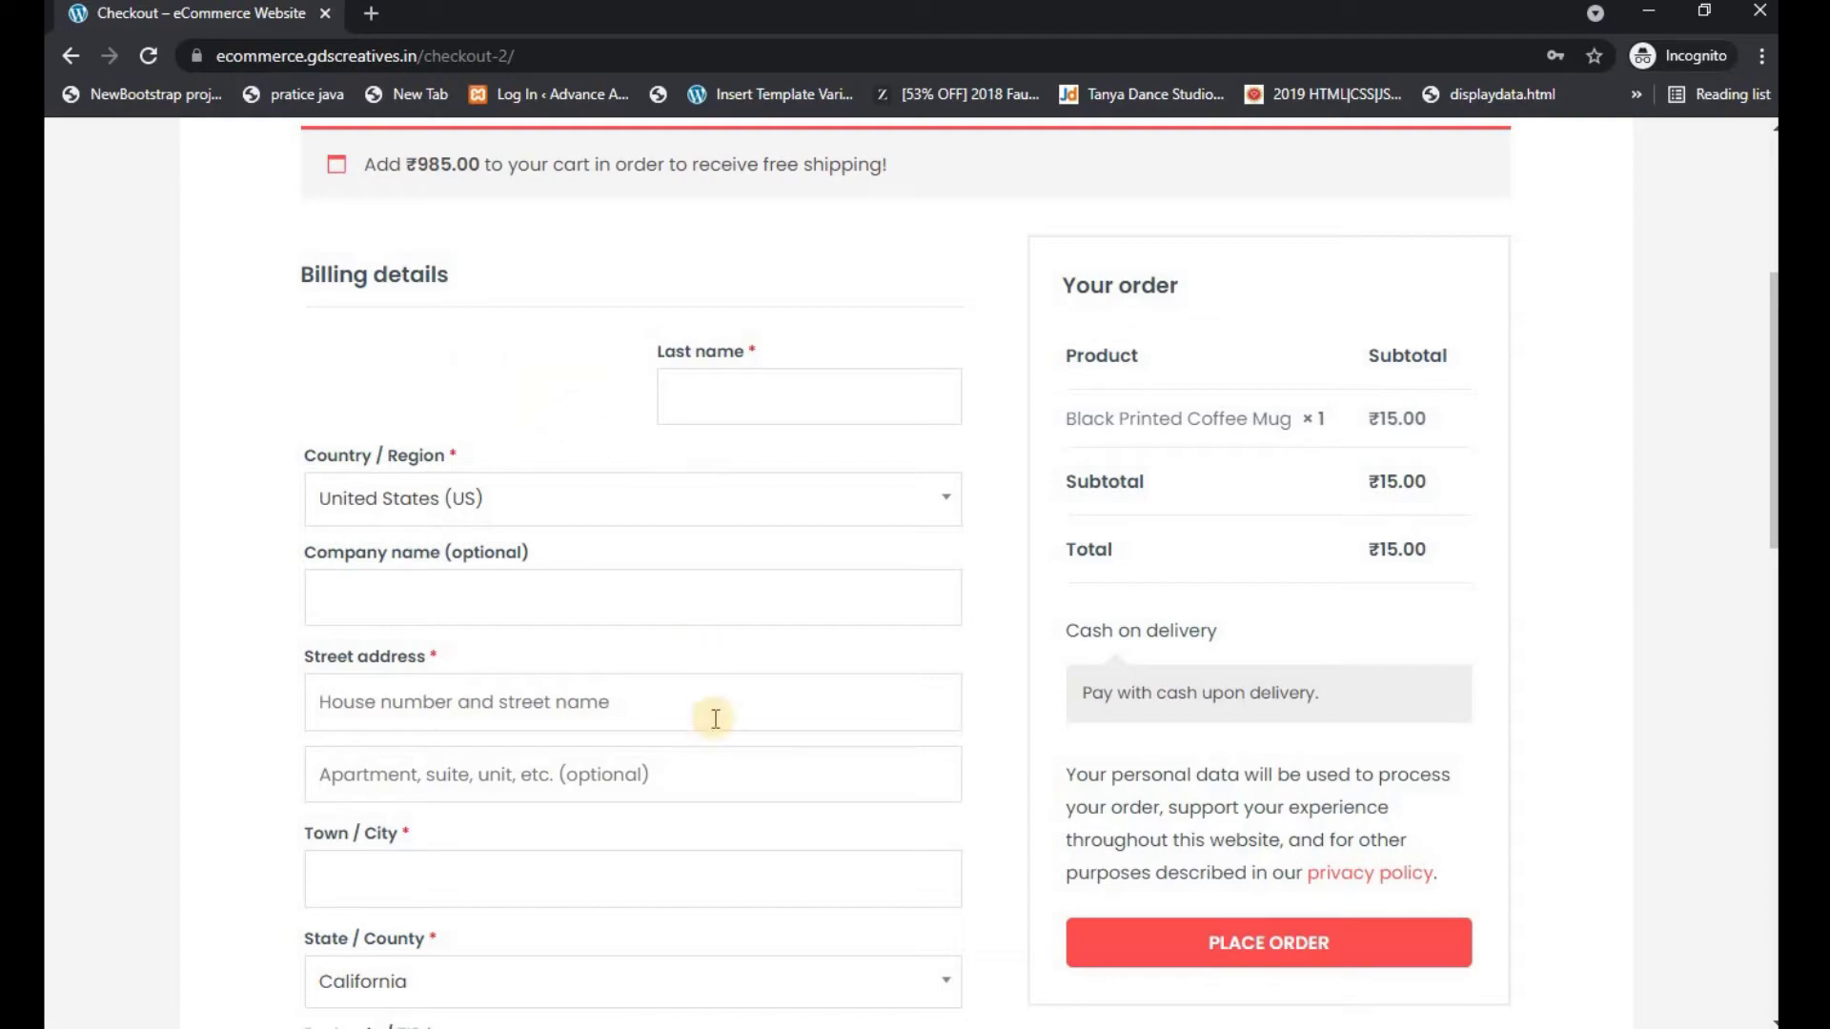
pyautogui.click(724, 992)
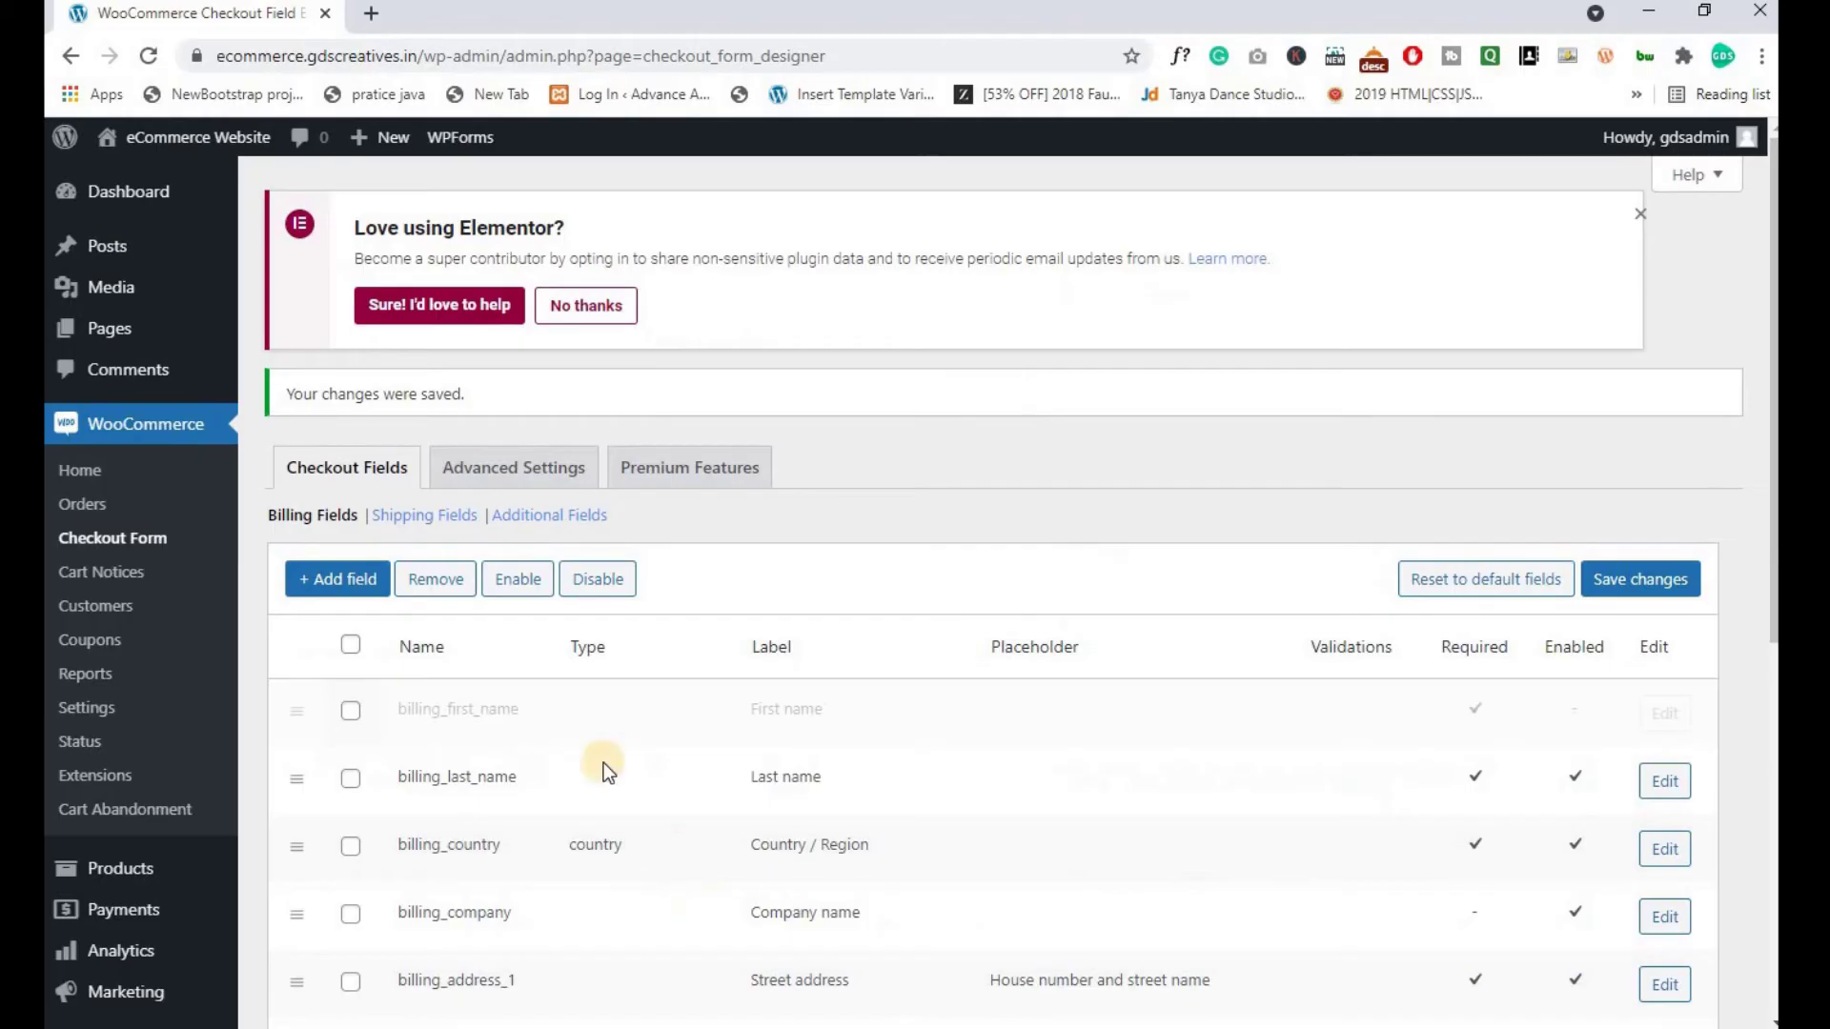
# Enable the billing_first_name field again in the billing fields list and save the changes
pyautogui.scroll(-2, 605, 762)
pyautogui.click(351, 468)
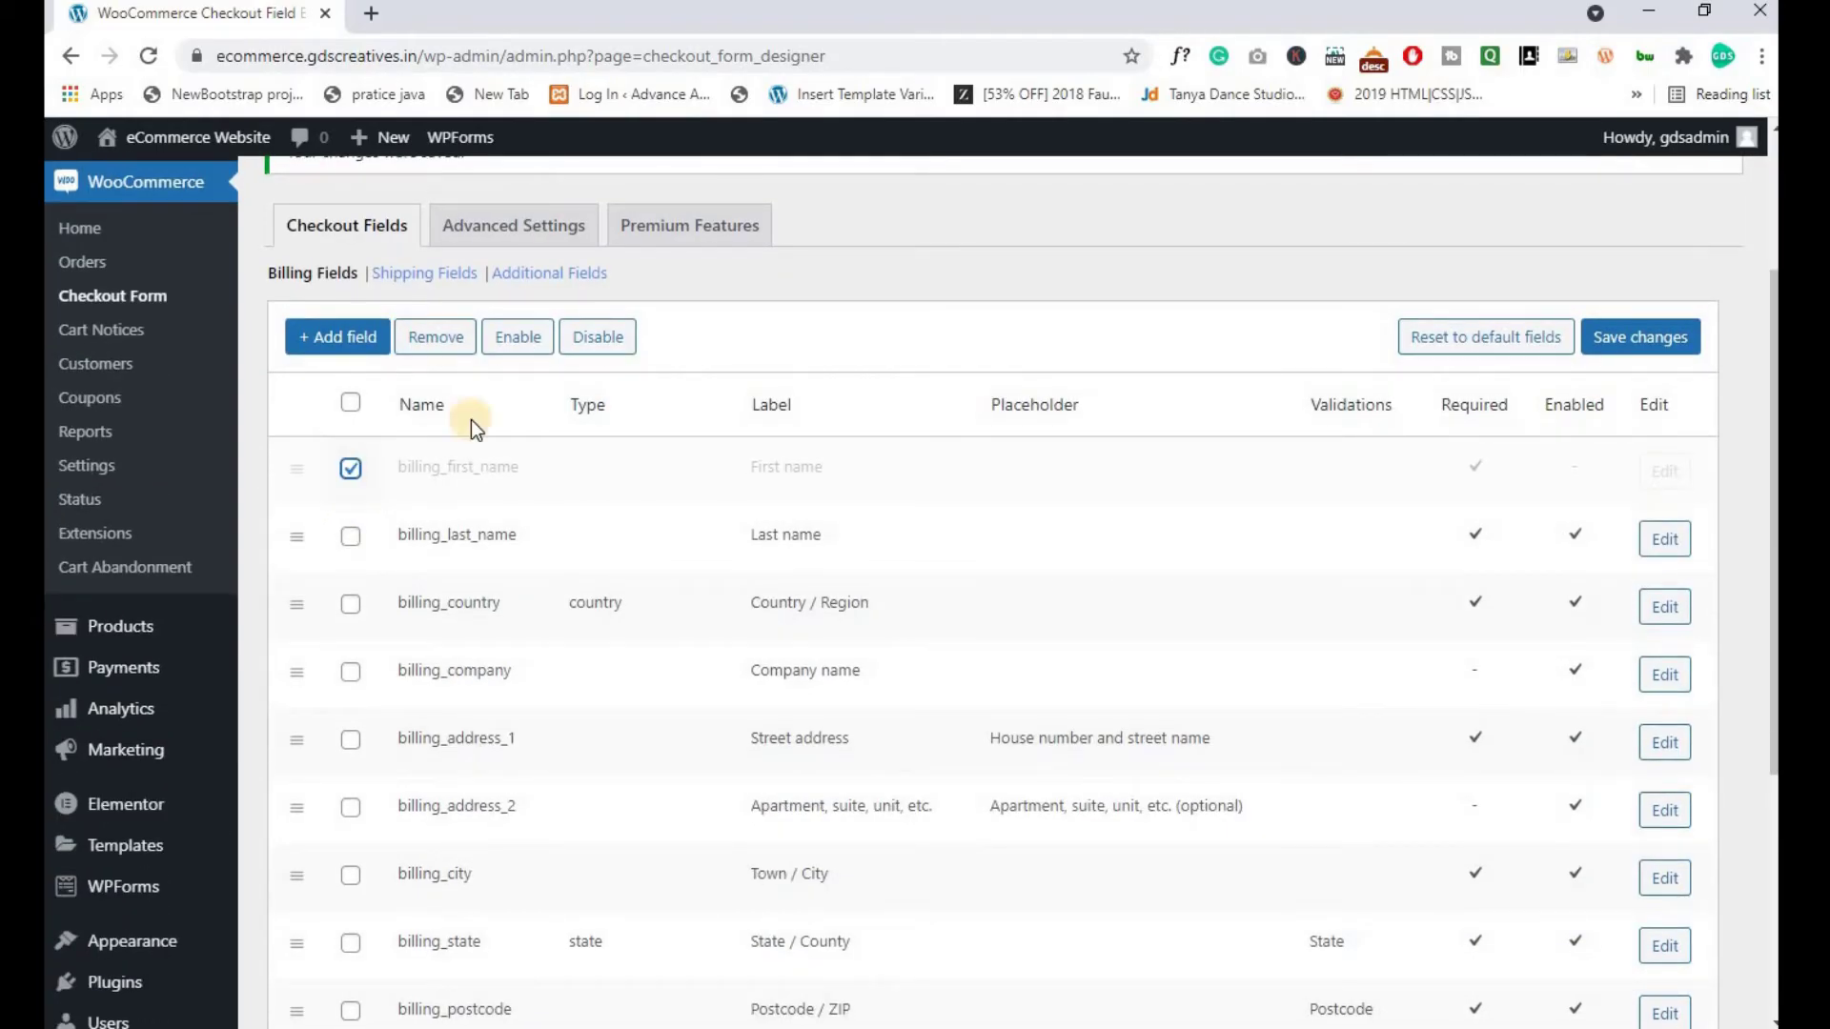
pyautogui.click(503, 341)
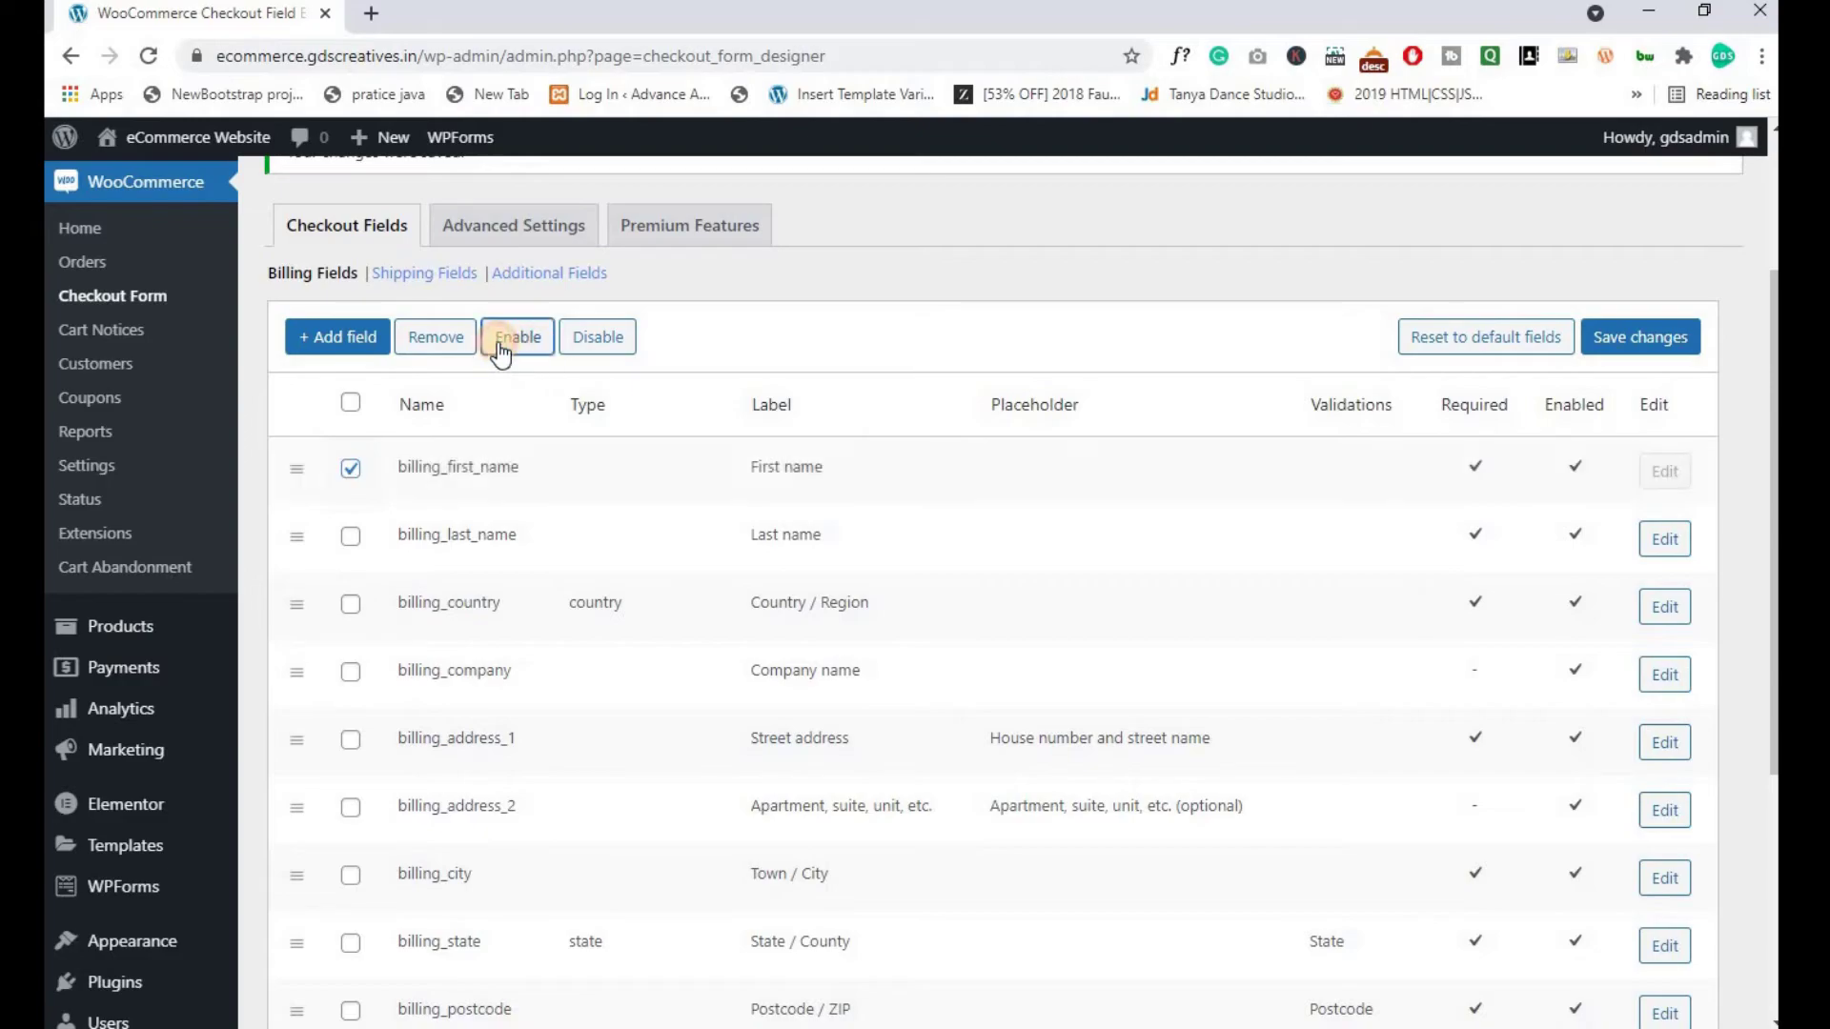
pyautogui.click(1639, 337)
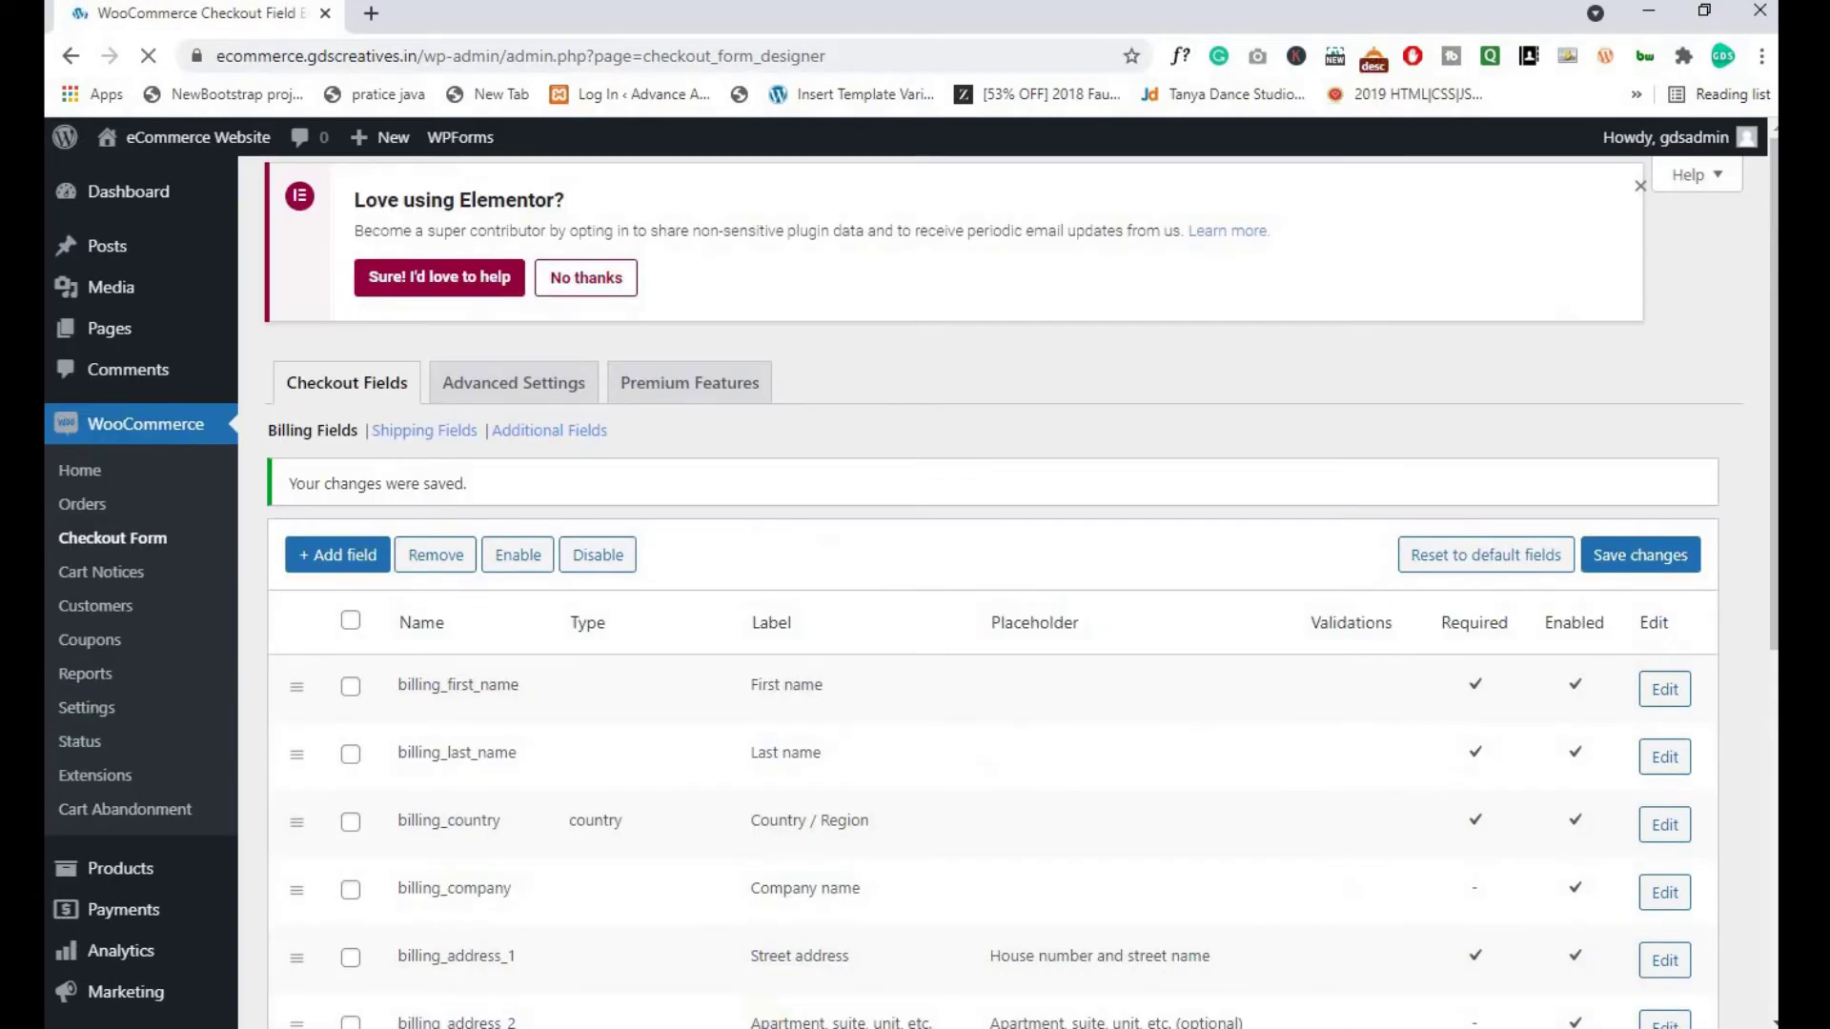
# Reload the store's checkout page, check the re-enabled First name field under Billing details, and return to the field editor
pyautogui.moveTo(862, 965)
pyautogui.press('F5')
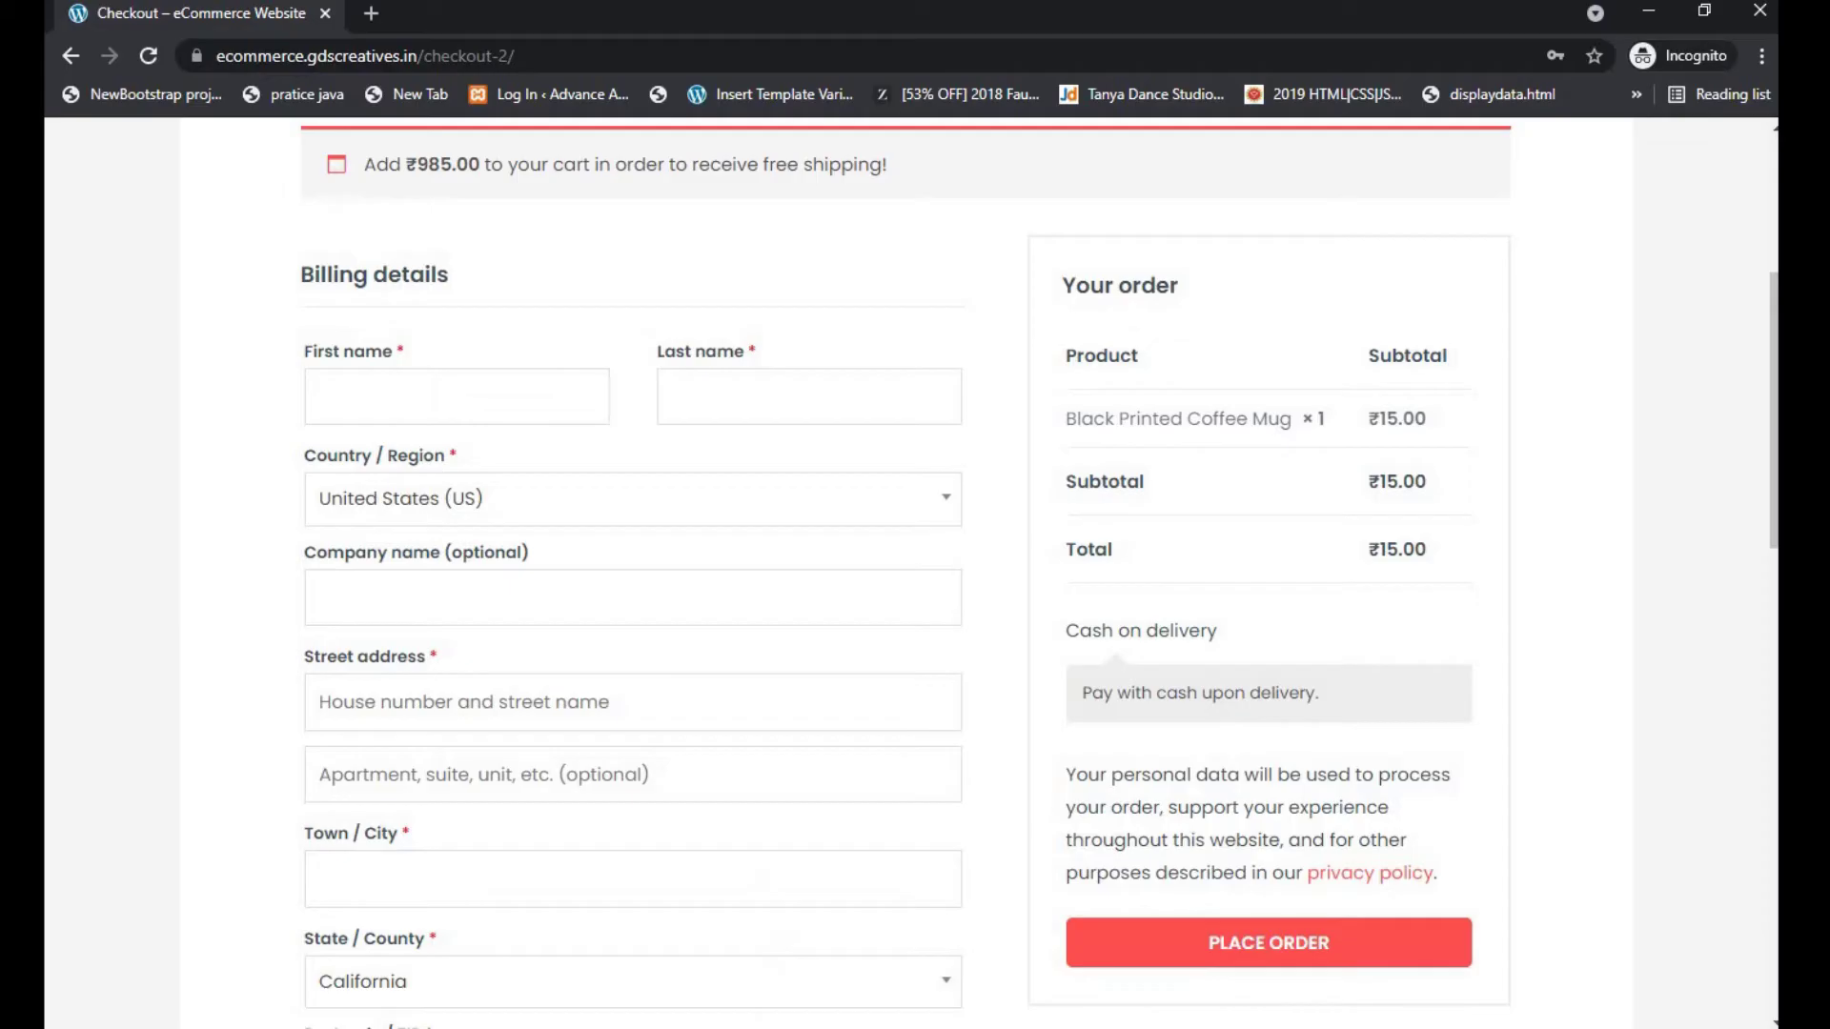
pyautogui.click(787, 1024)
pyautogui.click(702, 993)
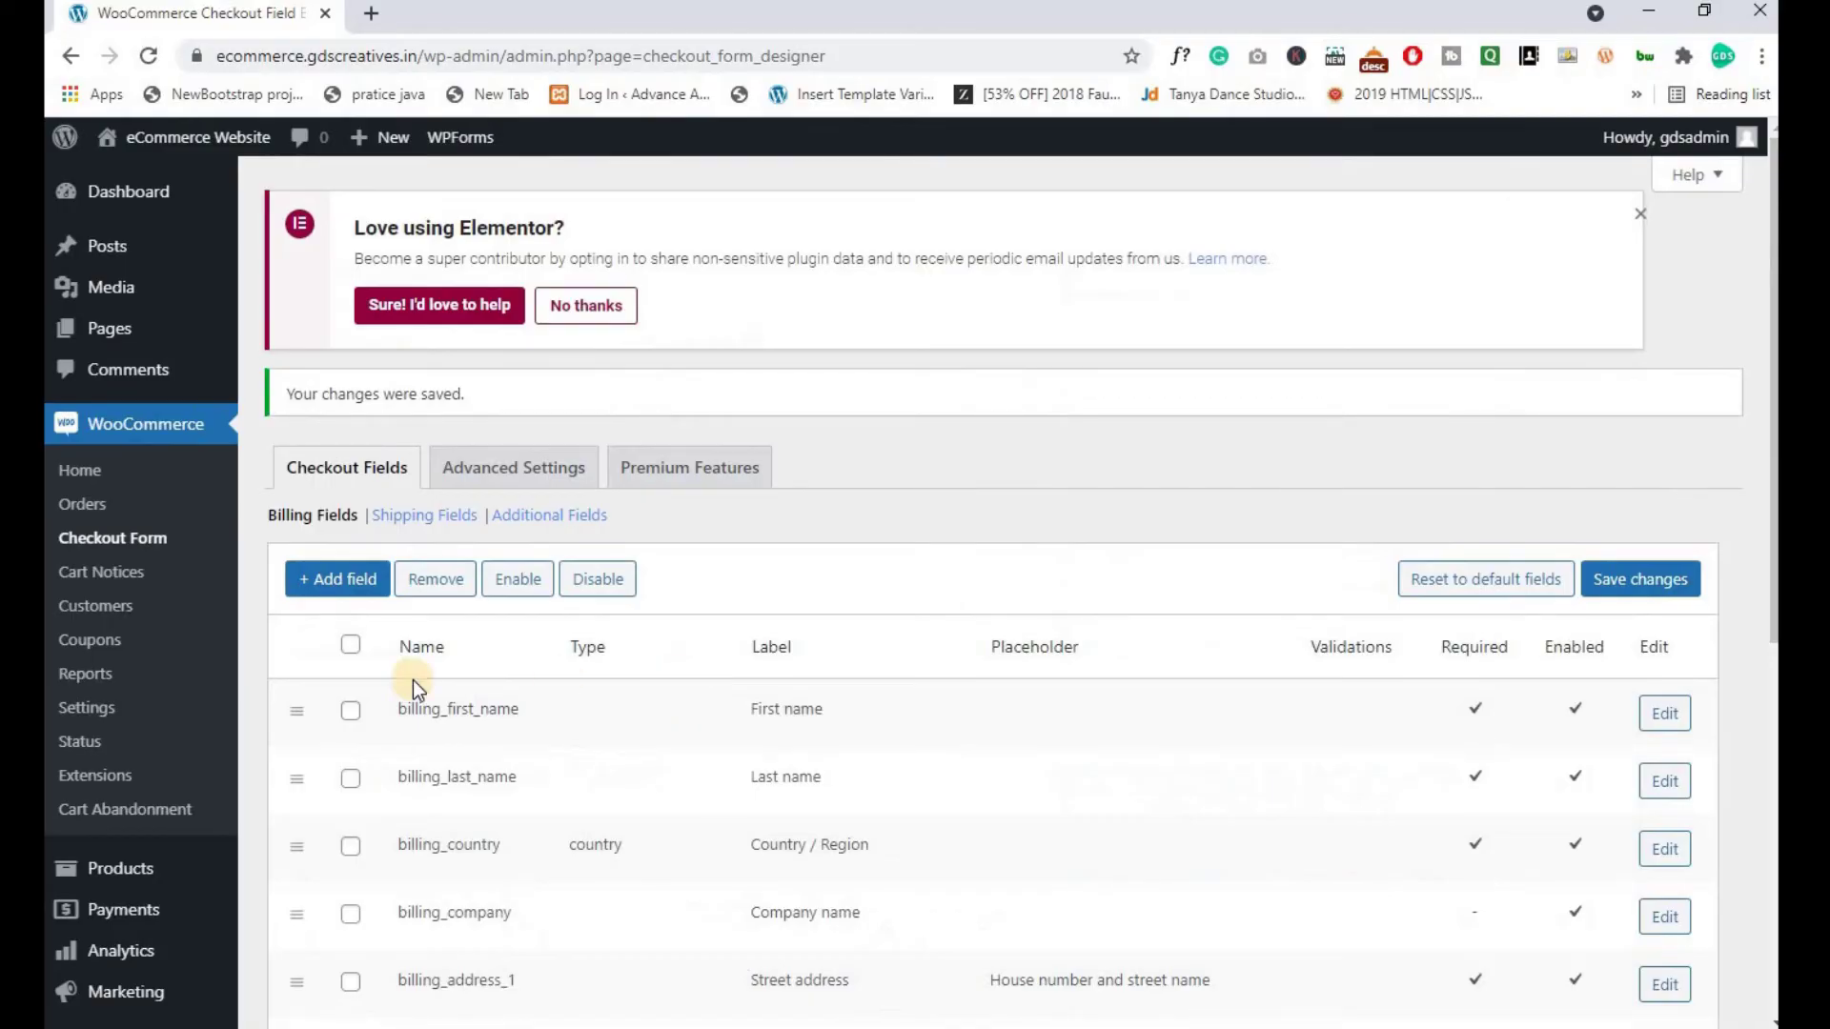
# Display the shipping fields list in the checkout field editor
pyautogui.click(350, 711)
pyautogui.click(351, 711)
pyautogui.scroll(-7, 472, 586)
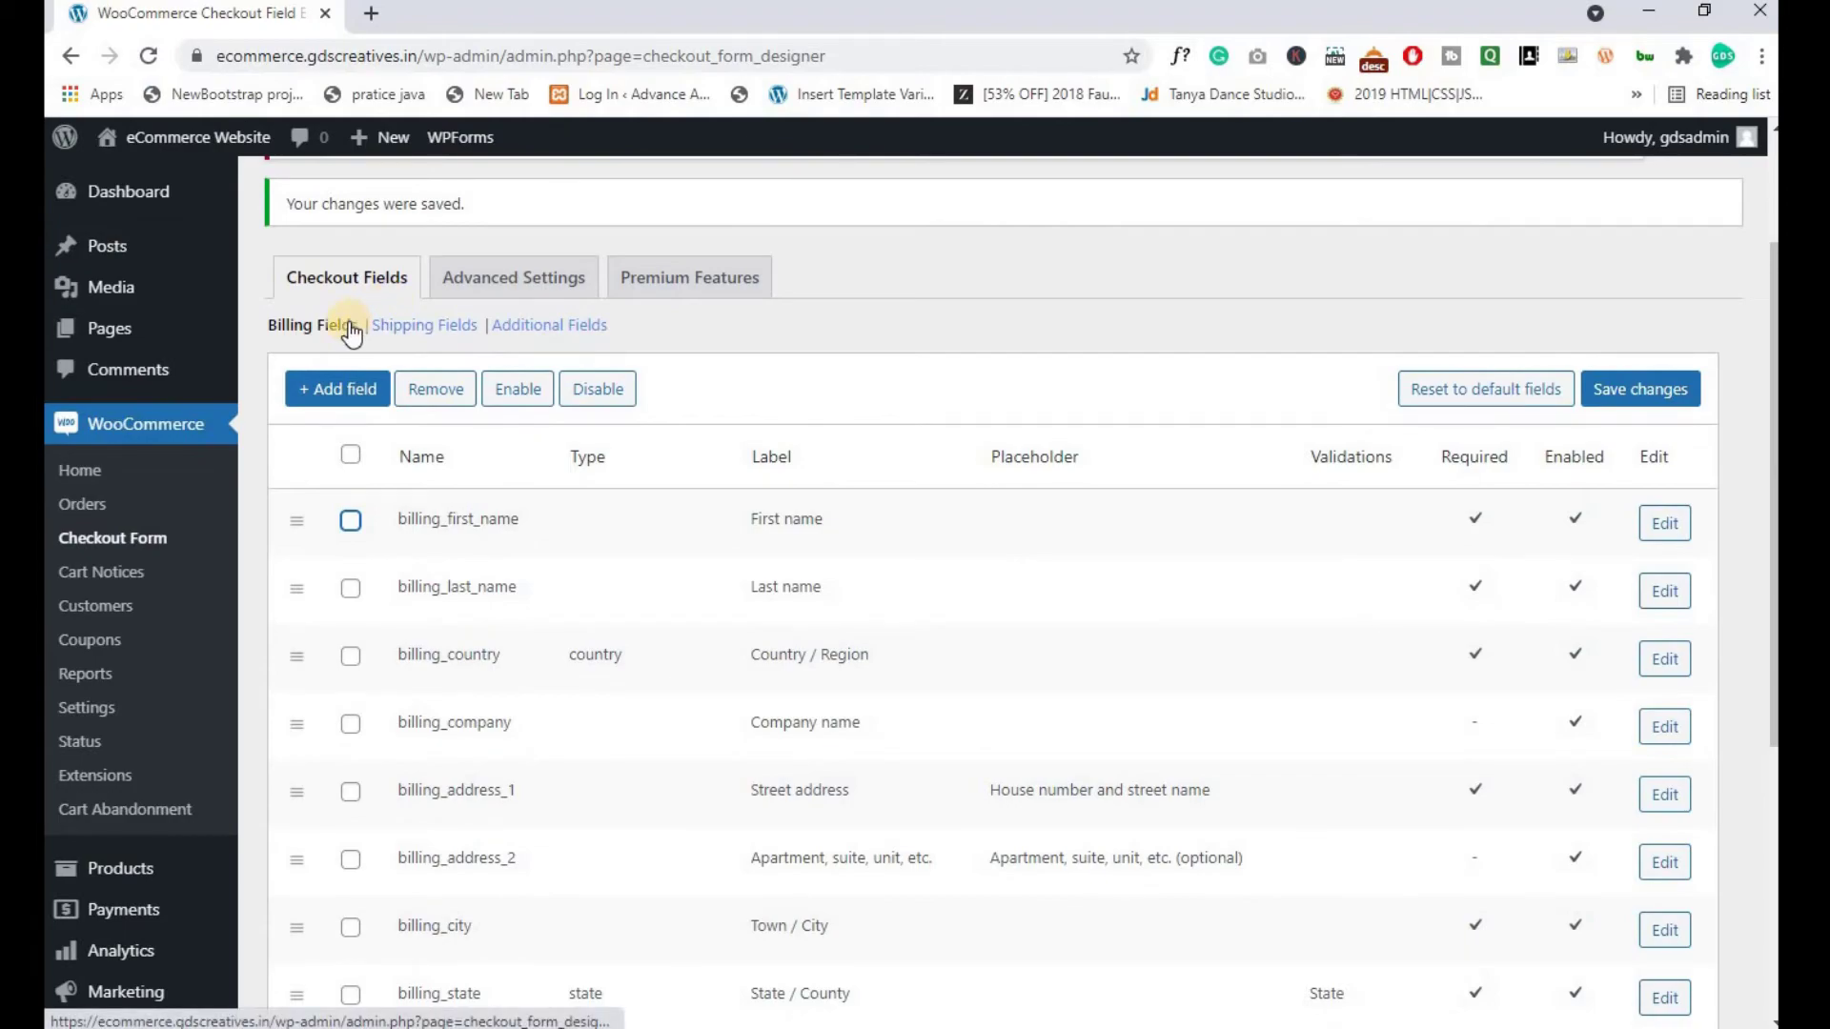
pyautogui.click(425, 328)
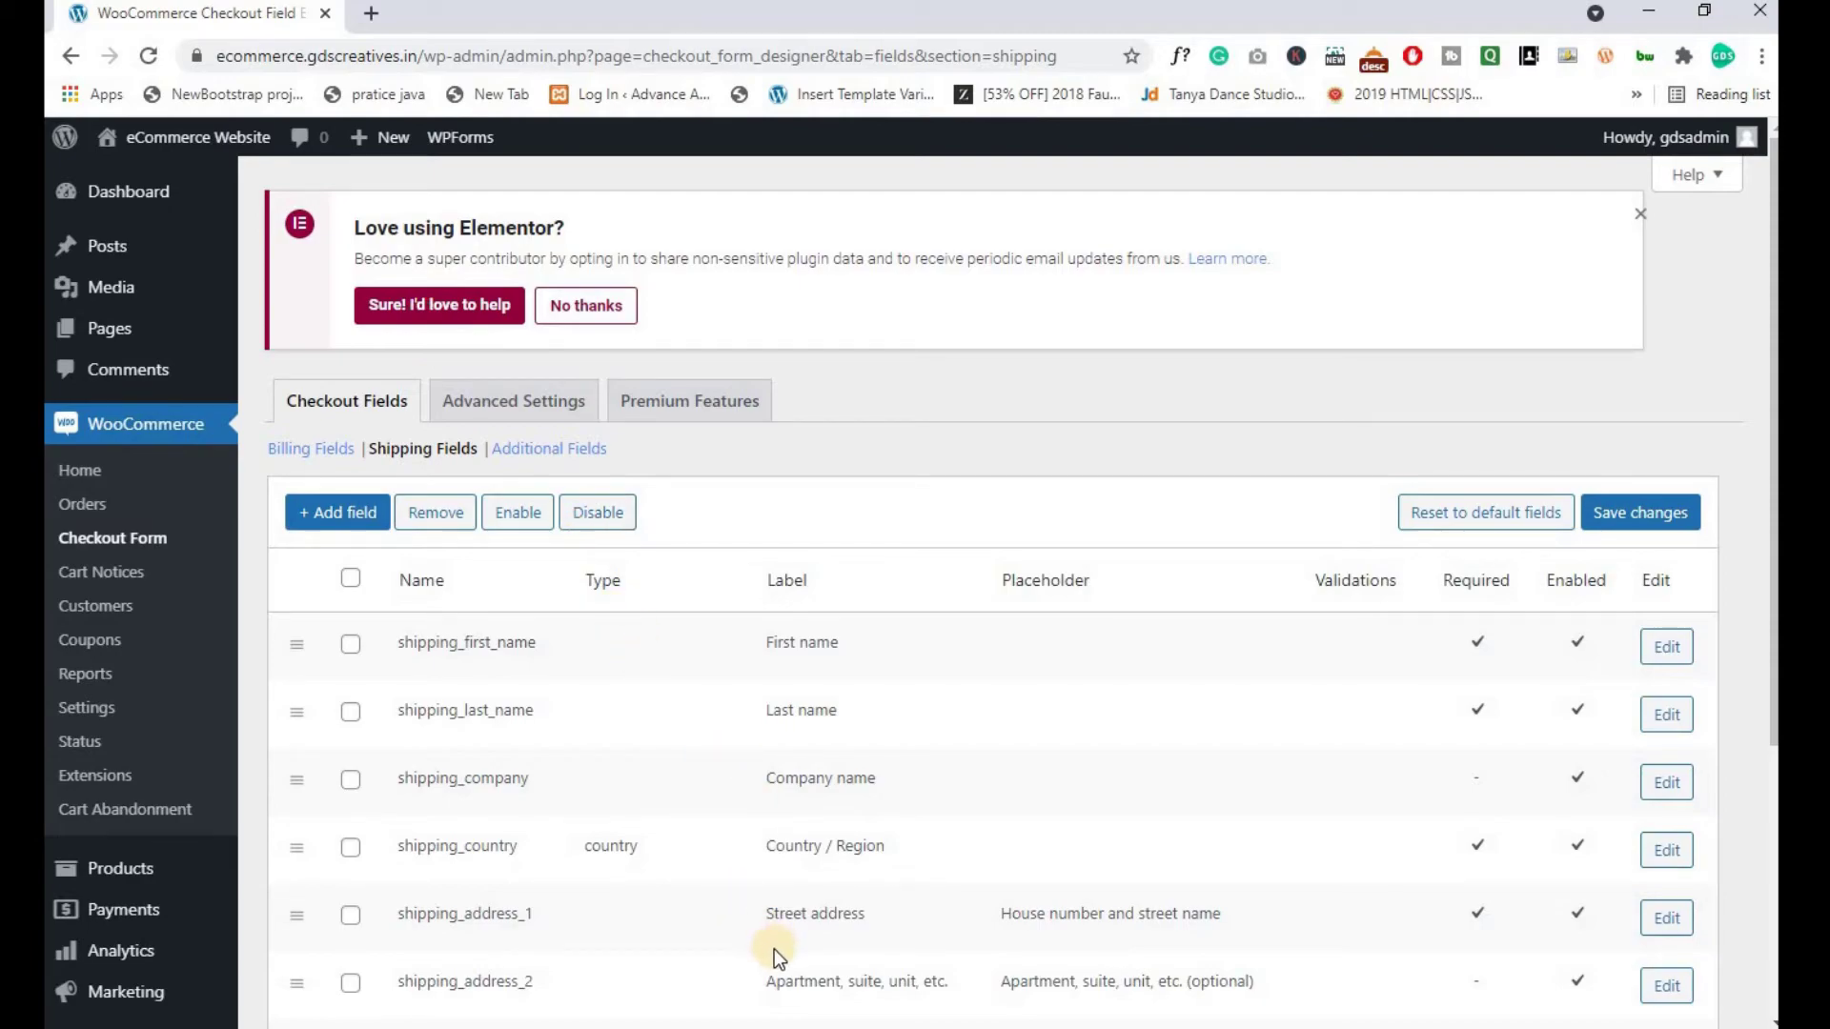
# Look through the store's checkout page down to Additional information for shipping fields, and return to the field editor
pyautogui.moveTo(770, 1018)
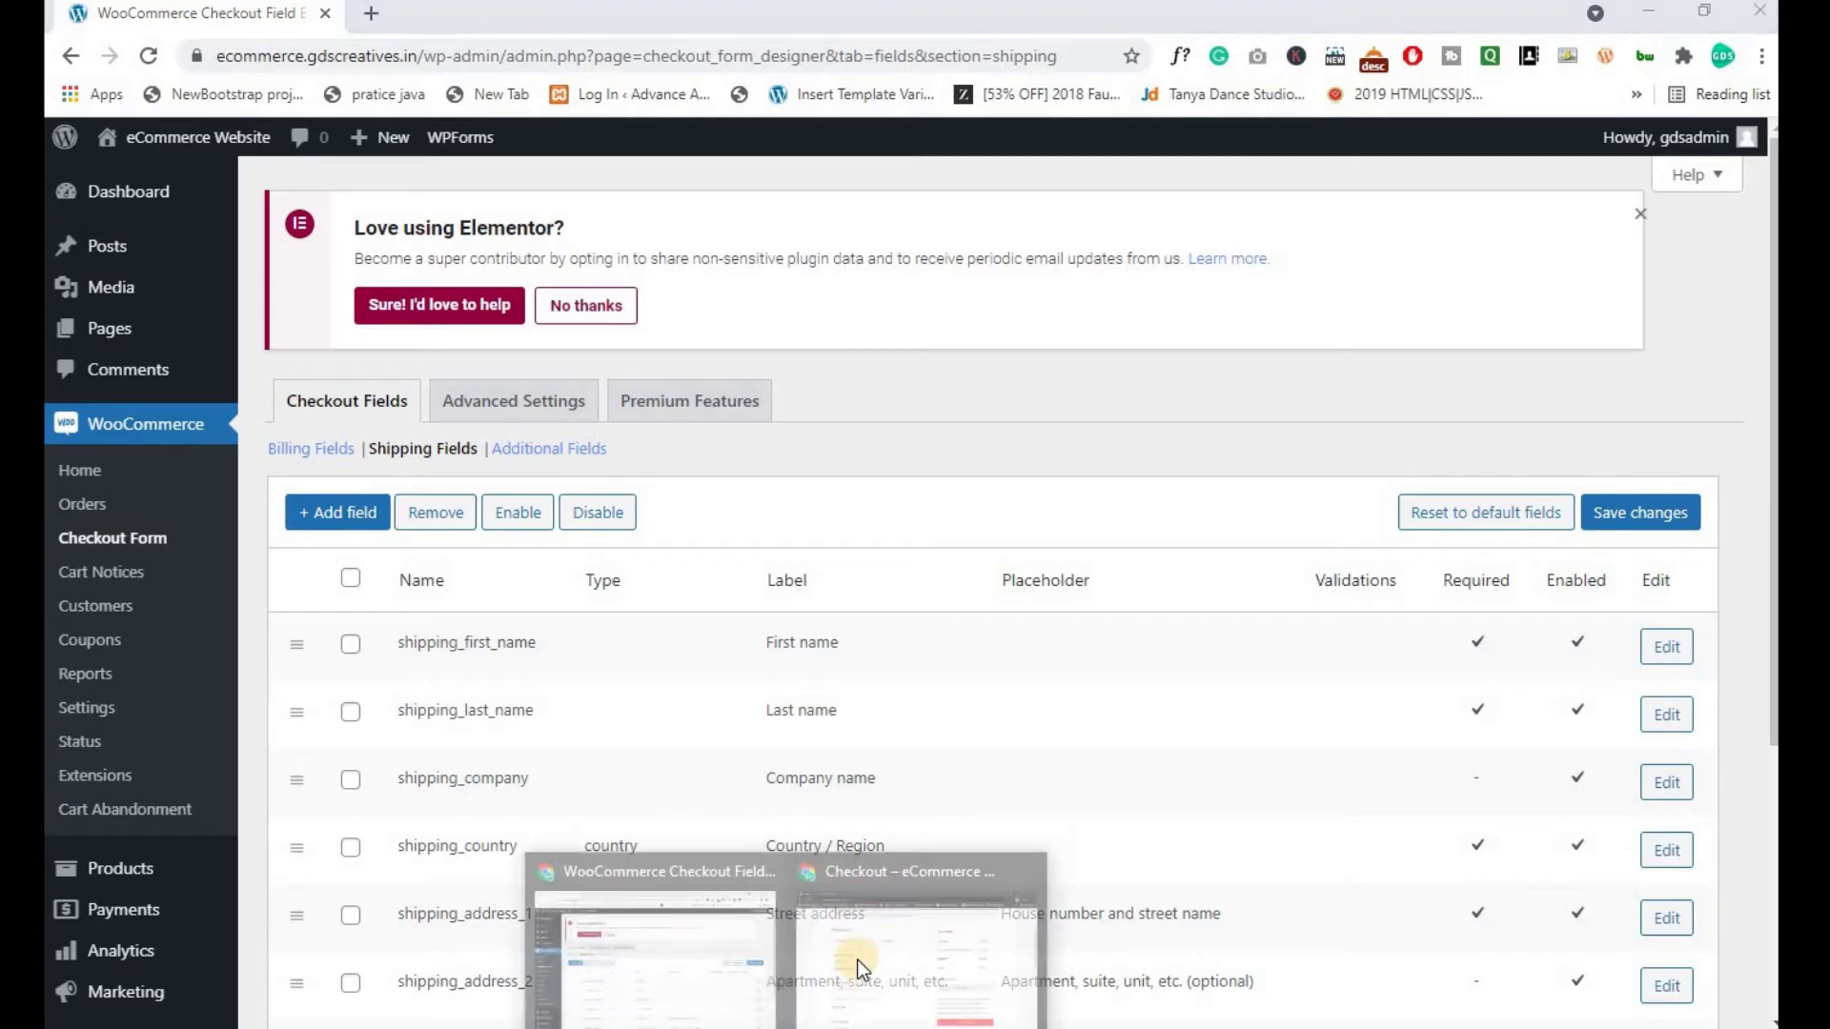
pyautogui.click(856, 959)
pyautogui.scroll(-8, 420, 596)
pyautogui.scroll(-4, 420, 596)
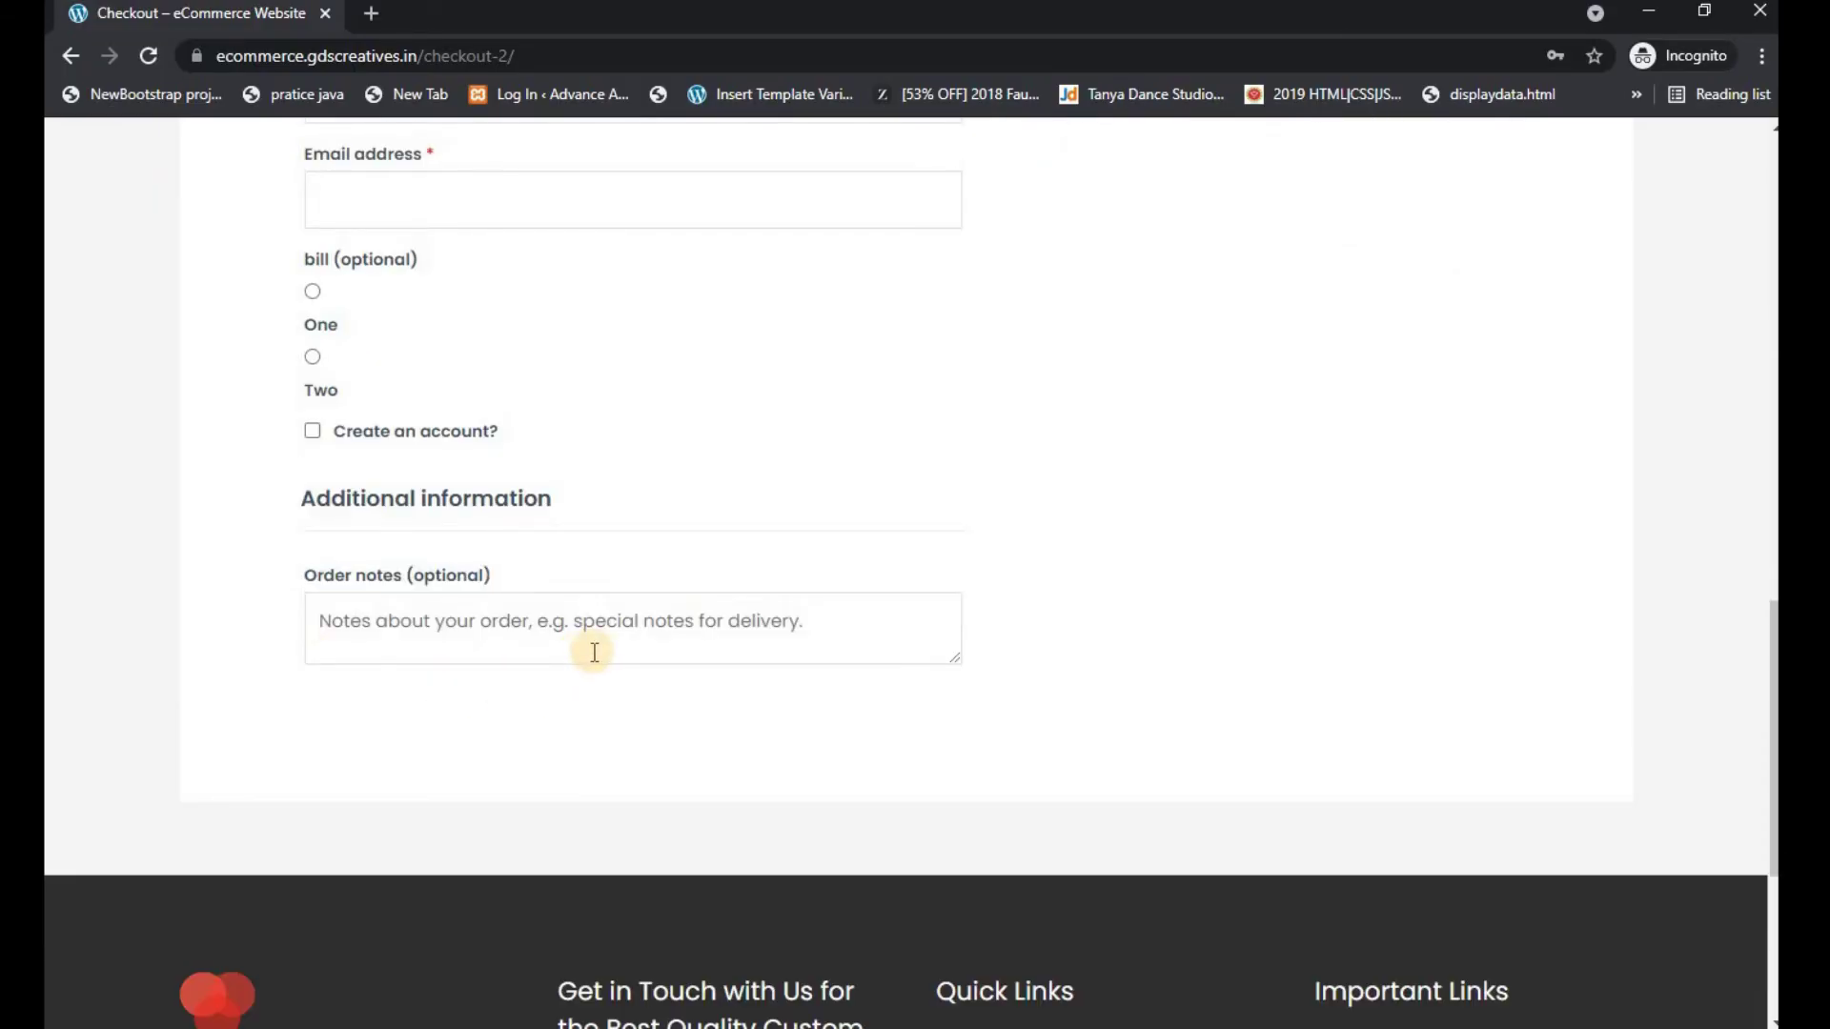
pyautogui.scroll(7, 592, 652)
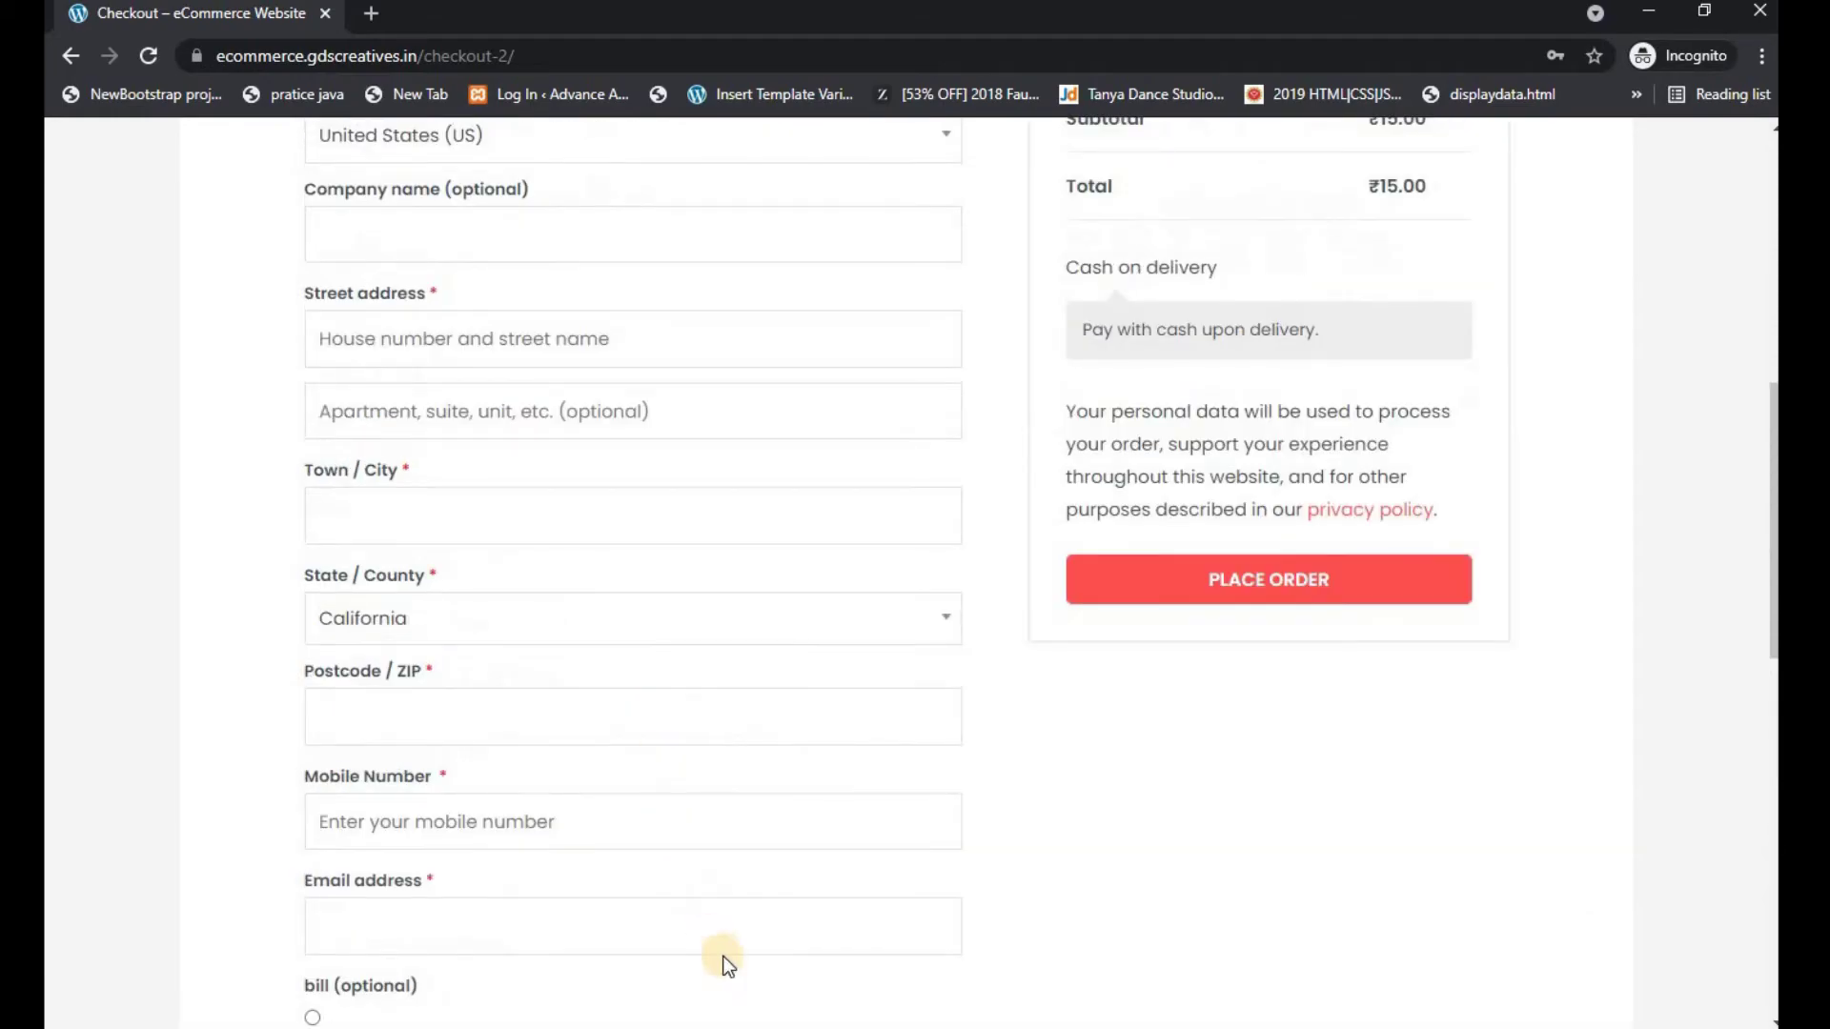
pyautogui.moveTo(781, 1018)
pyautogui.click(648, 934)
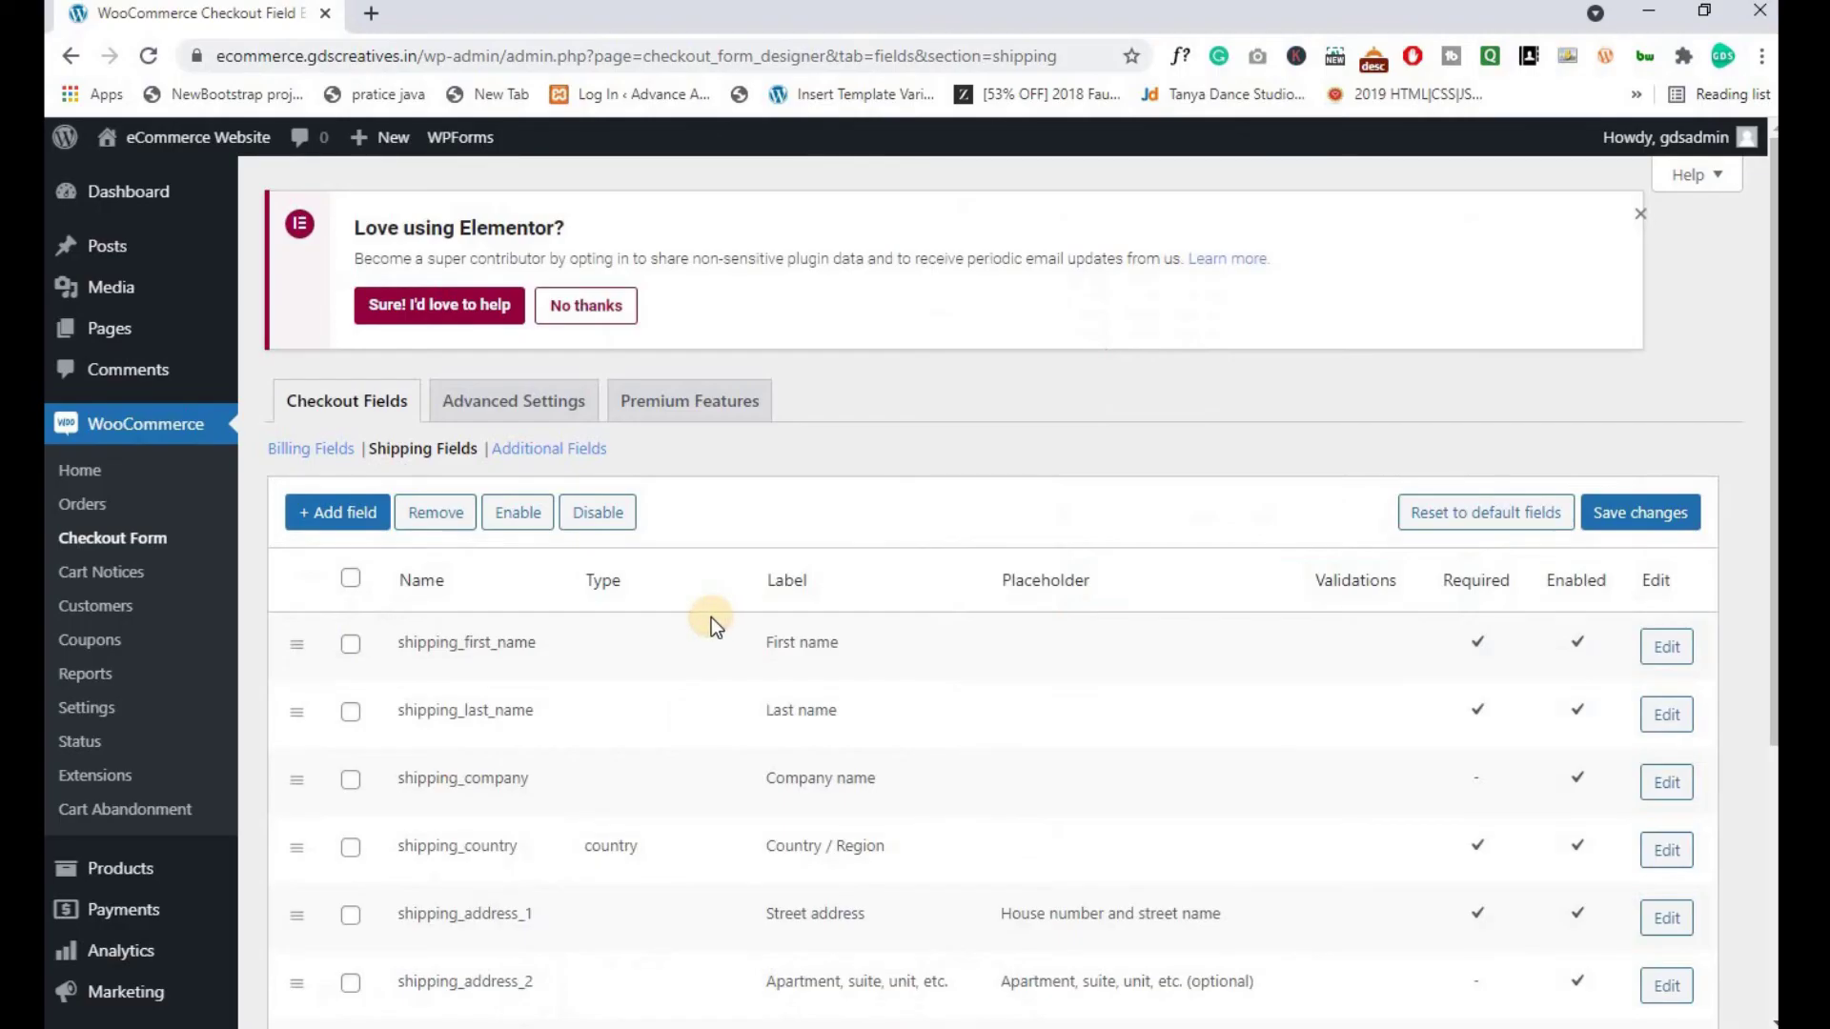
# Review the shipping fields list and the types available for a new shipping field, closing the form without saving
pyautogui.scroll(-4, 713, 616)
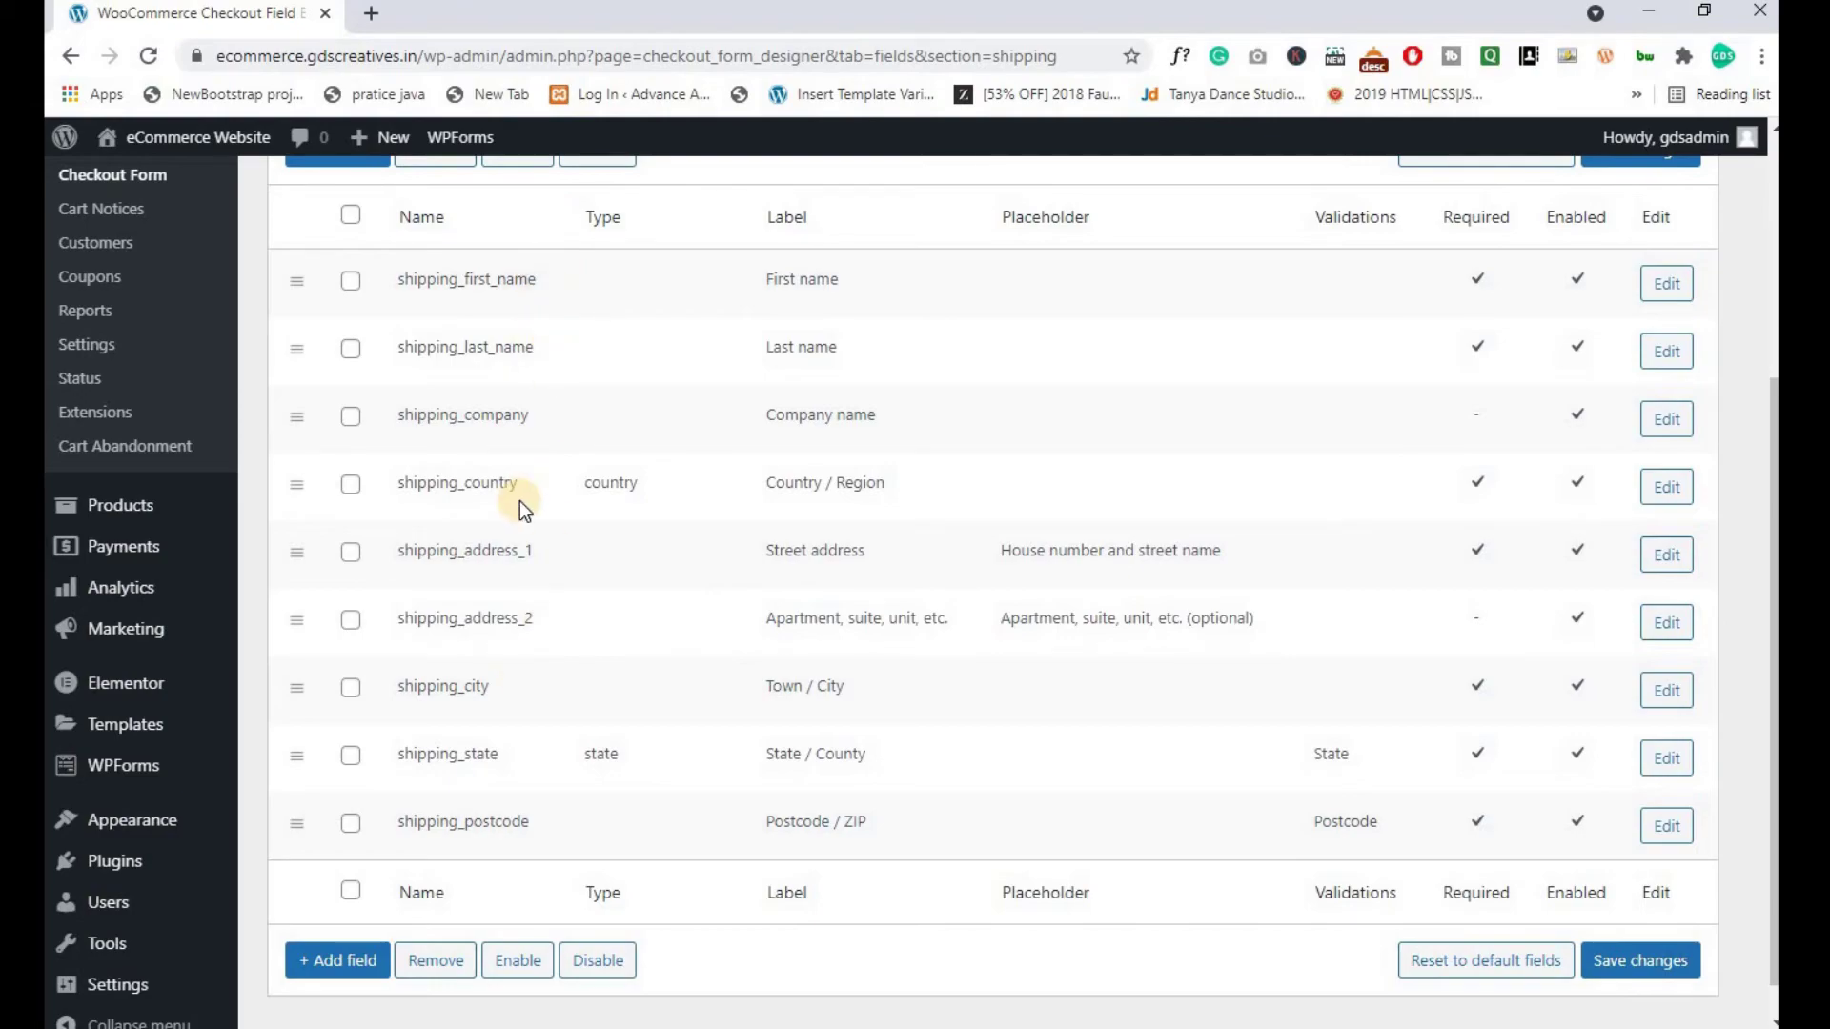
pyautogui.scroll(3, 519, 502)
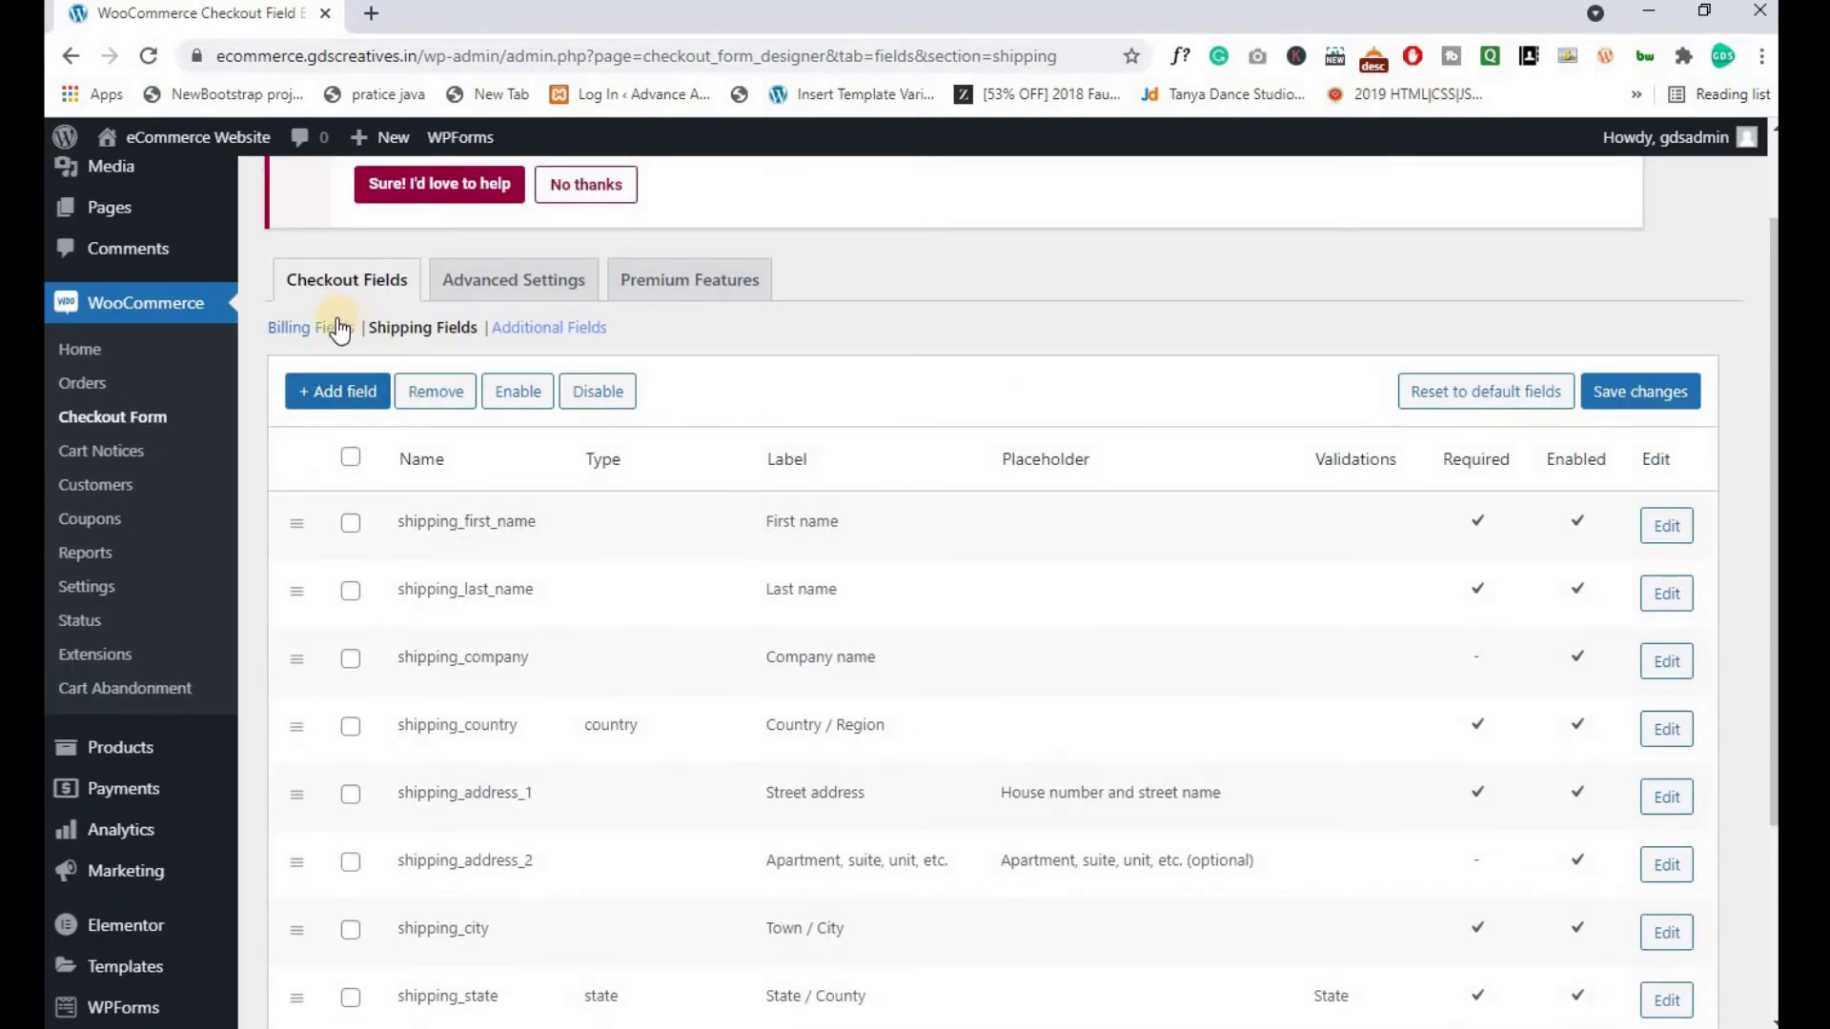
pyautogui.scroll(-3, 547, 480)
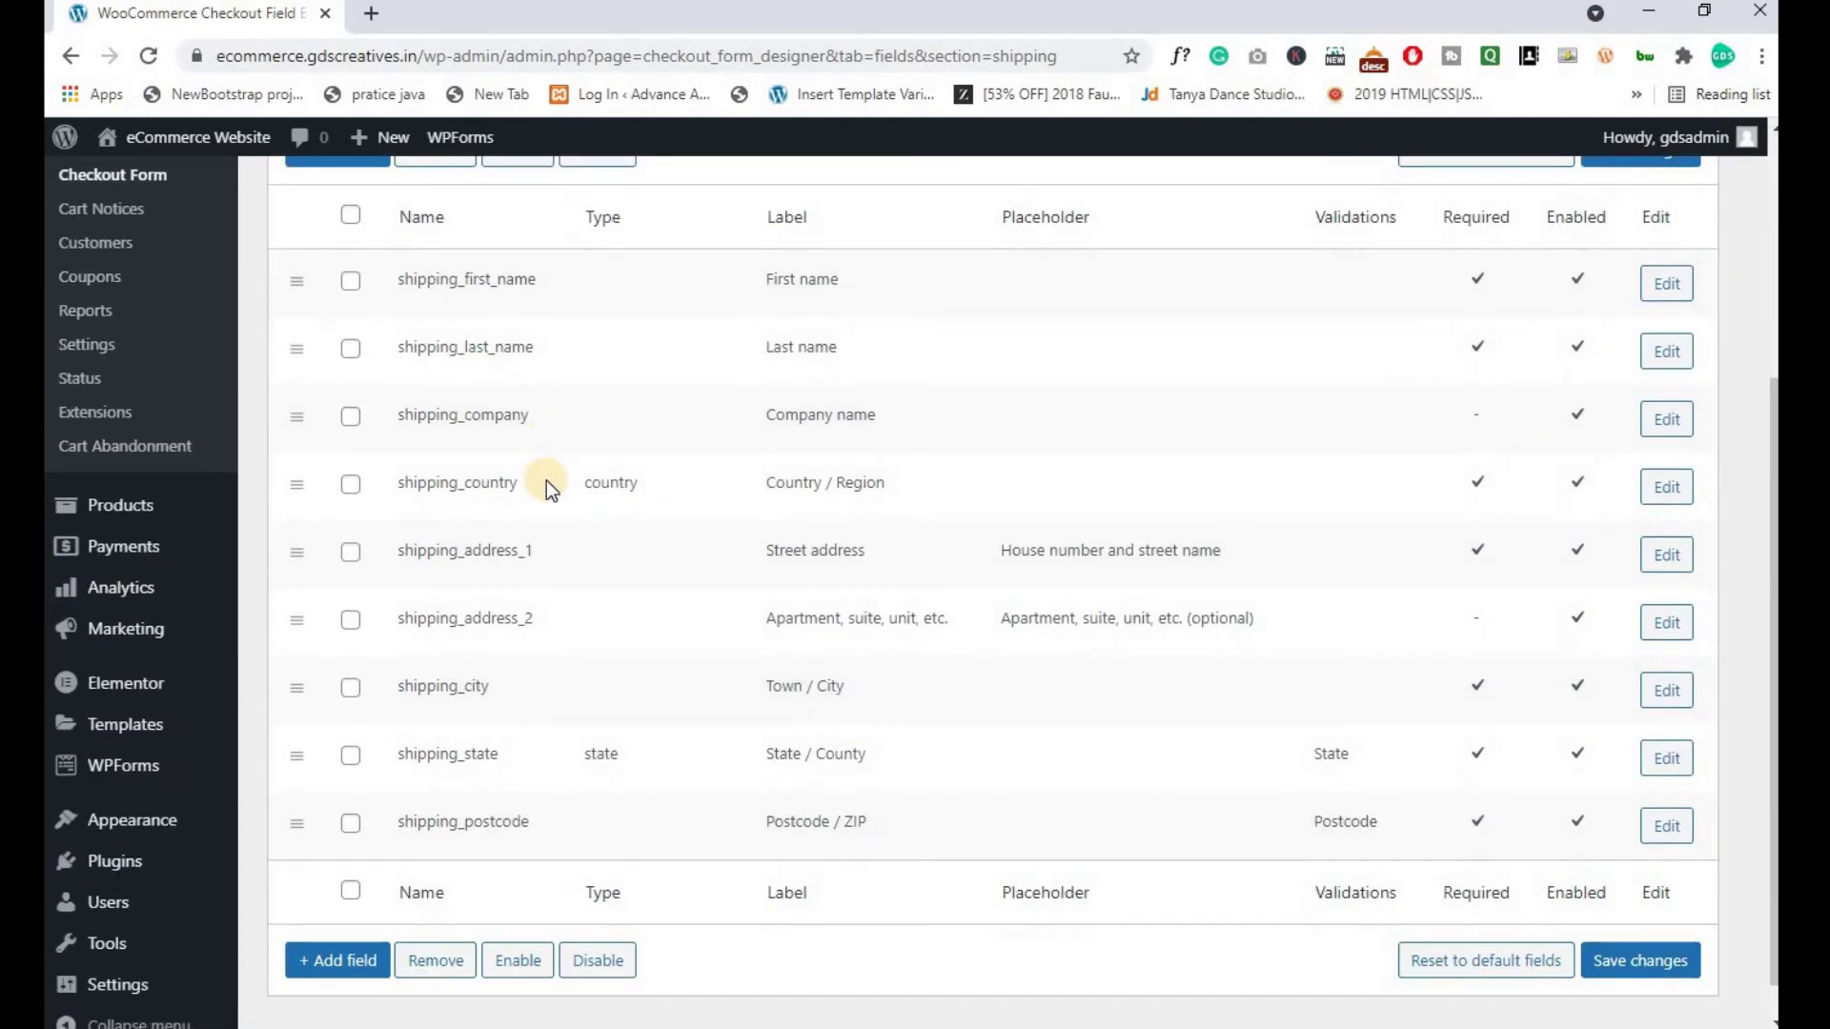
pyautogui.scroll(1, 546, 480)
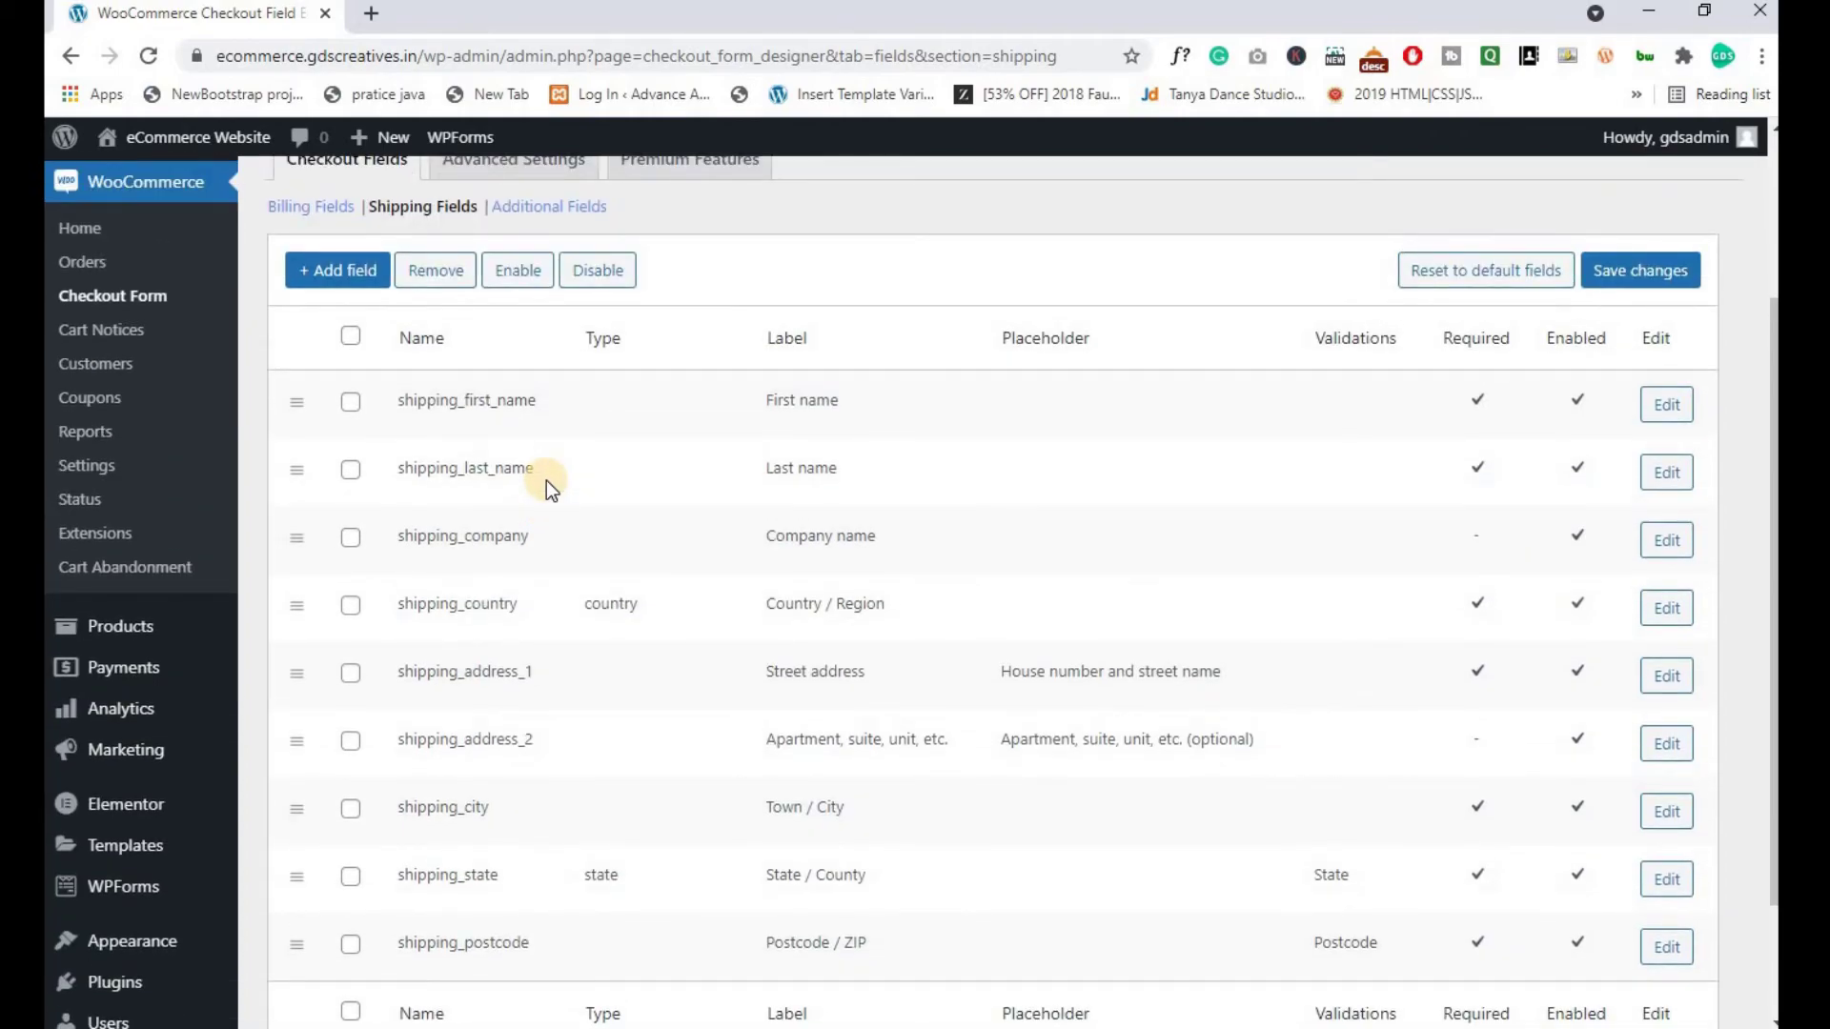
pyautogui.click(345, 272)
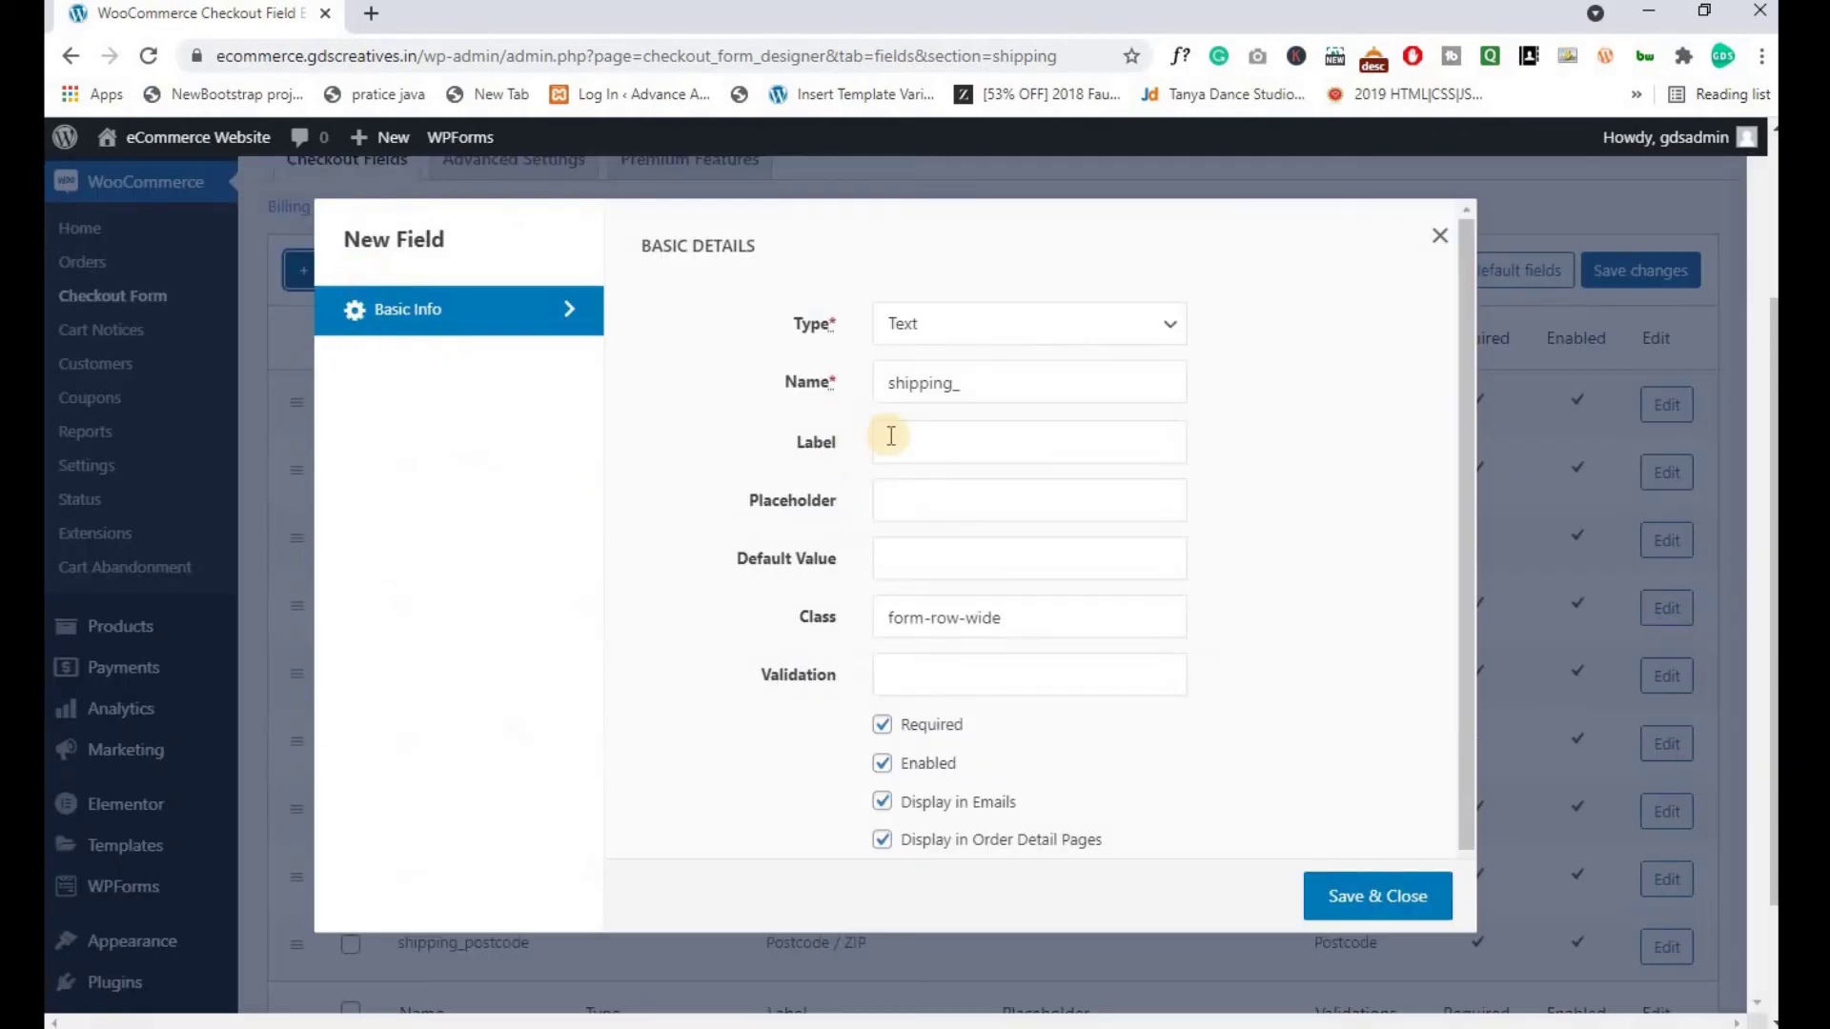
pyautogui.click(978, 342)
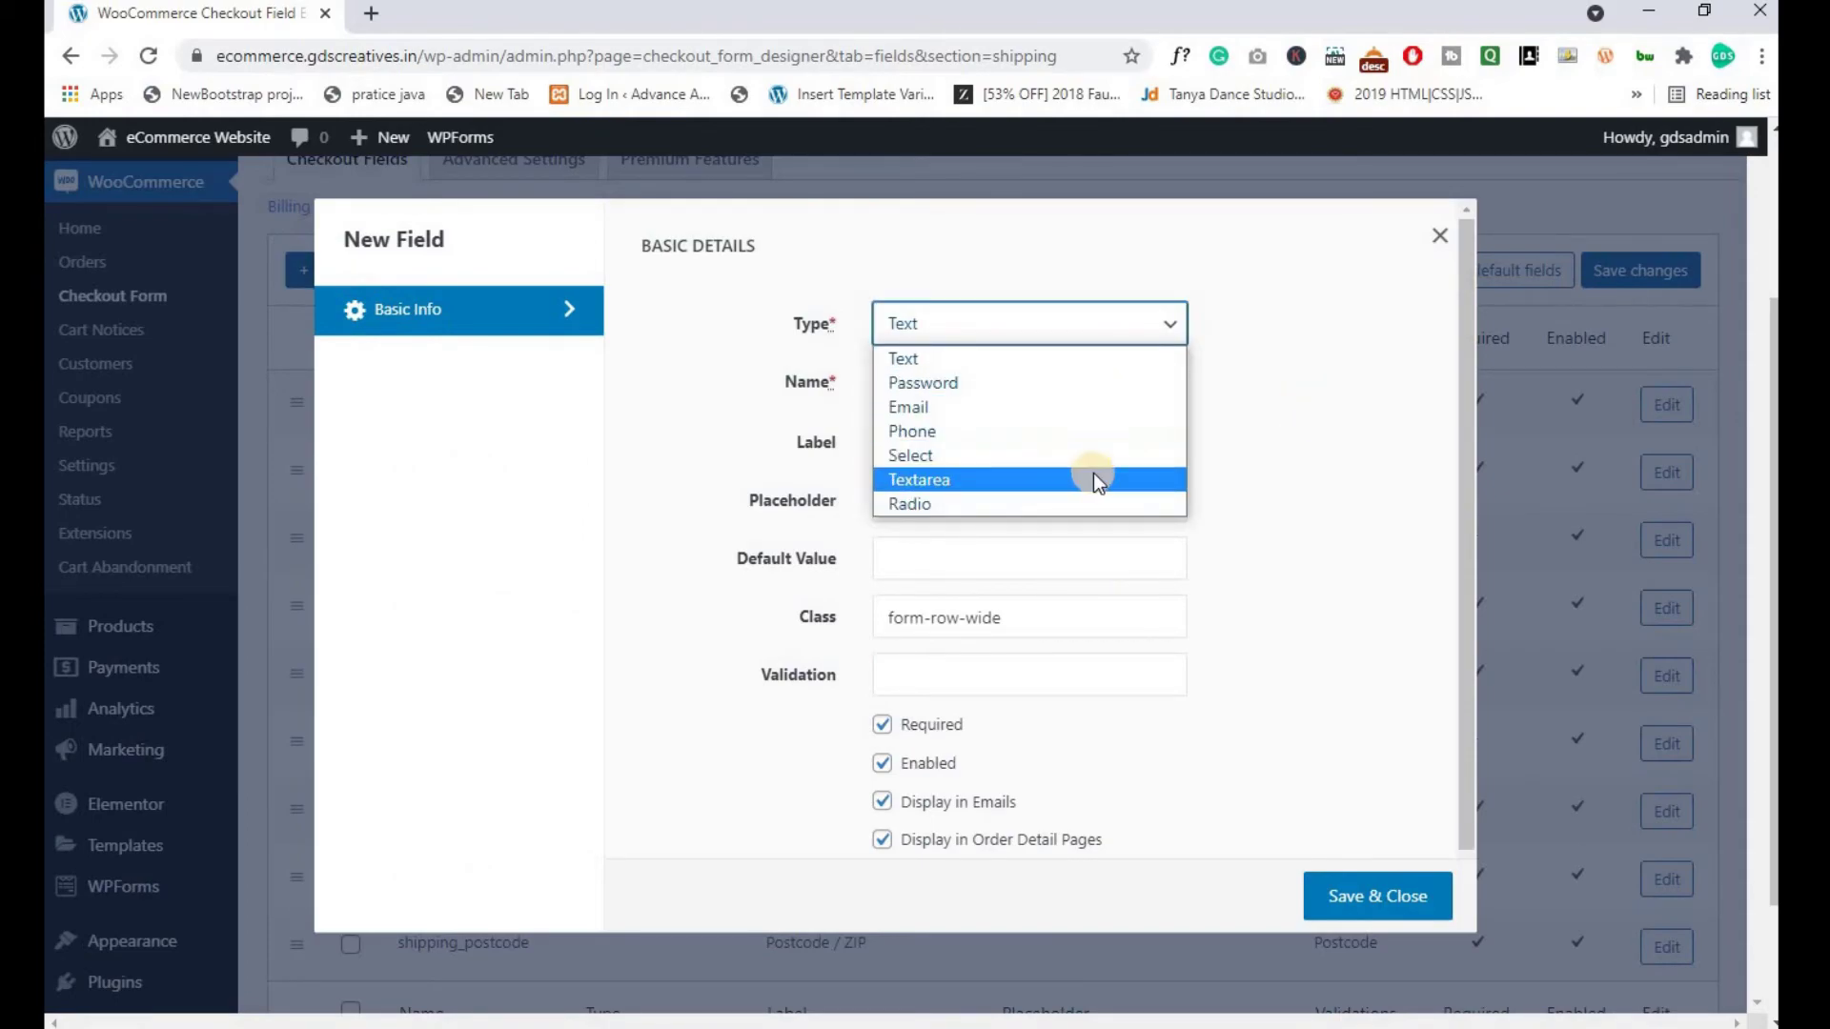
pyautogui.click(1437, 237)
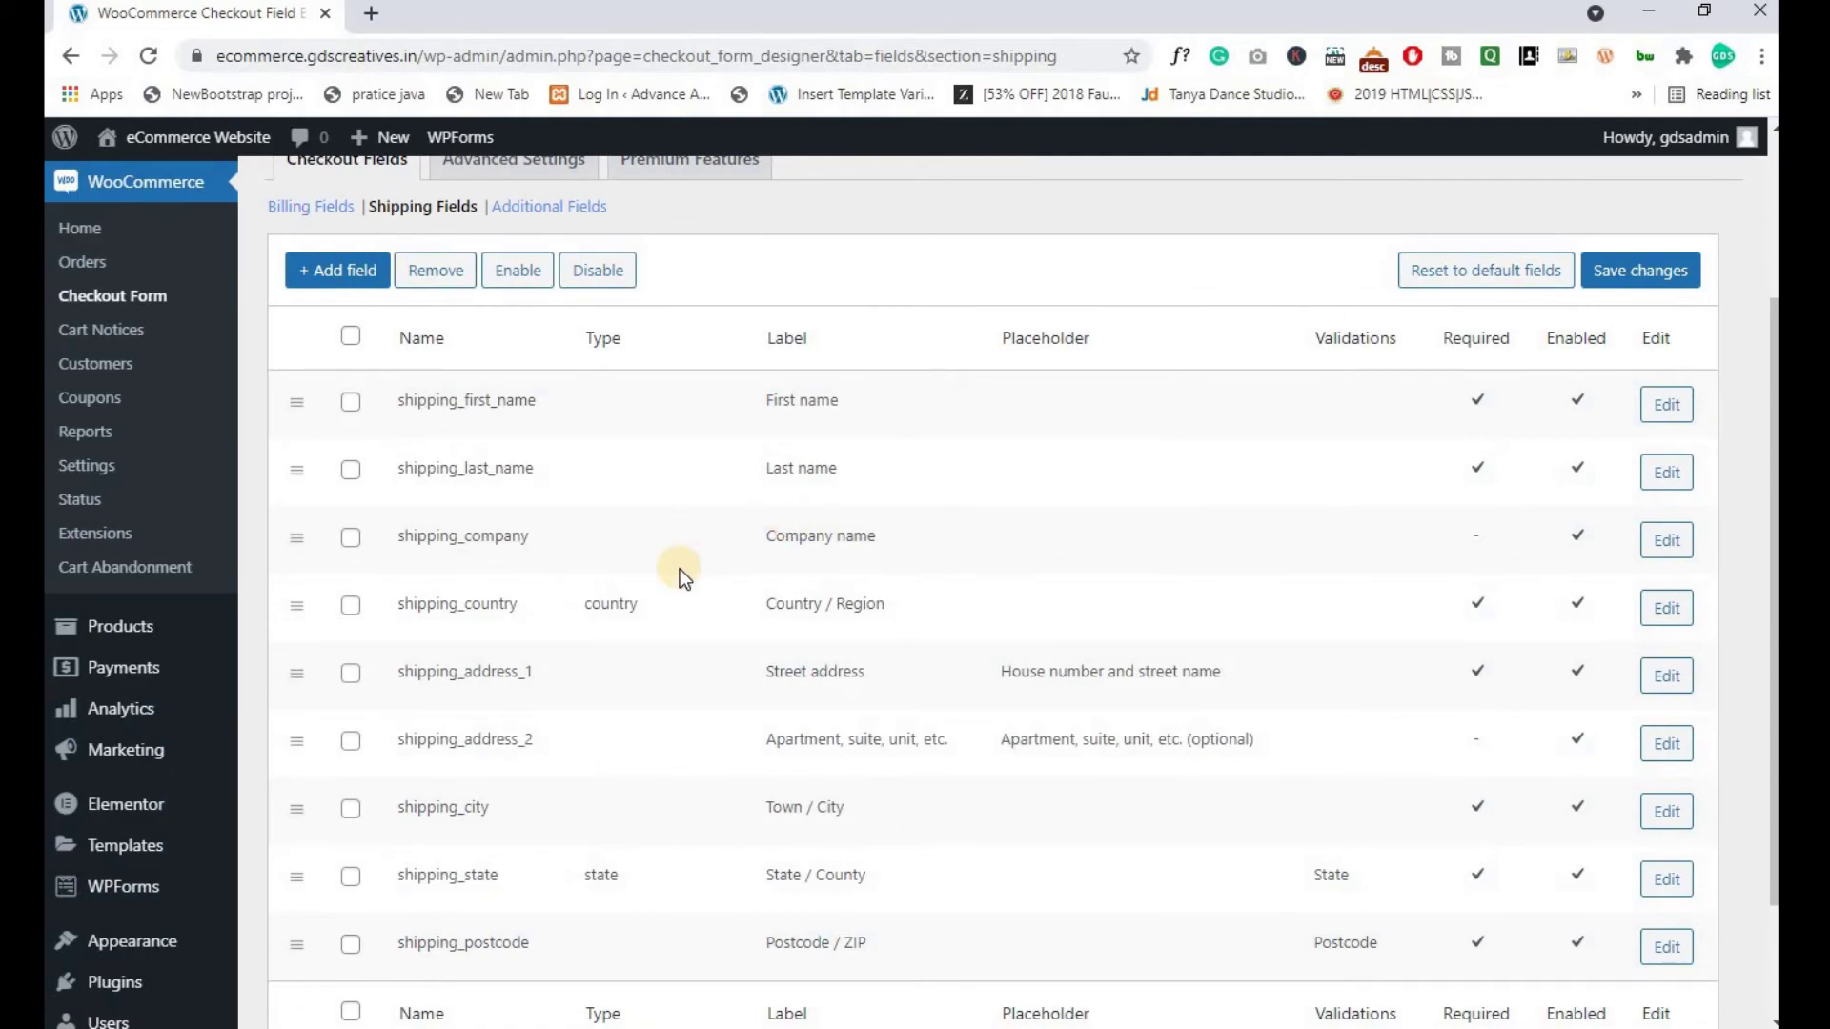
# Display the additional fields list and examine the types available for a new additional field, closing the form without saving
pyautogui.scroll(3, 679, 569)
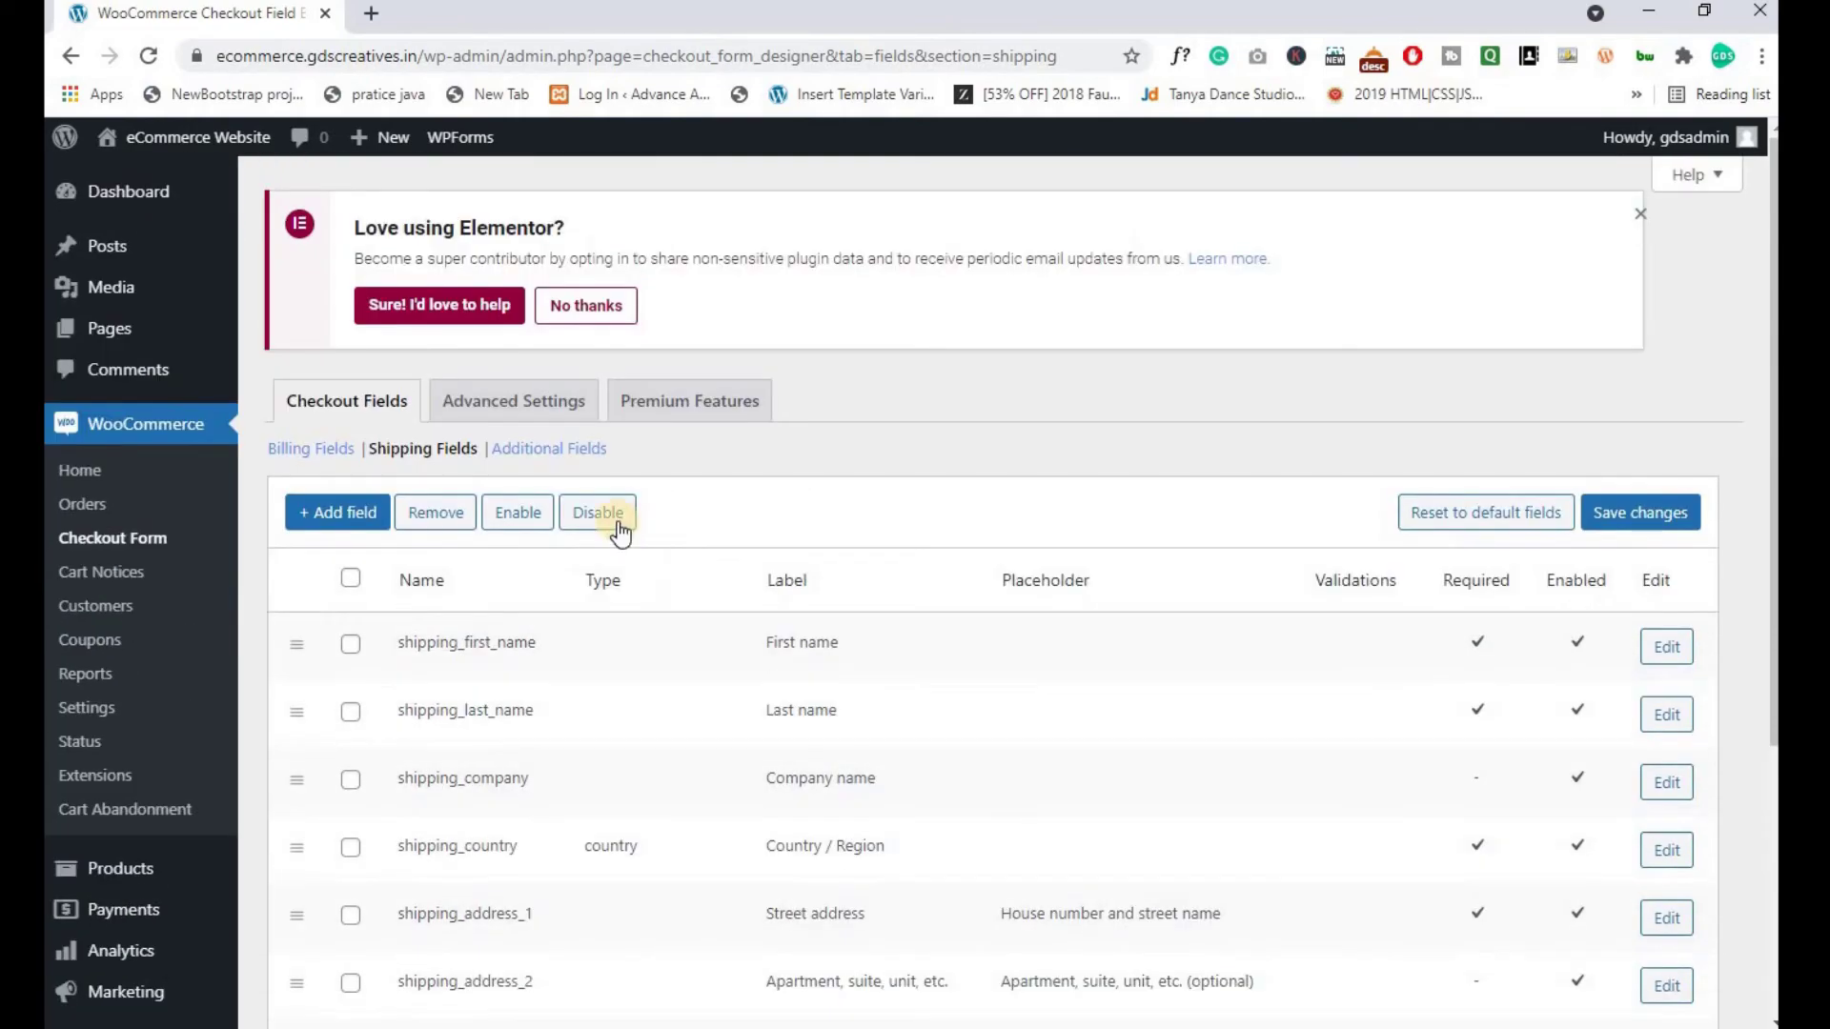
pyautogui.click(568, 455)
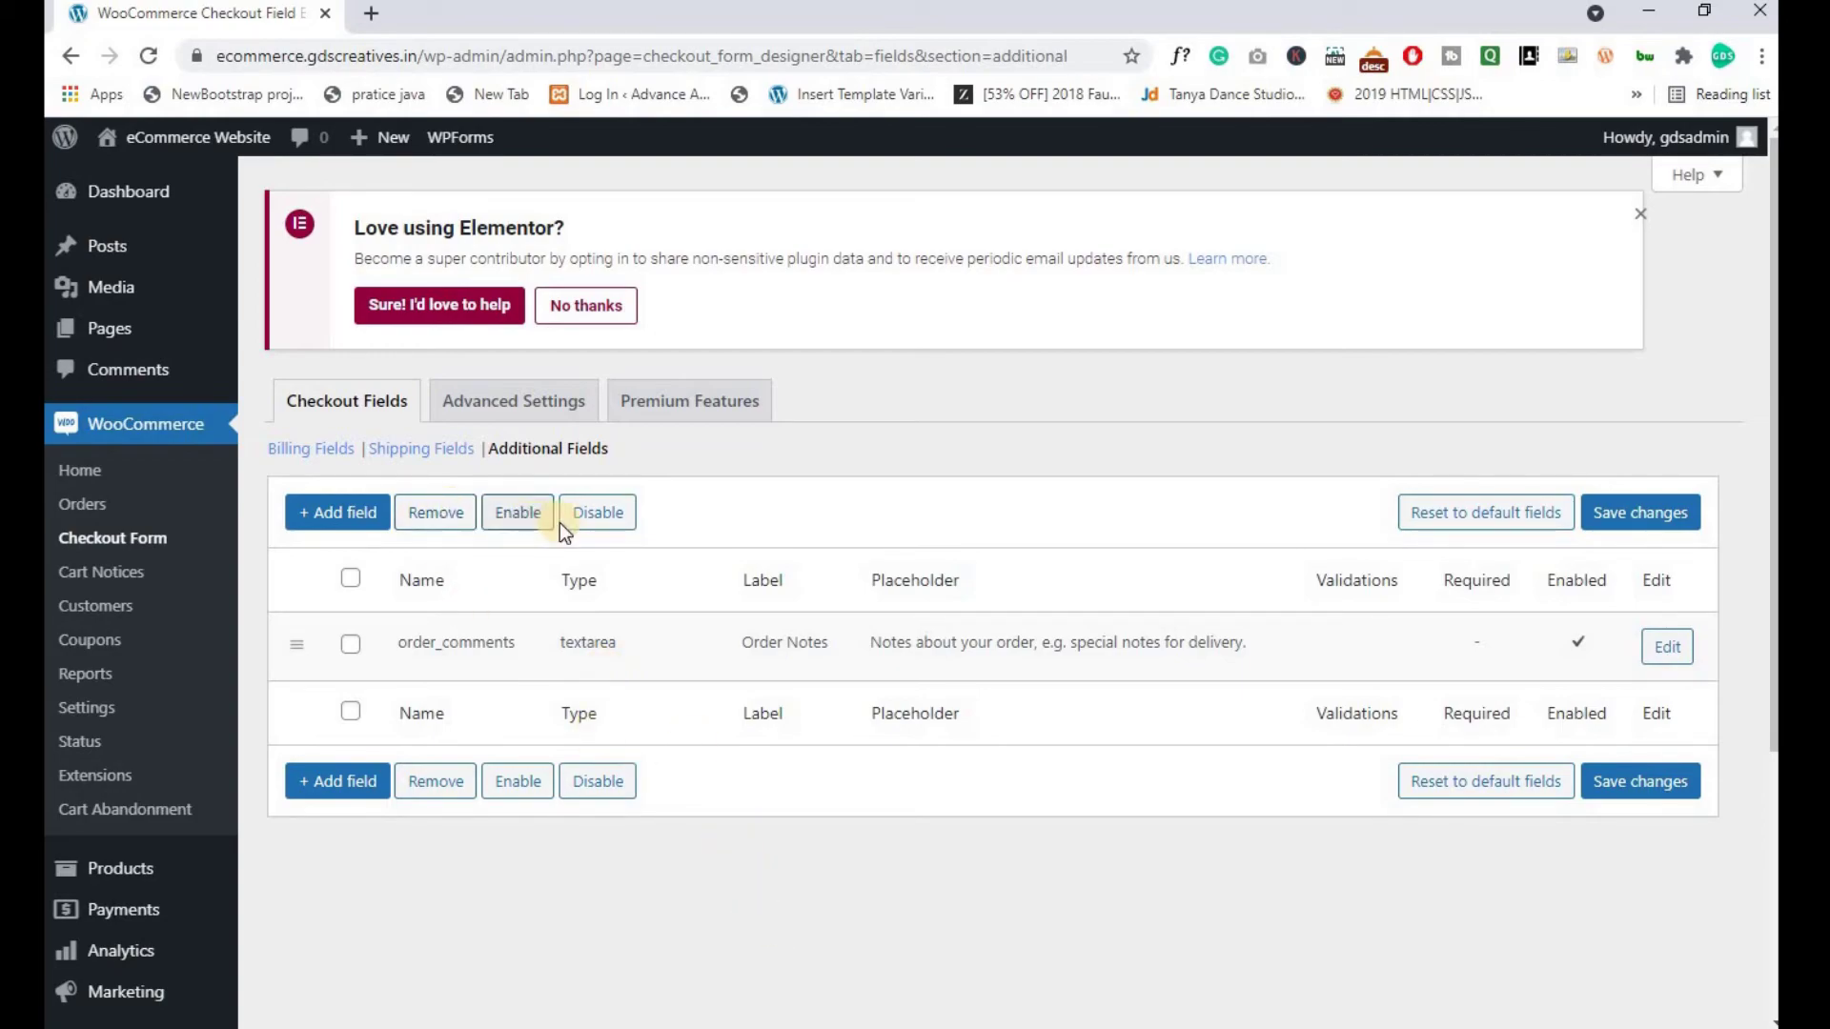
pyautogui.click(339, 512)
pyautogui.click(949, 325)
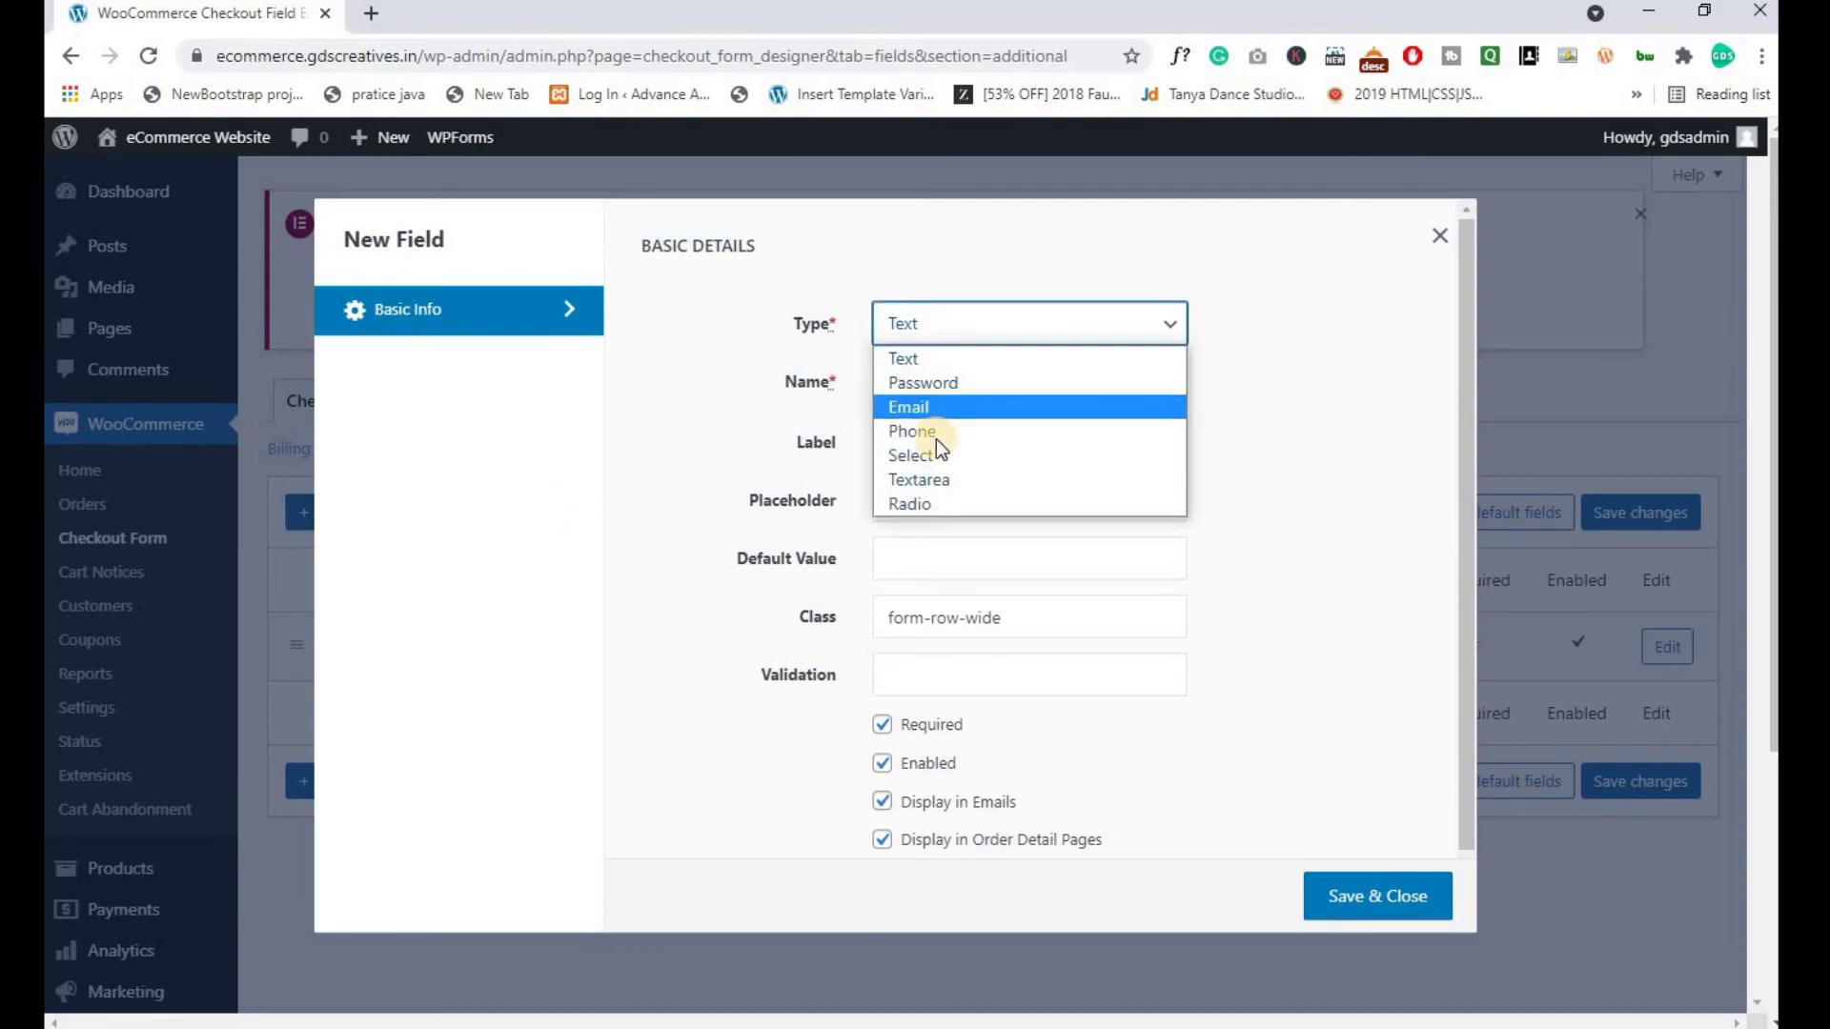
pyautogui.click(1440, 238)
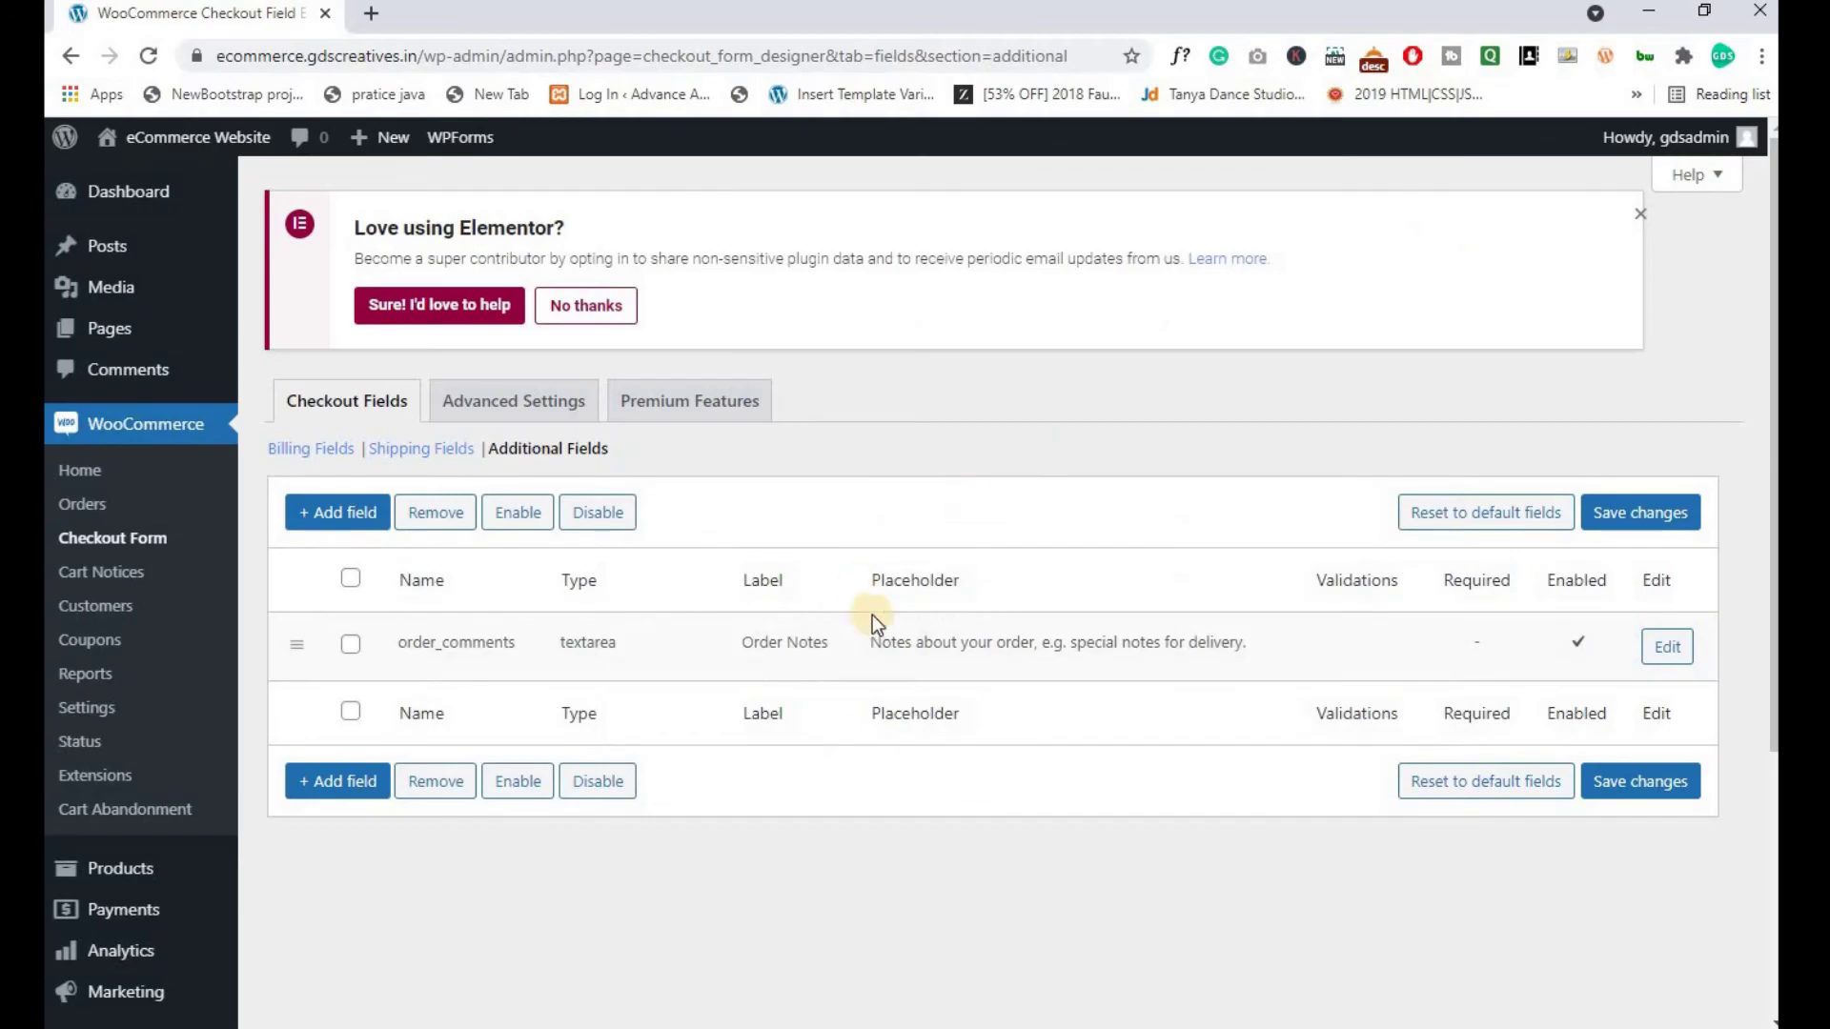
# Examine the Order notes field under Additional information on the store's checkout page and return to the field editor
pyautogui.hotkey('alt', 'Tab')
pyautogui.scroll(-7, 511, 656)
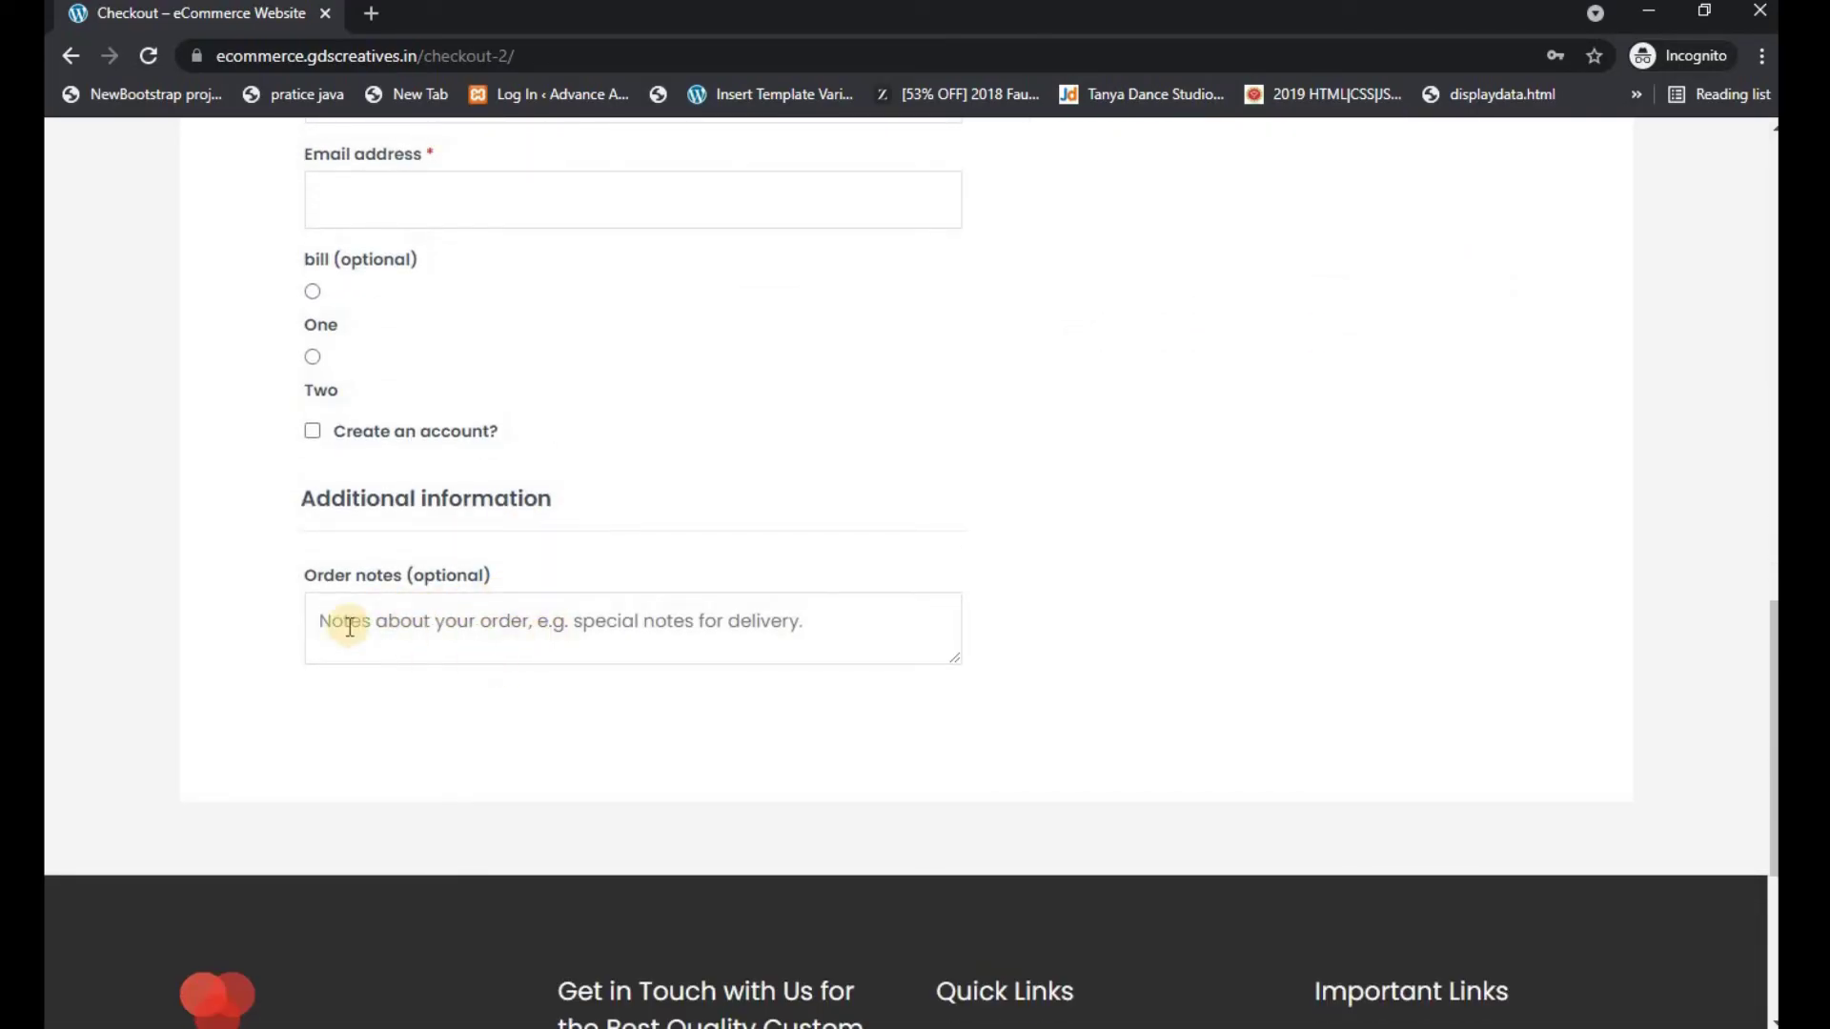
pyautogui.click(393, 625)
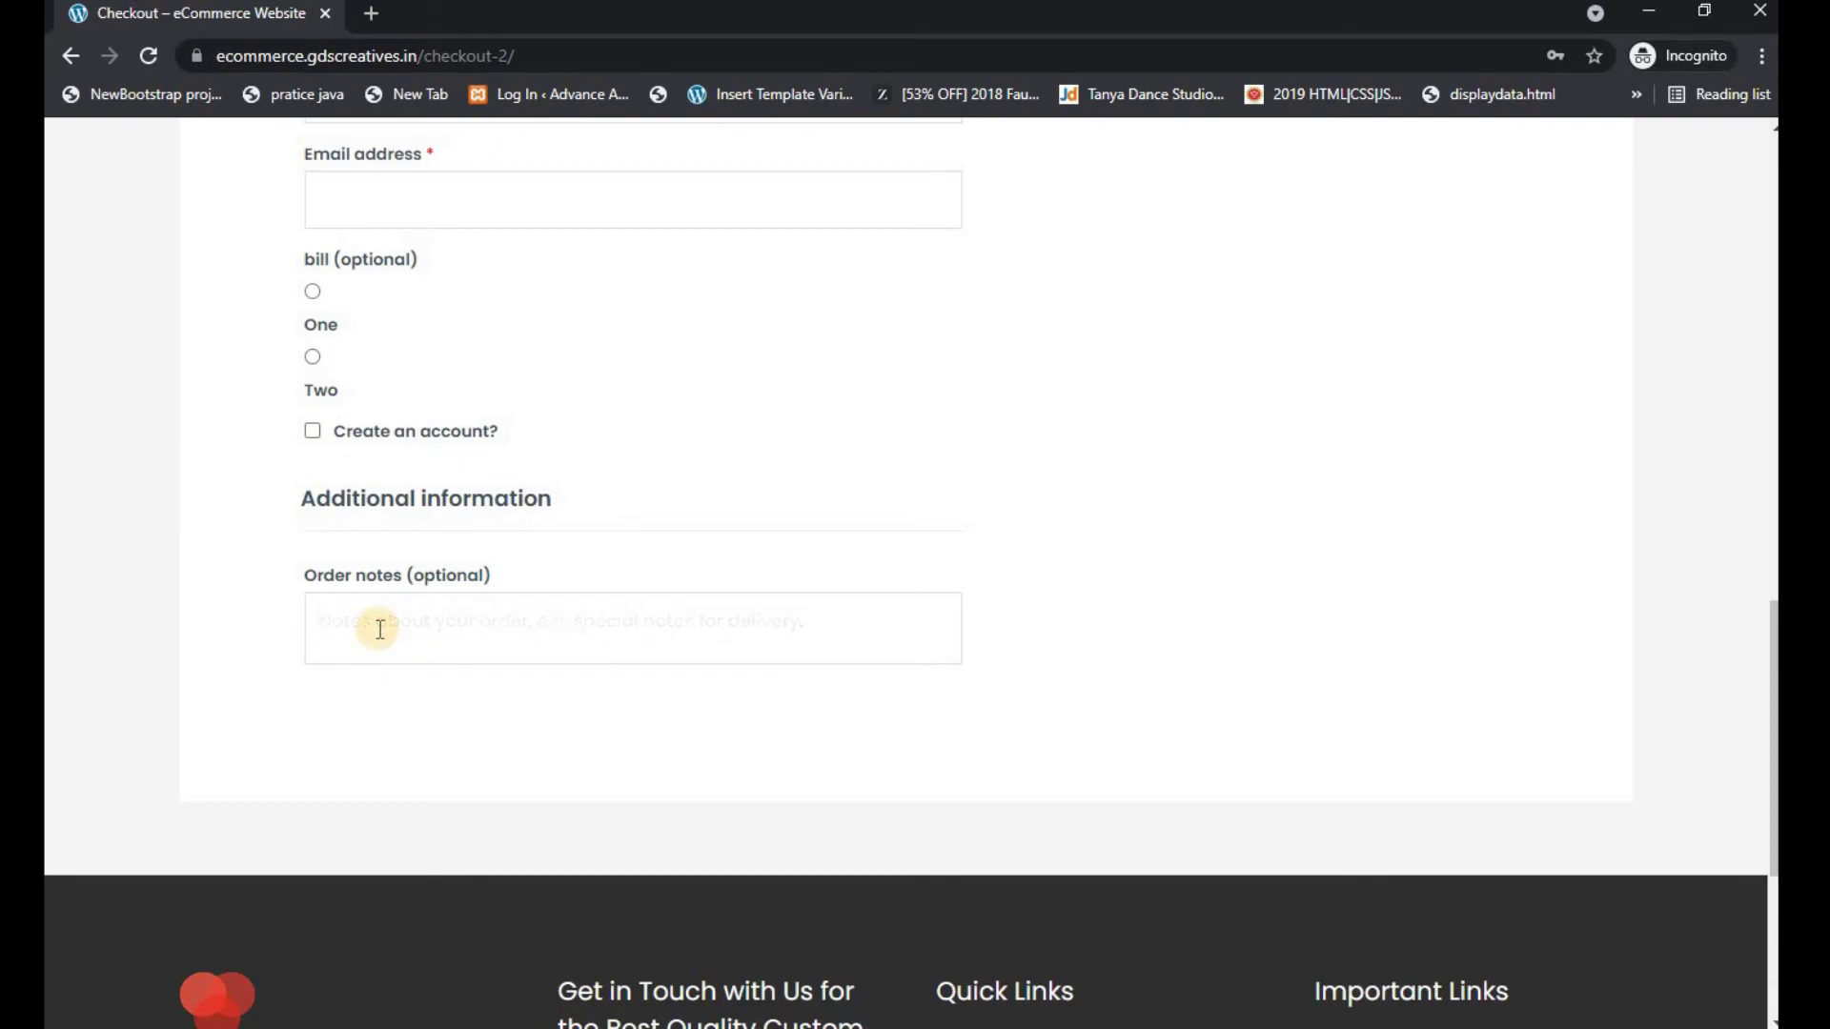
pyautogui.click(202, 710)
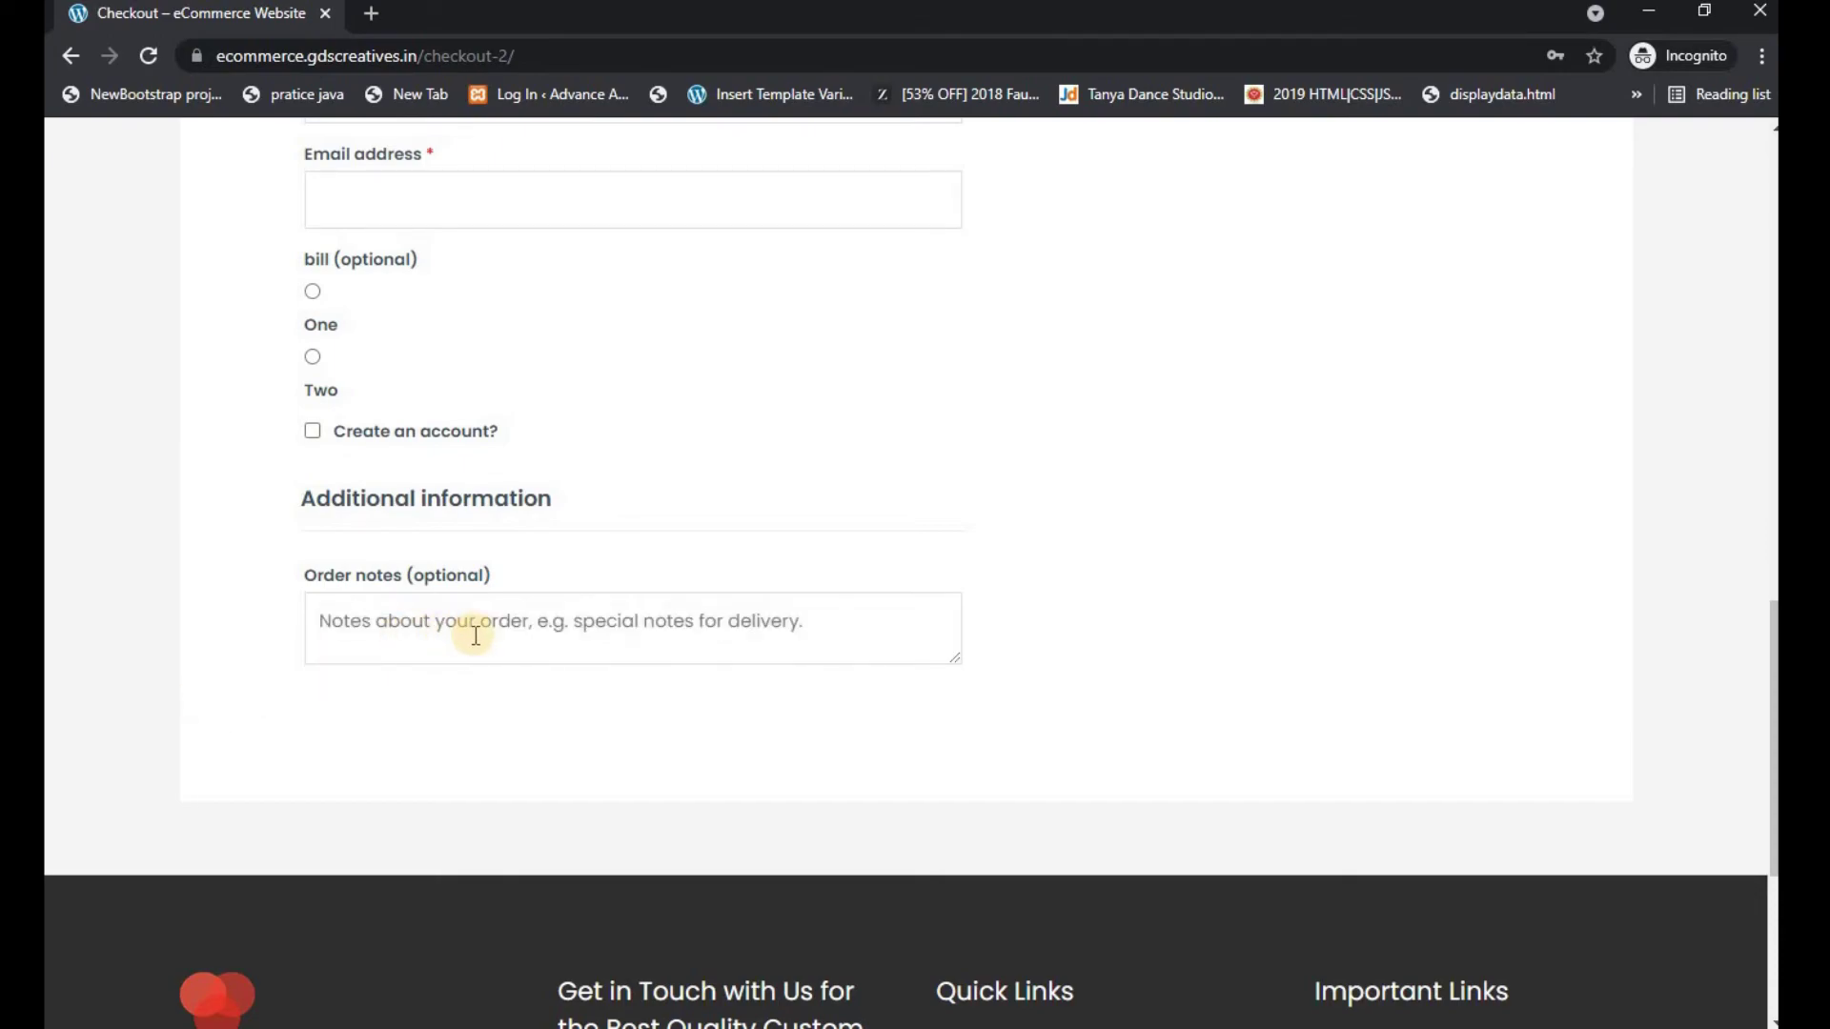
pyautogui.click(791, 929)
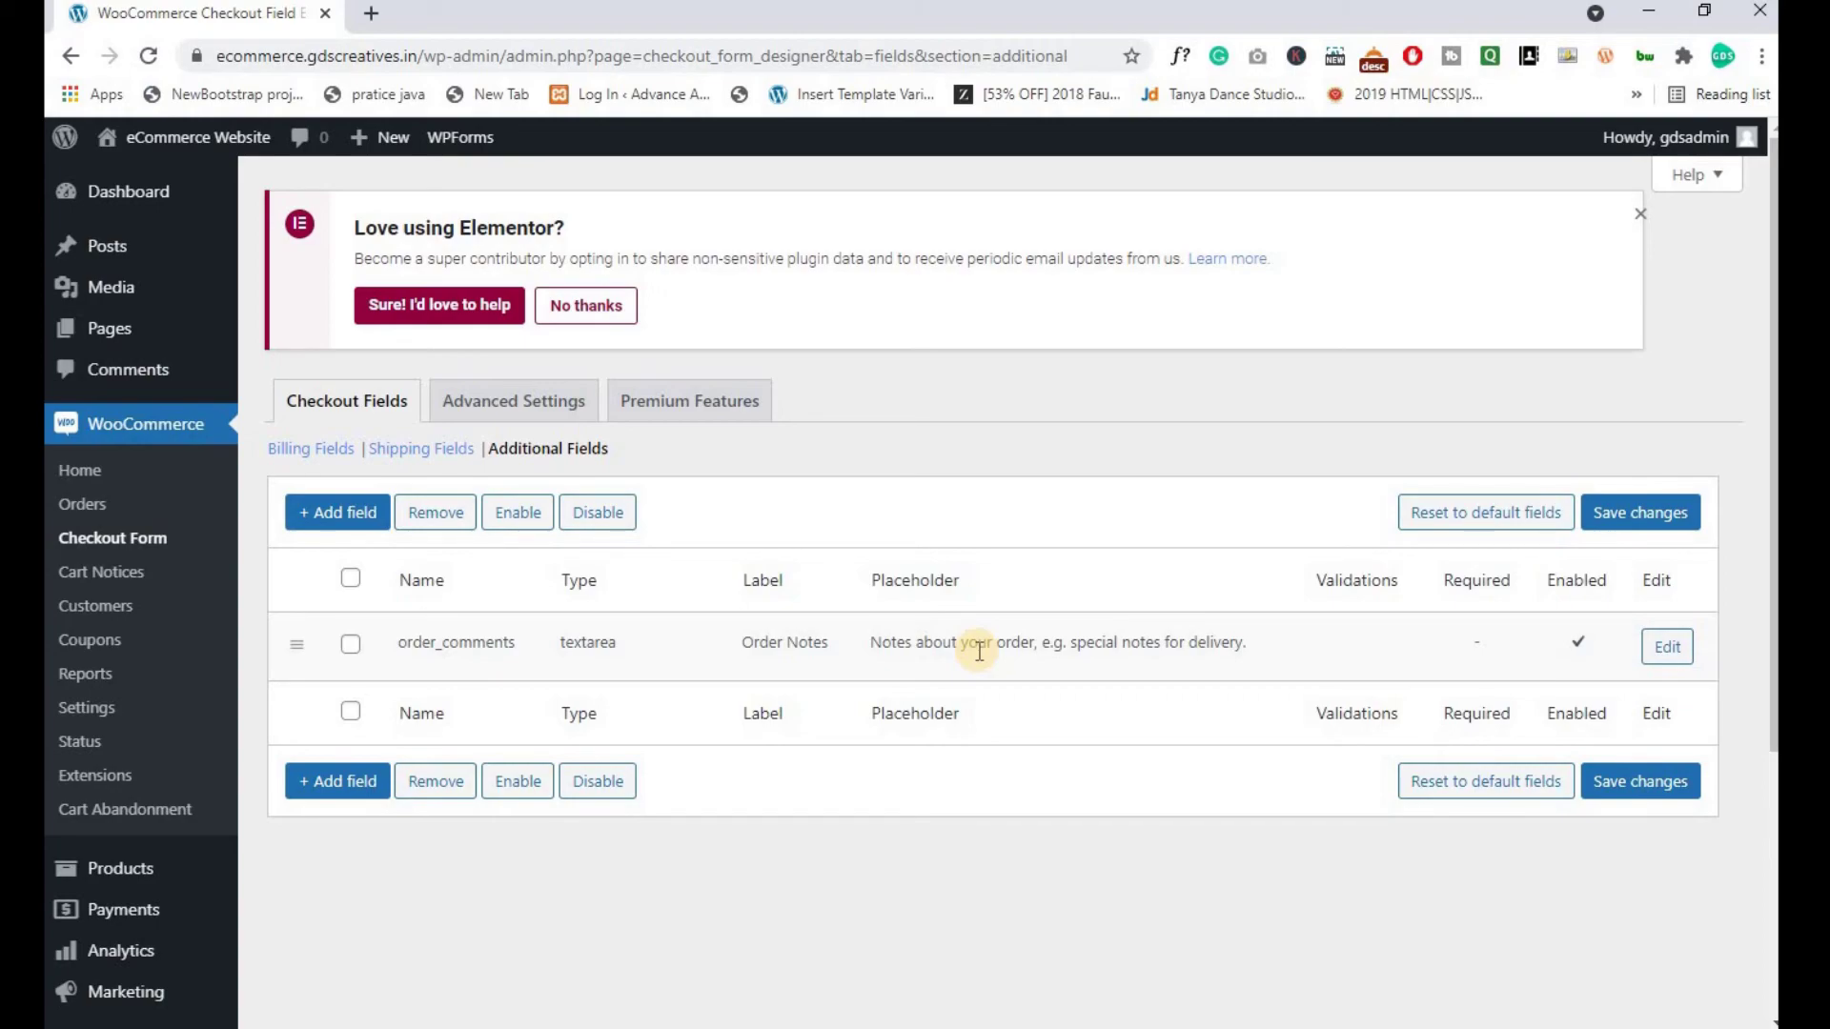
# Open the plugin's Premium Features and Advanced Settings pages in separate browser tabs and examine the Locale Override Settings
pyautogui.middleClick(689, 400)
pyautogui.middleClick(514, 400)
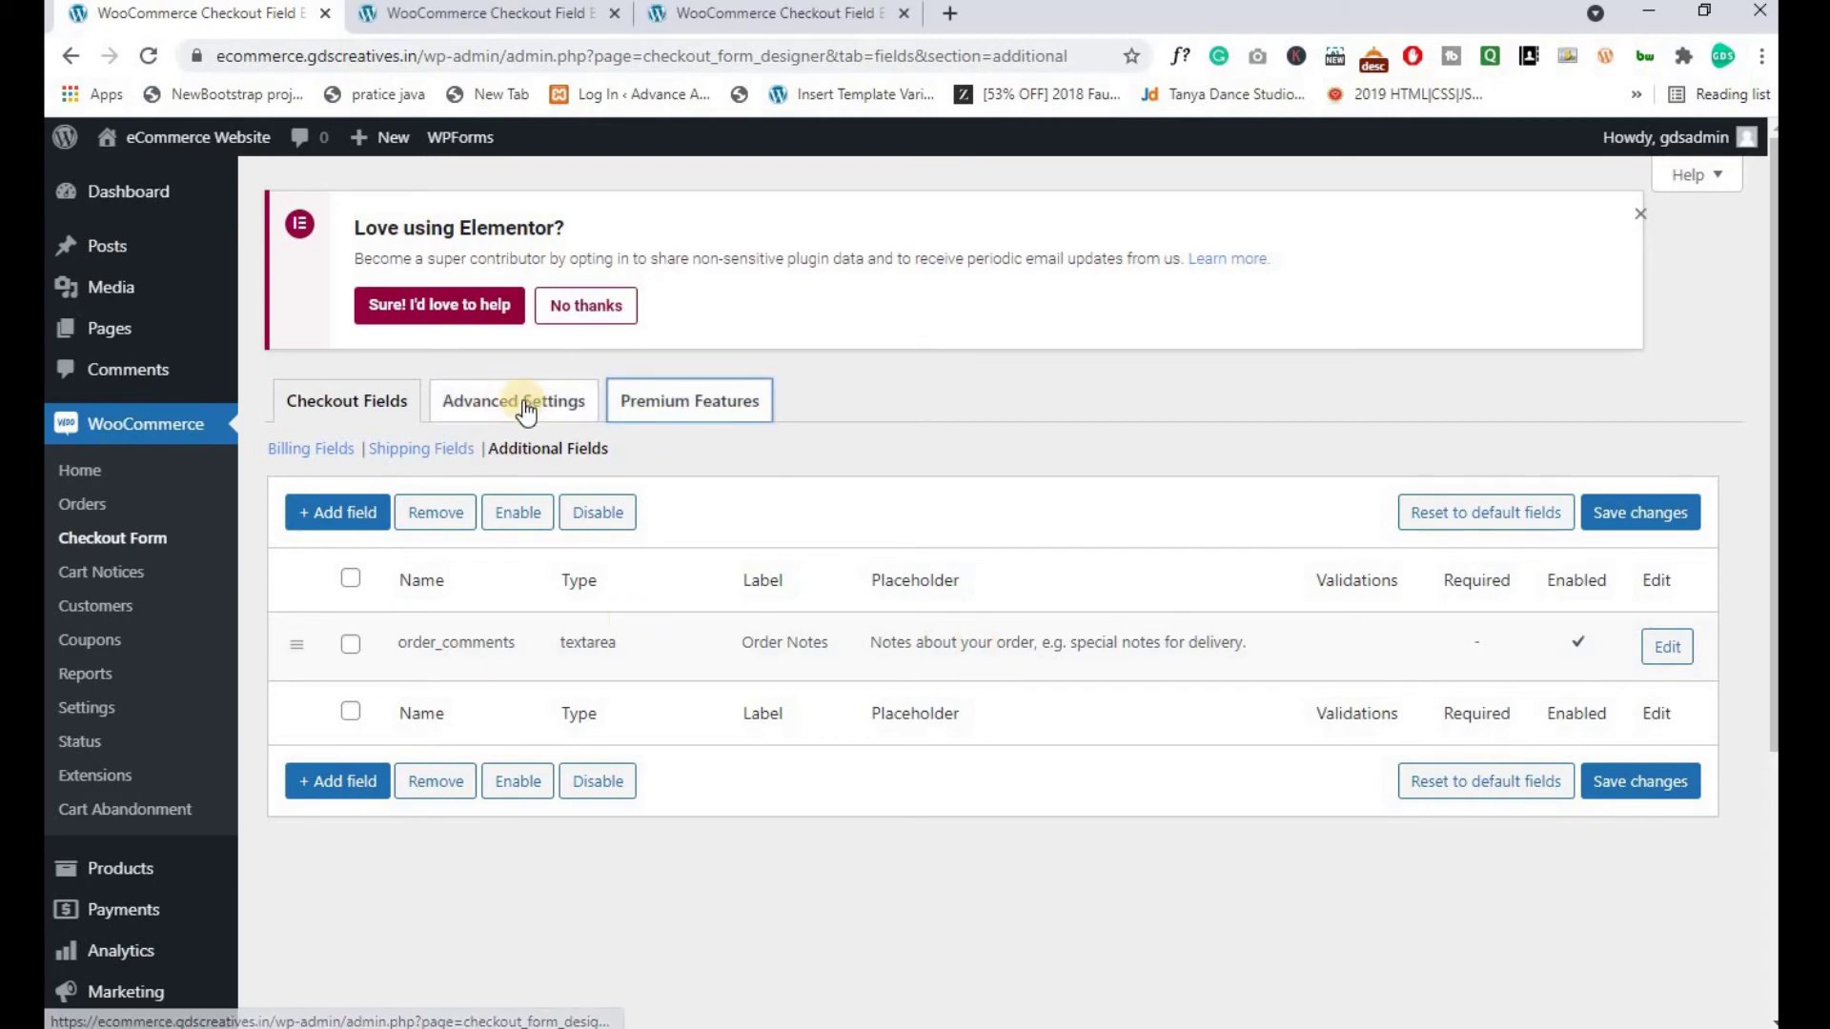
pyautogui.click(470, 14)
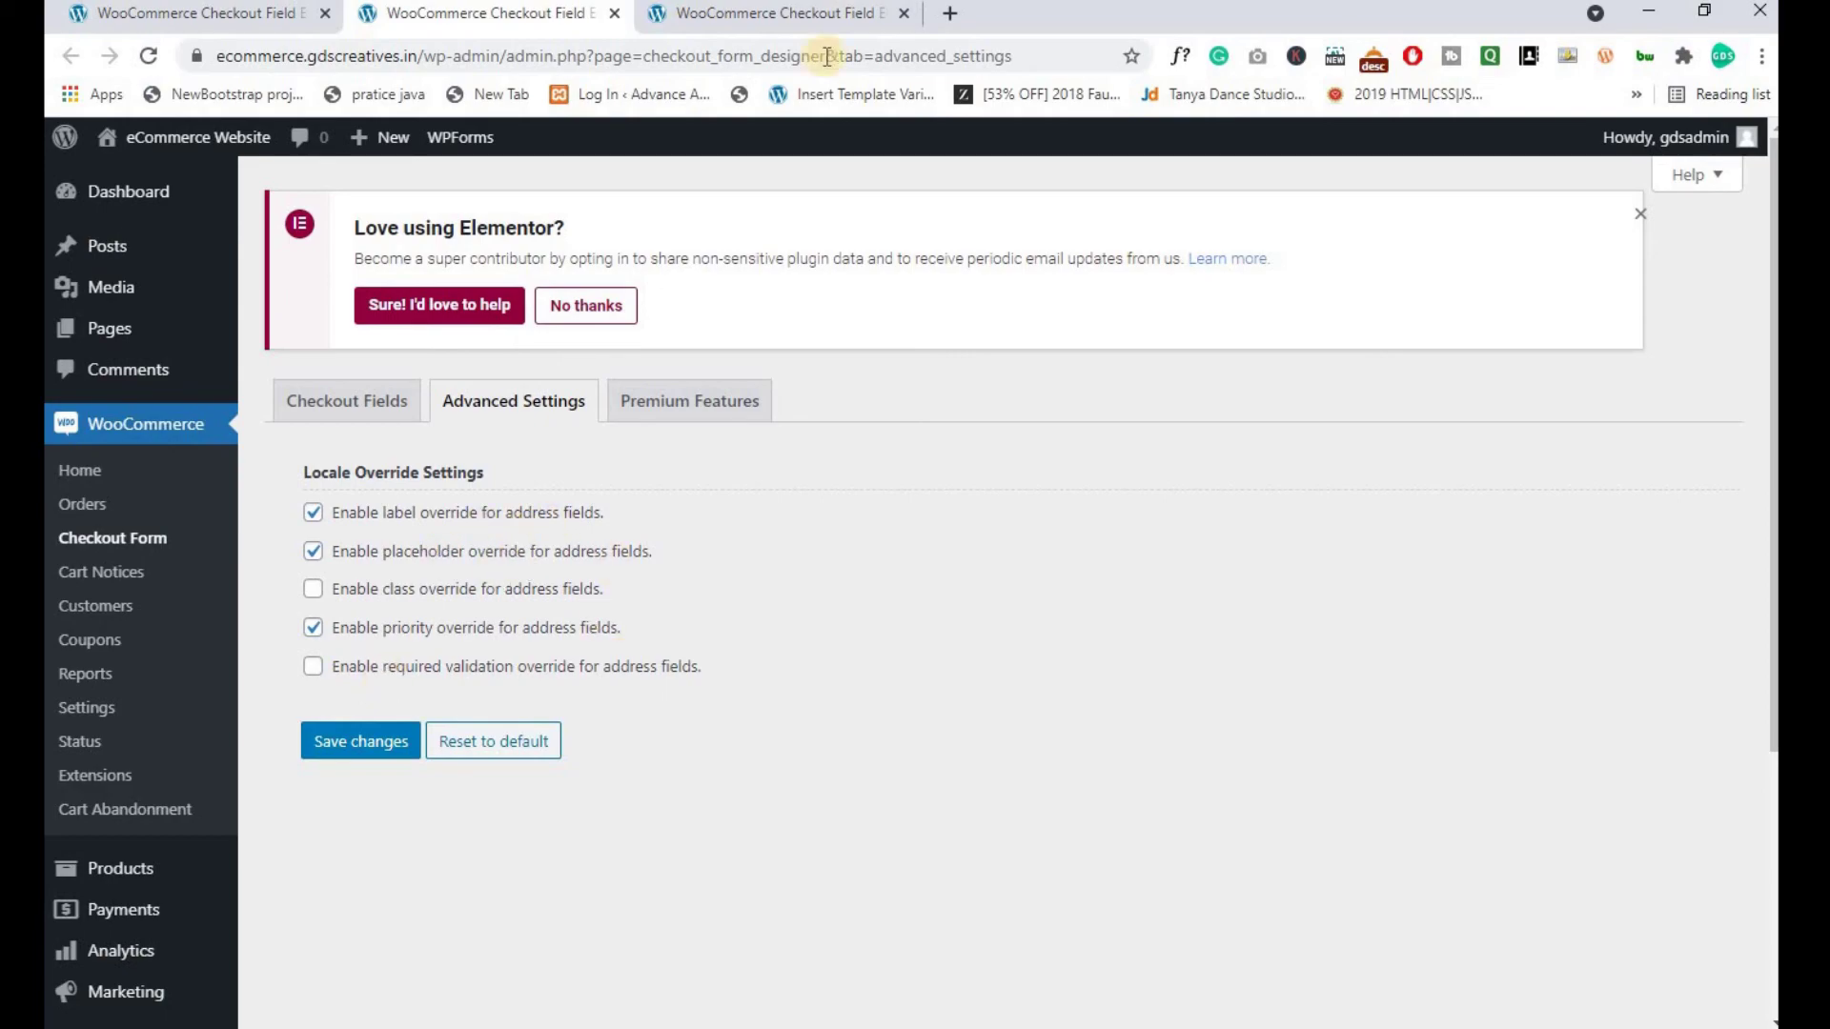
# Examine the key features of WooCommerce Checkout Field Editor Pro on the Premium Features page
pyautogui.click(763, 13)
pyautogui.scroll(-3, 682, 576)
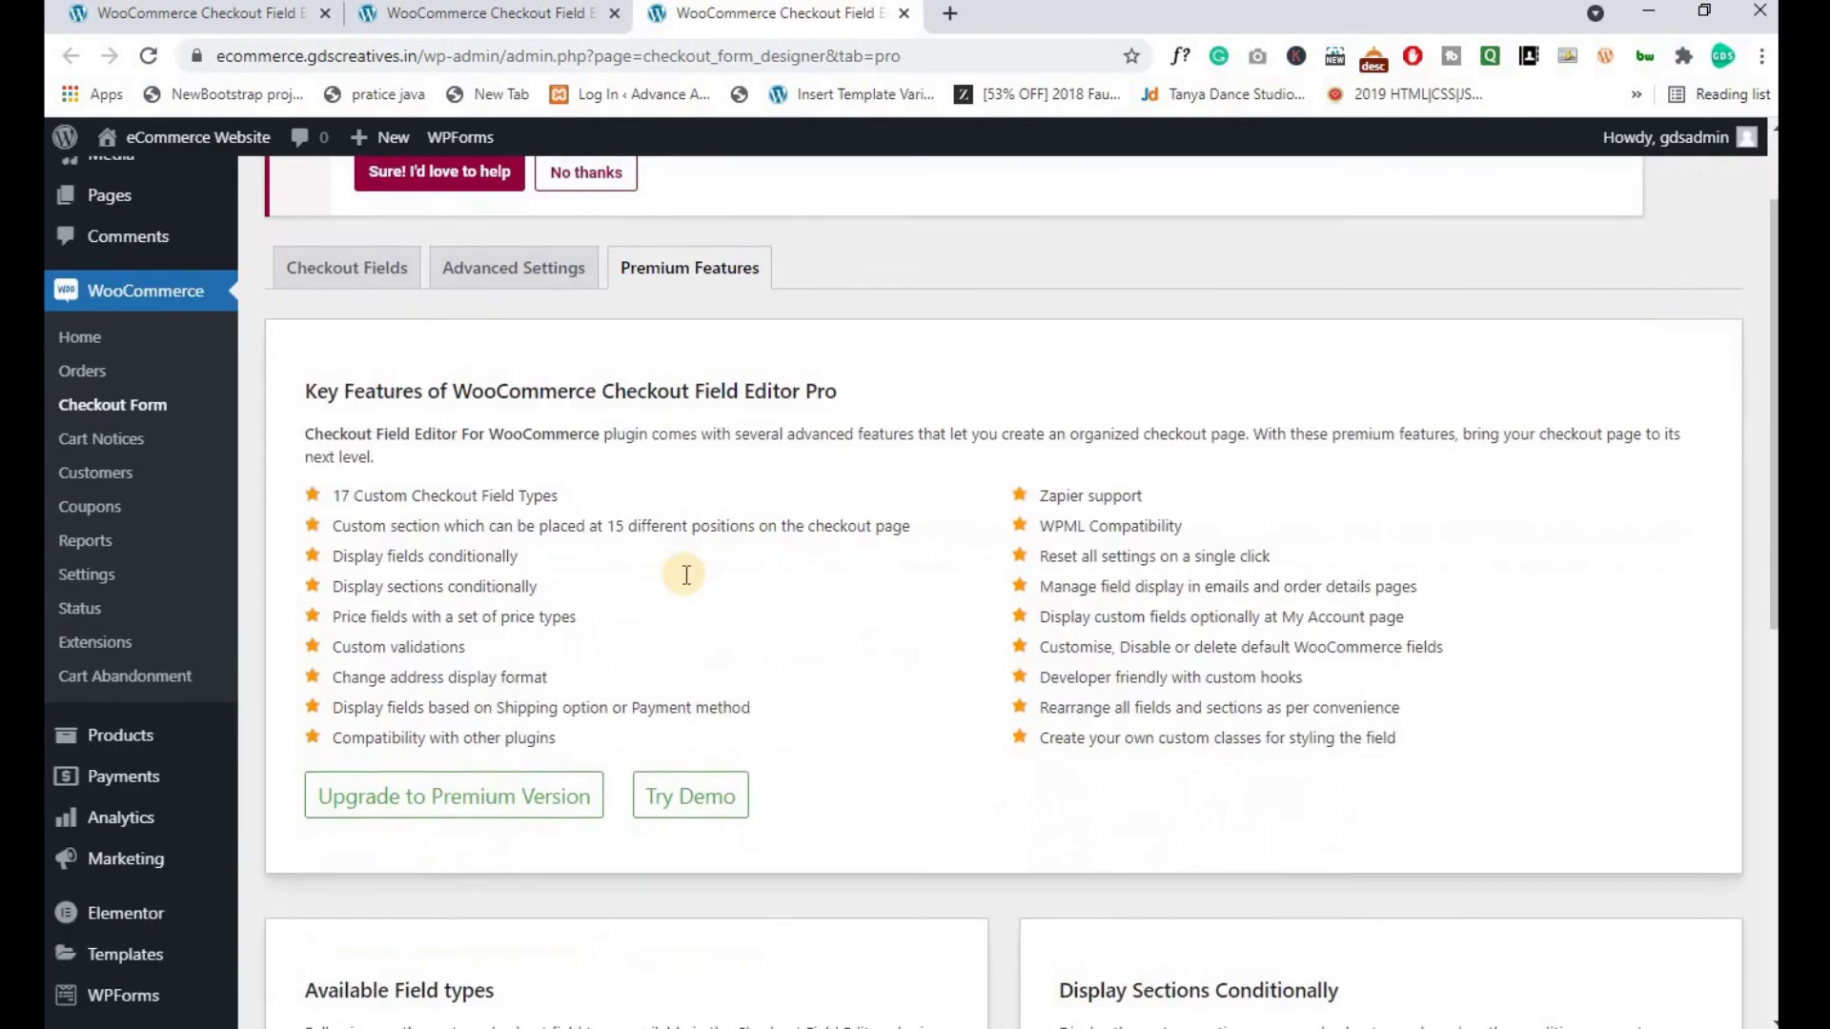
pyautogui.scroll(3, 685, 574)
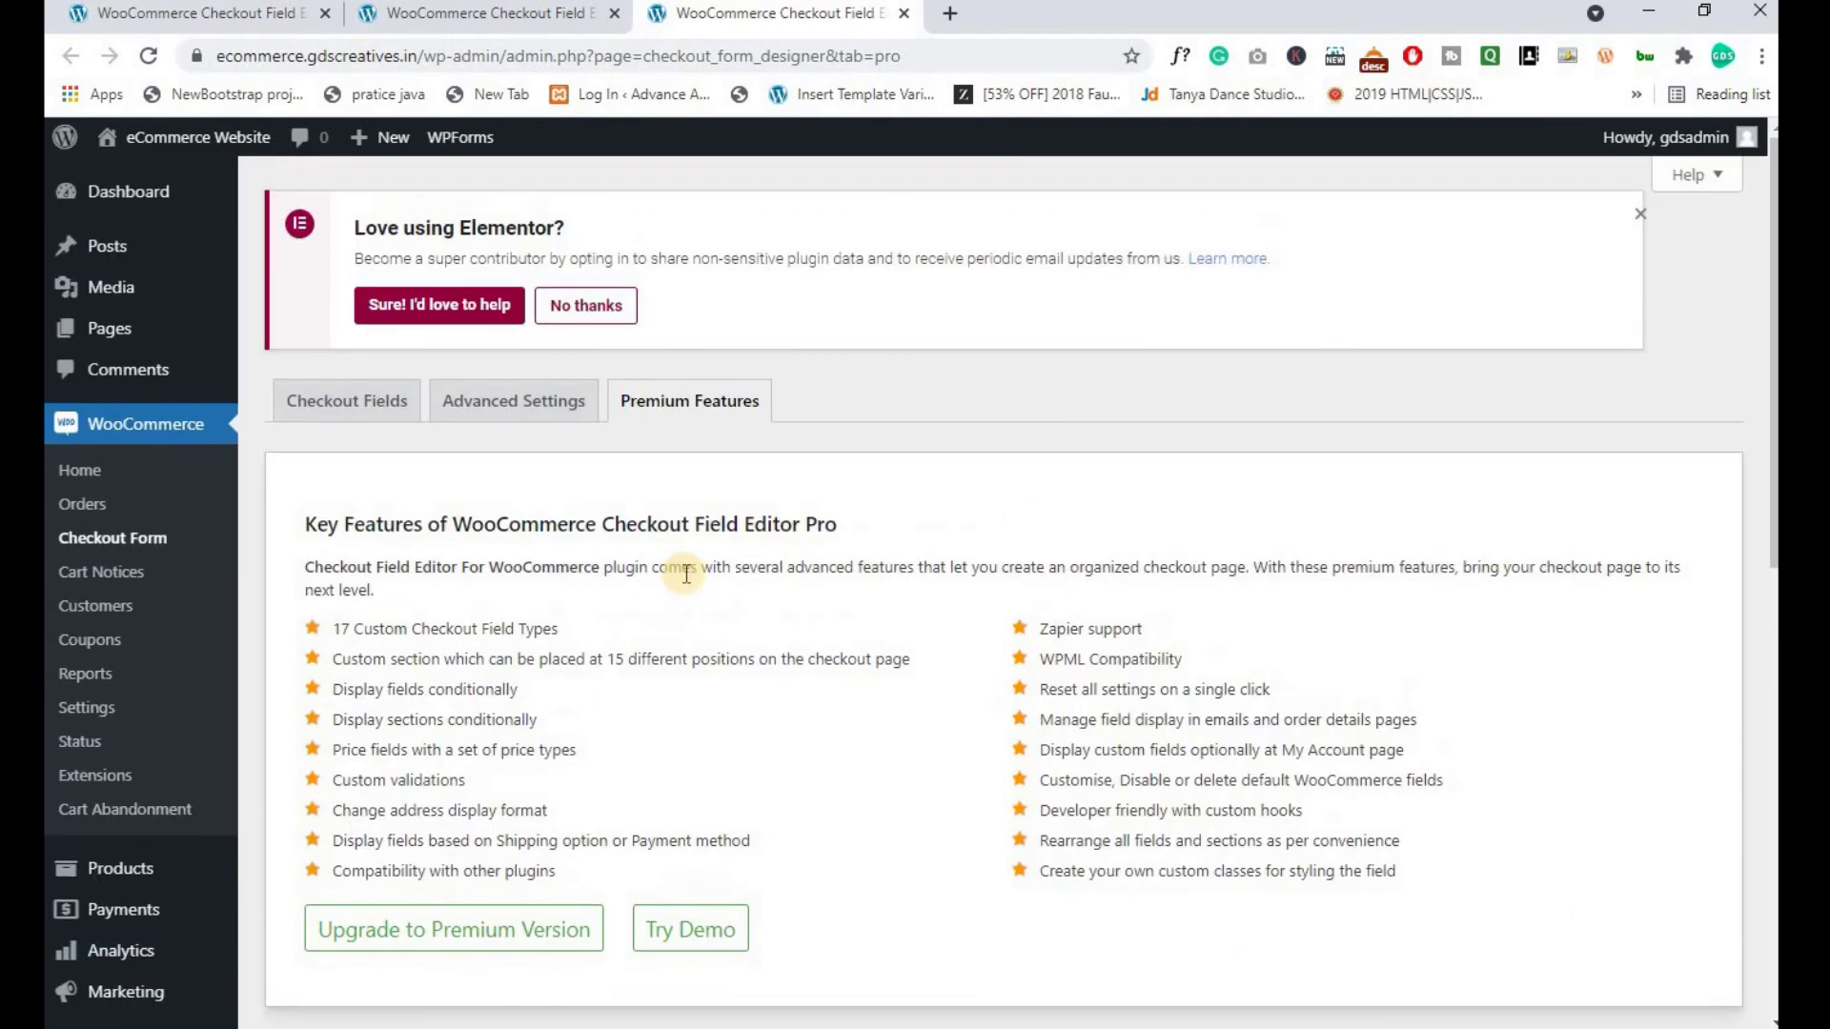
pyautogui.scroll(-1, 686, 575)
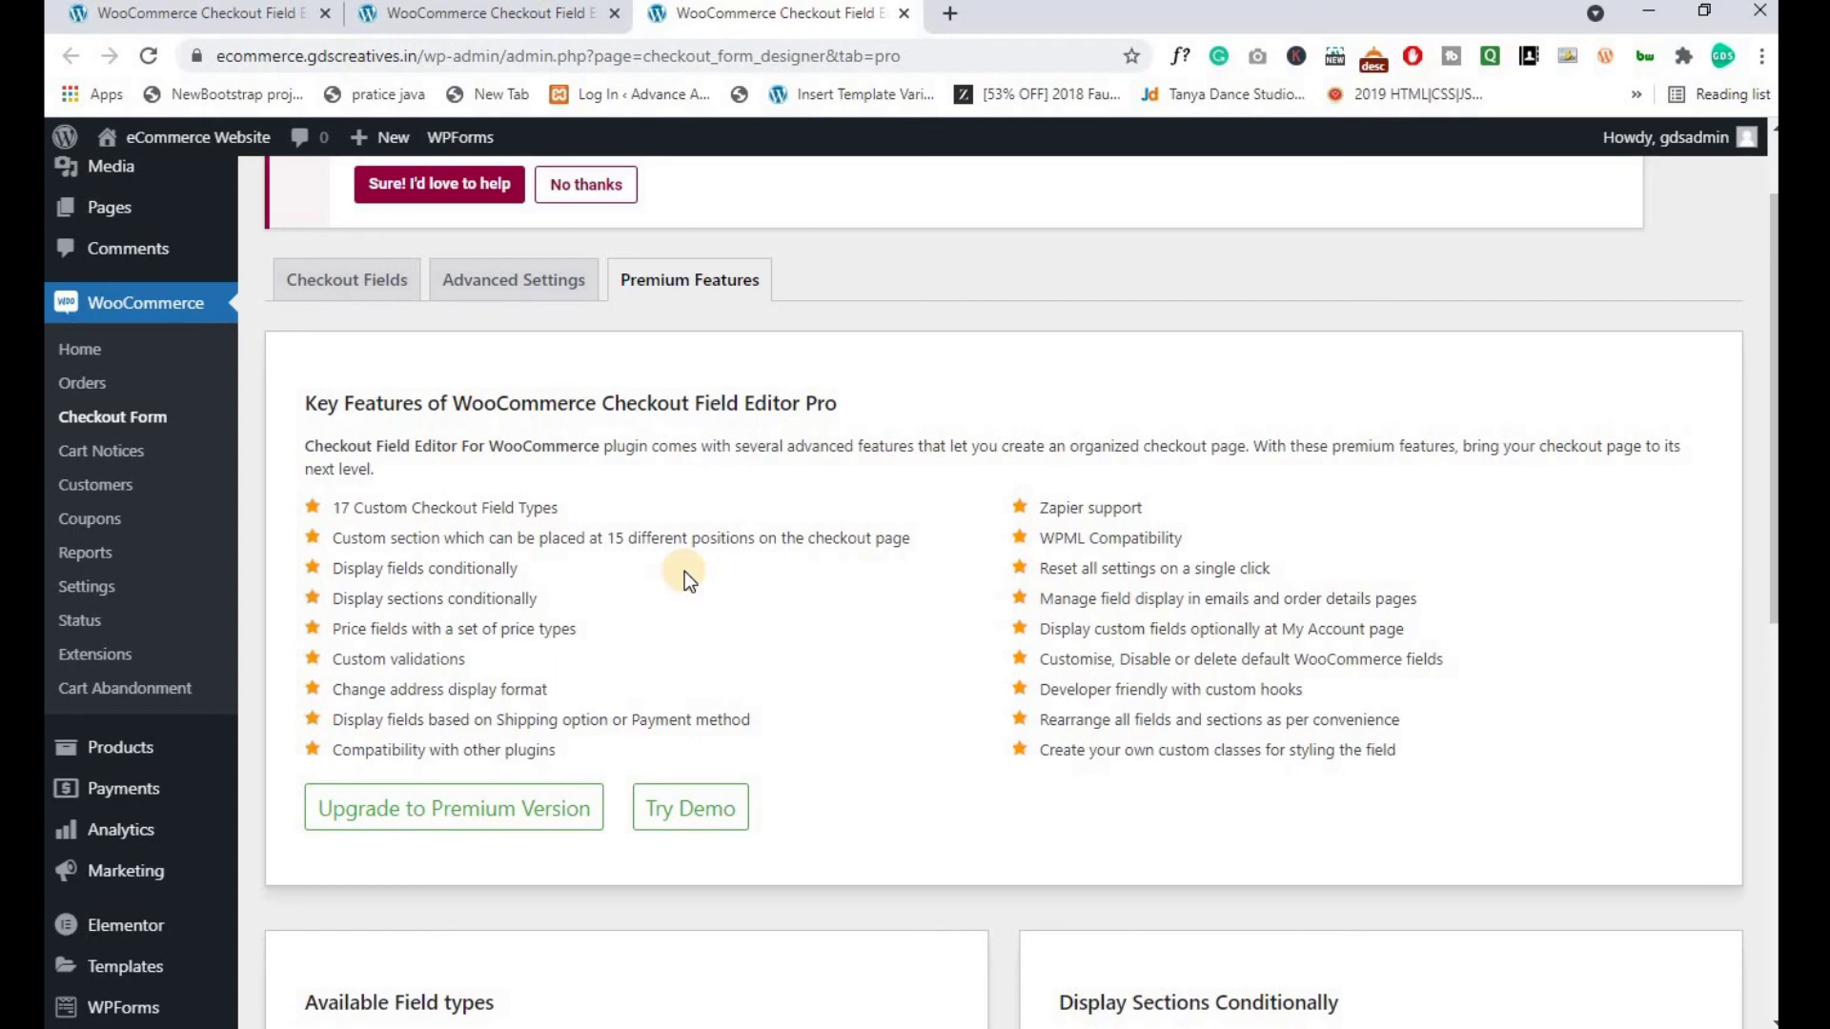
pyautogui.click(557, 305)
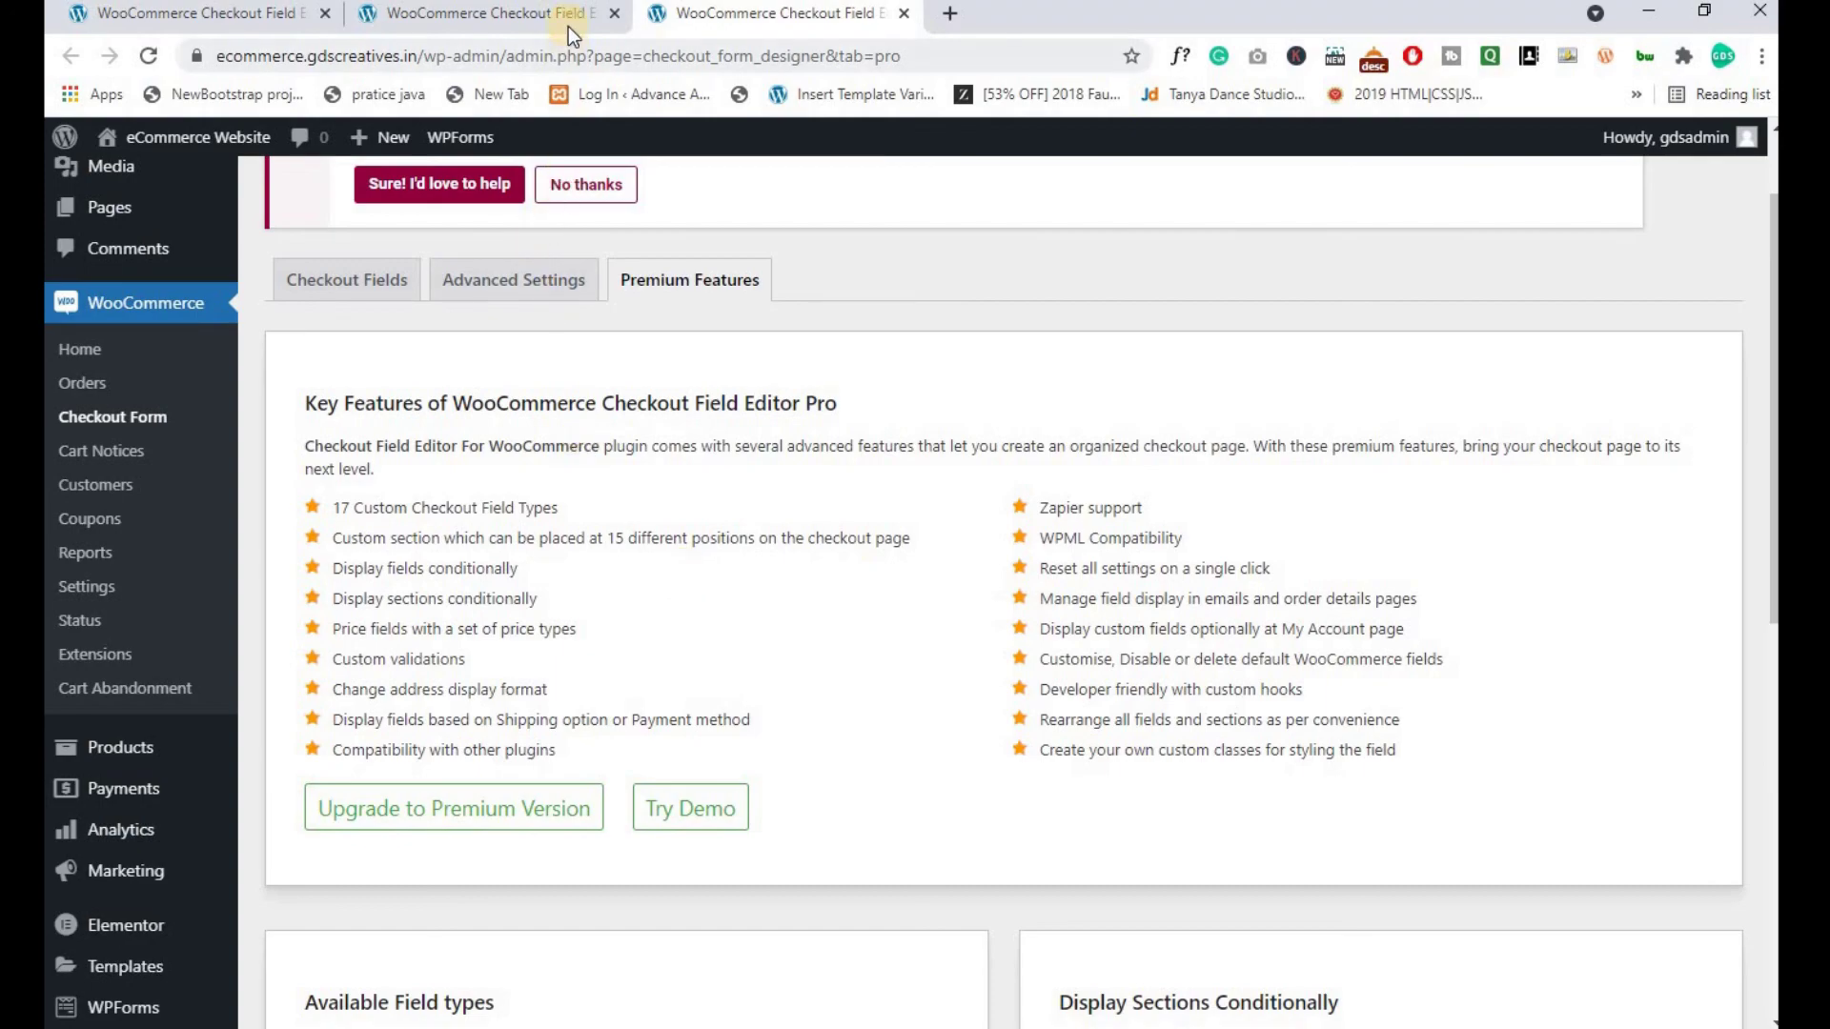